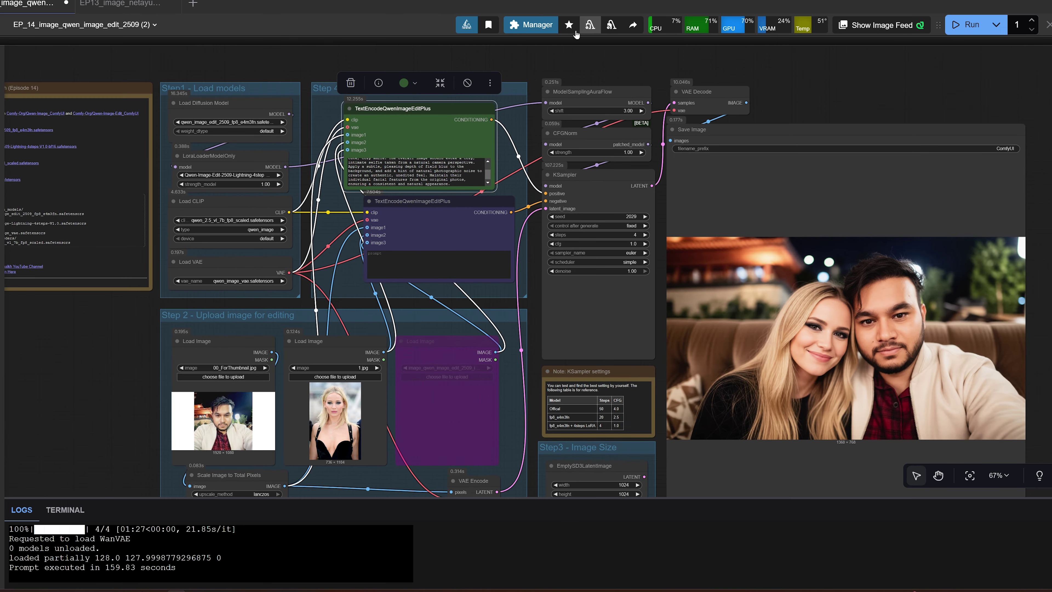
- View the ComfyUI Manager options, close them and look over the Qwen image edit workflow and its saved result
left_click(527, 28)
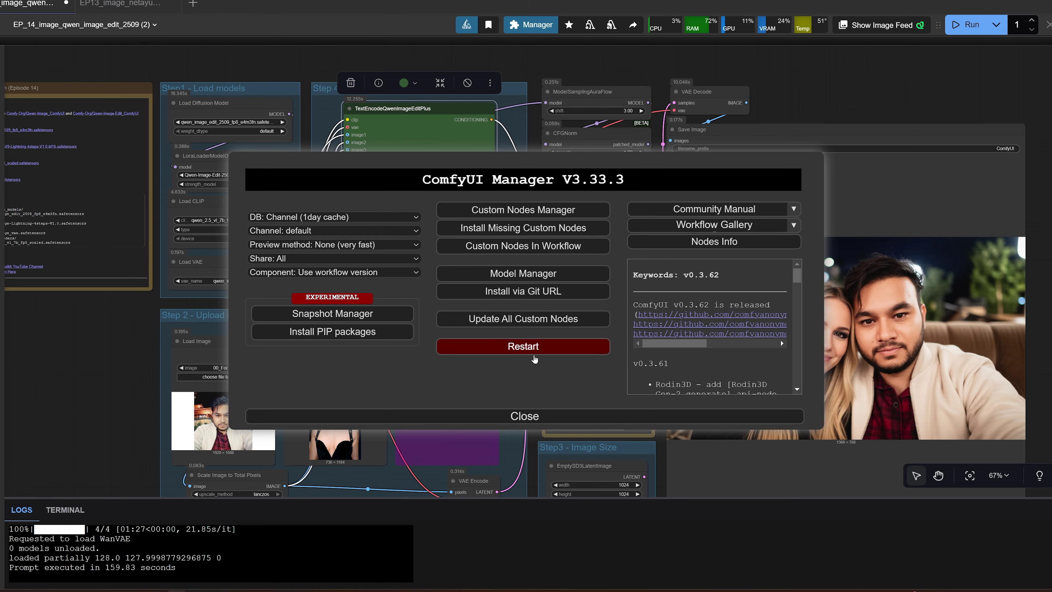
left_click(523, 416)
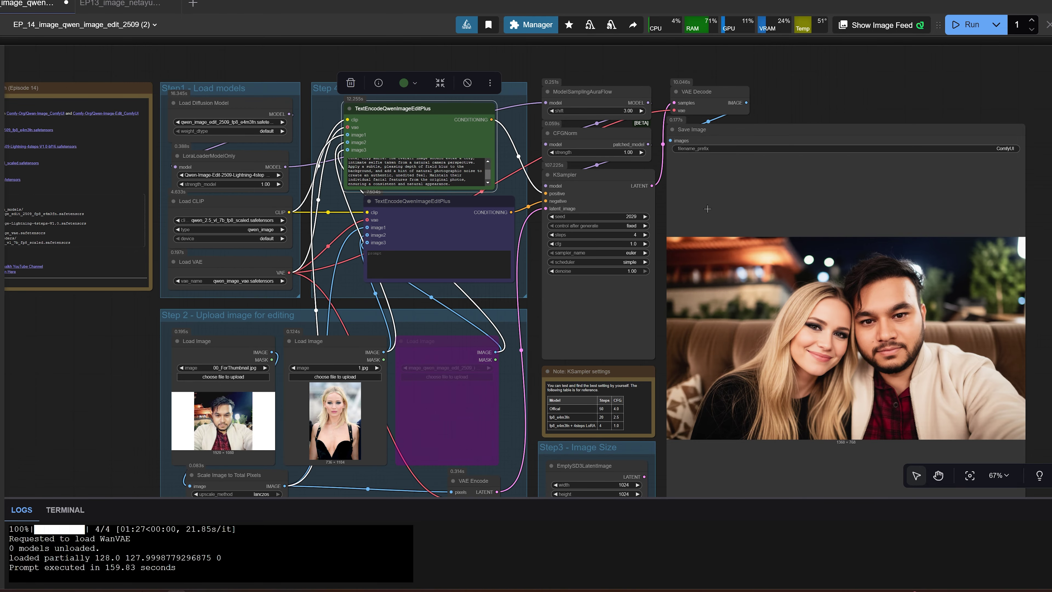
left_click_drag(678, 202, 802, 193)
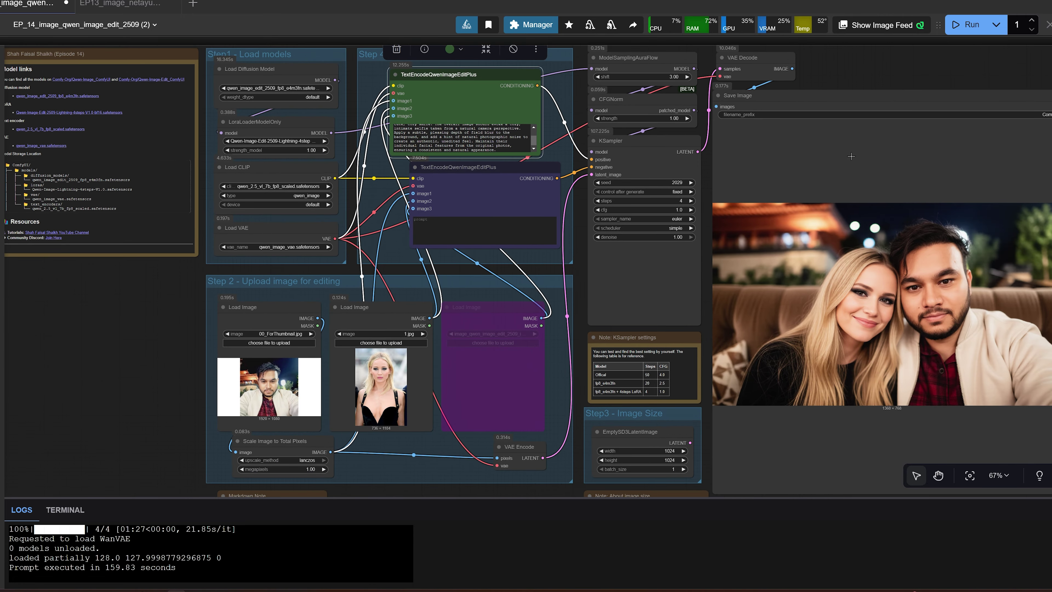
left_click_drag(851, 156, 815, 269)
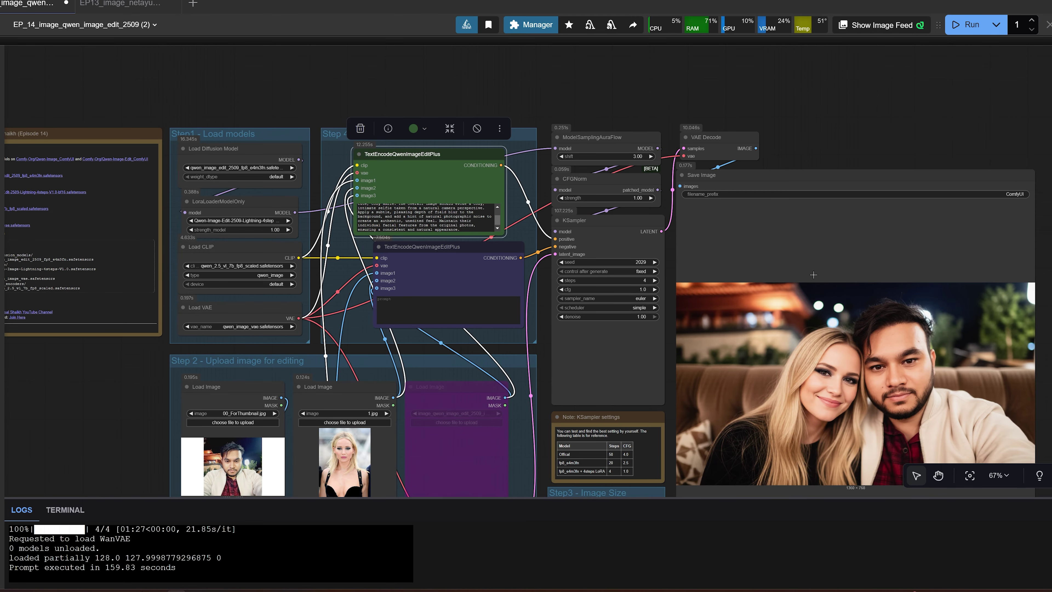
left_click_drag(813, 275, 861, 264)
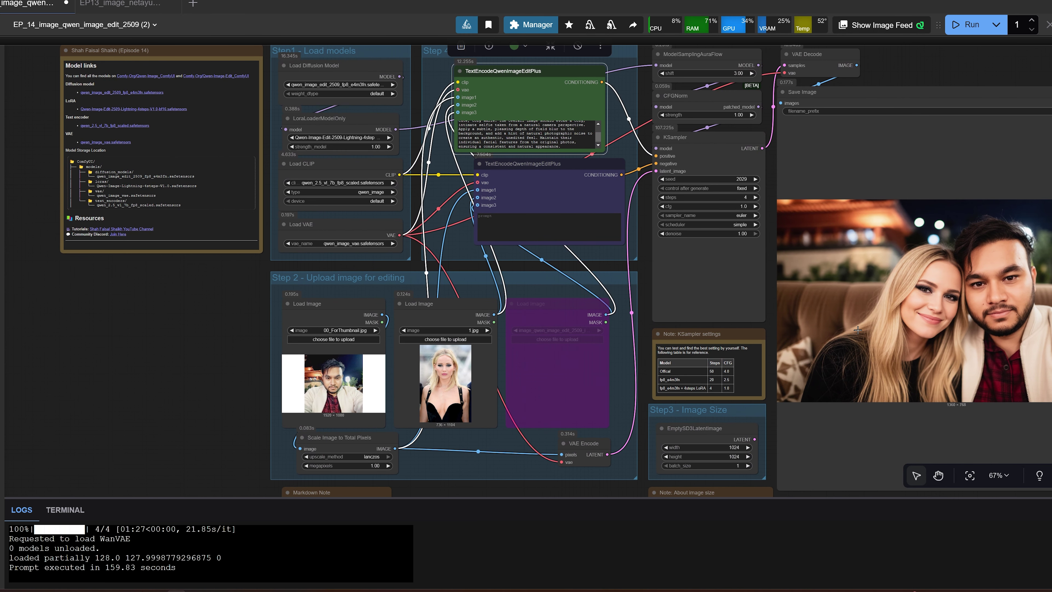
left_click_drag(900, 292, 805, 293)
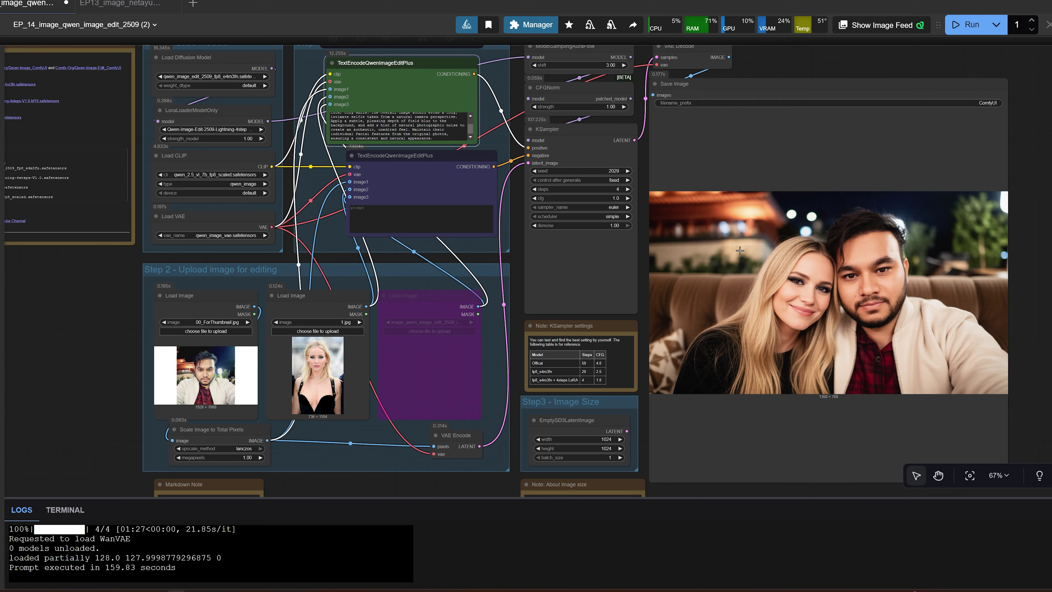
left_click_drag(685, 314, 922, 352)
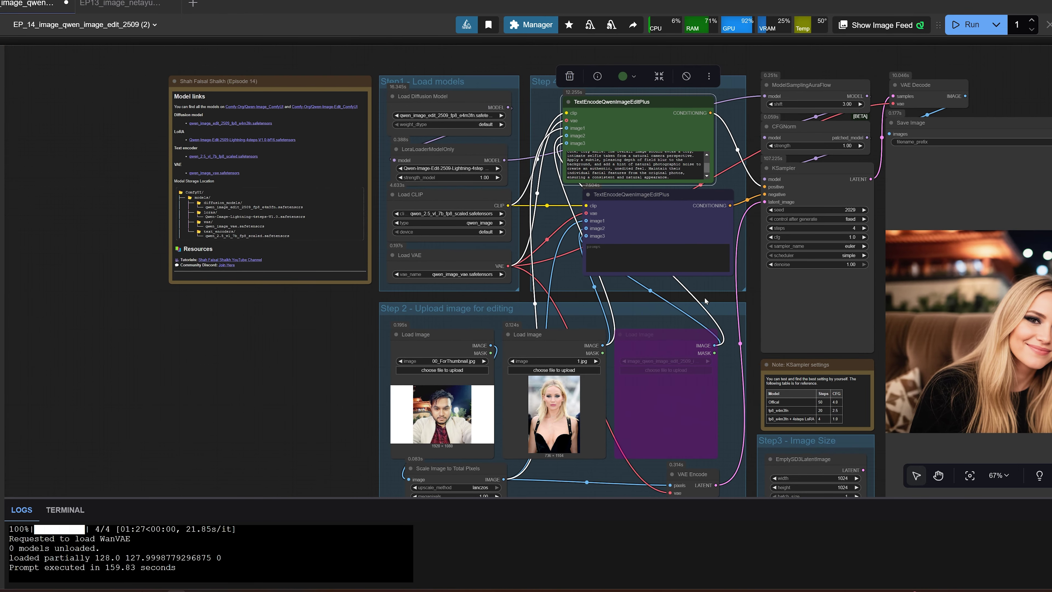
- Examine the model links note and the matching diffusion model, LoRA, CLIP and VAE loaders in Step 1
left_click_drag(629, 305, 680, 382)
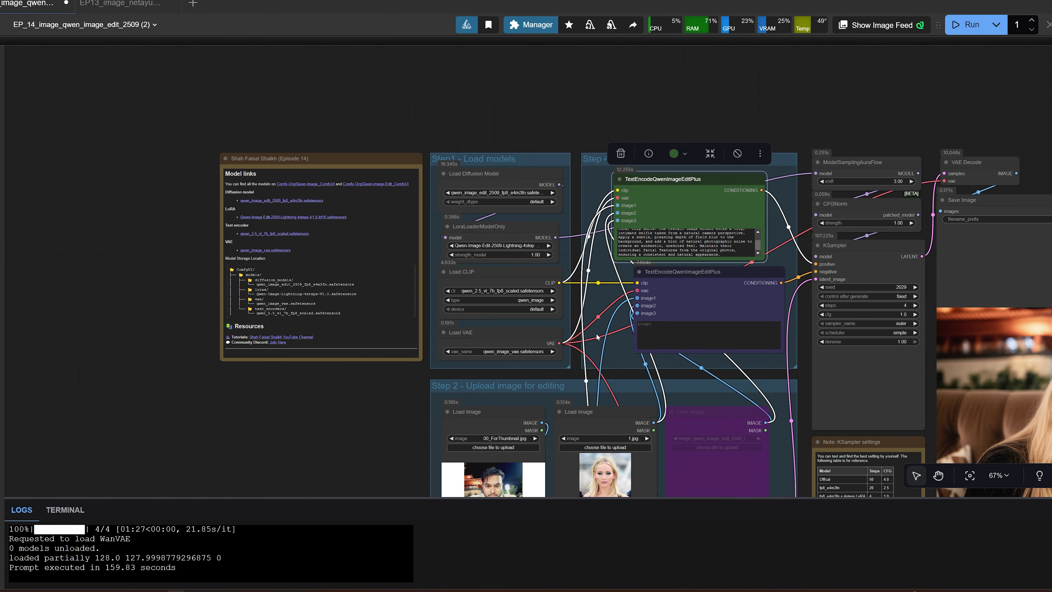
scroll(699, 341, "up", 6)
left_click_drag(512, 194, 717, 382)
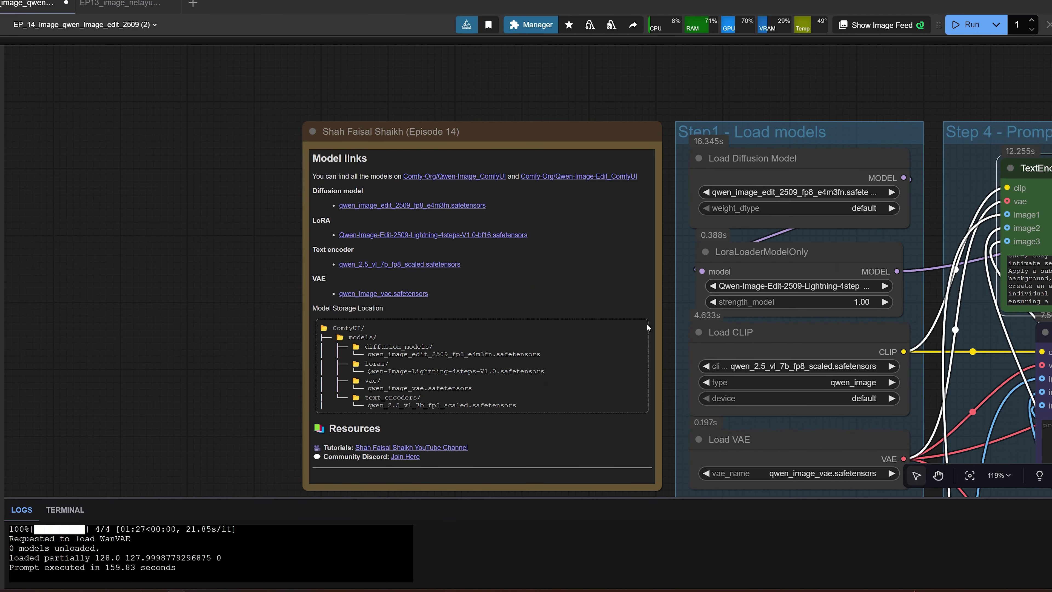
left_click_drag(465, 291, 411, 286)
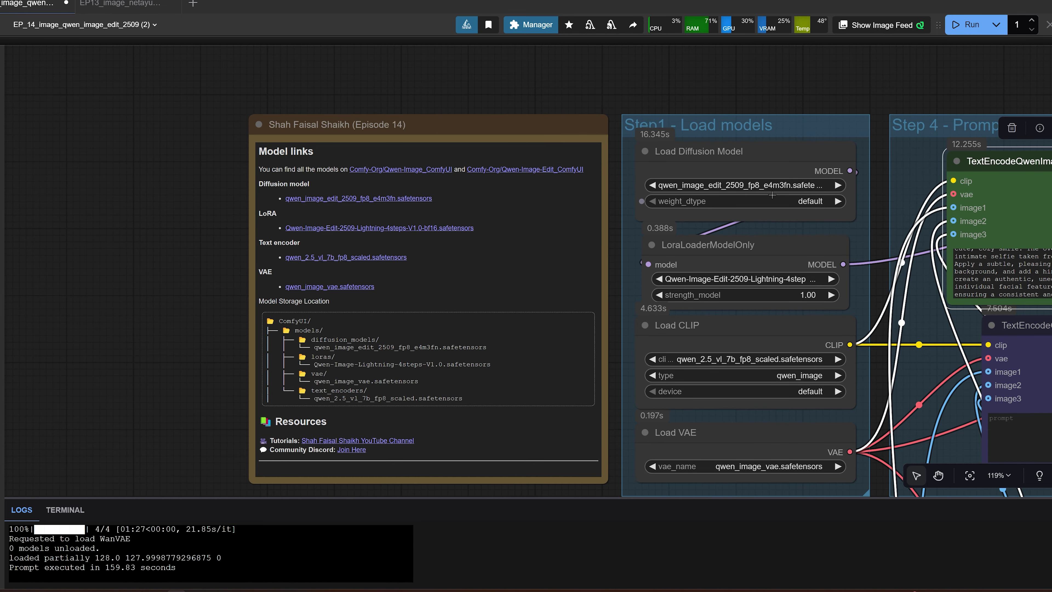
scroll(785, 192, "down", 3)
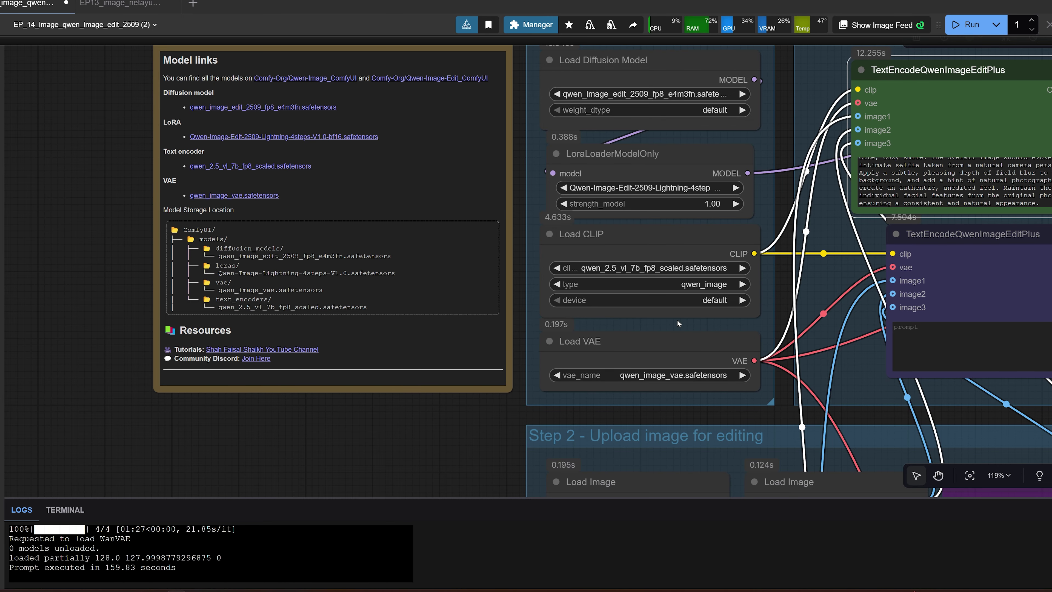
left_click(625, 259)
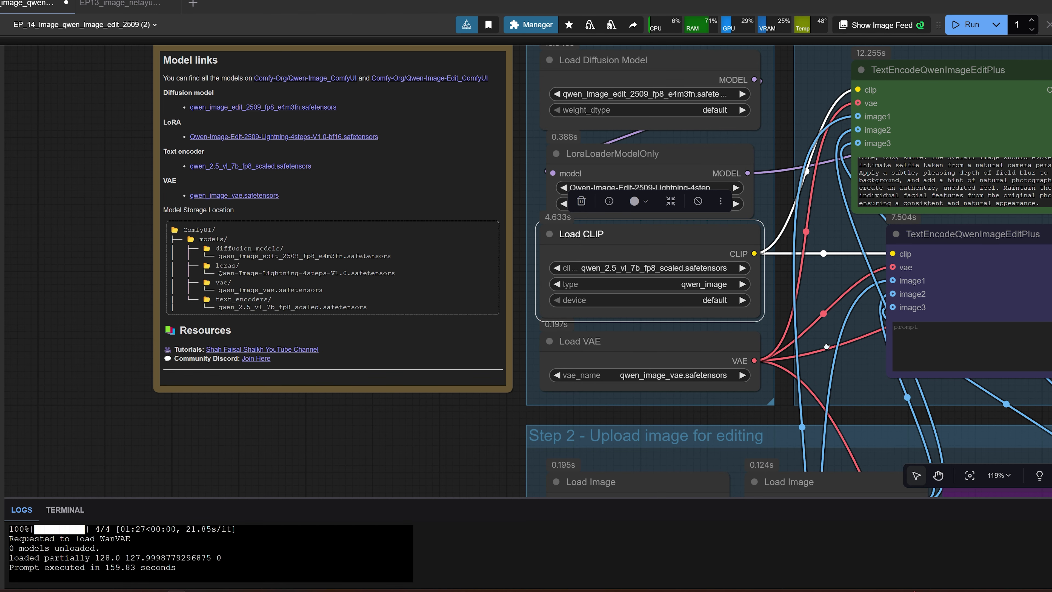
scroll(829, 306, "down", 2)
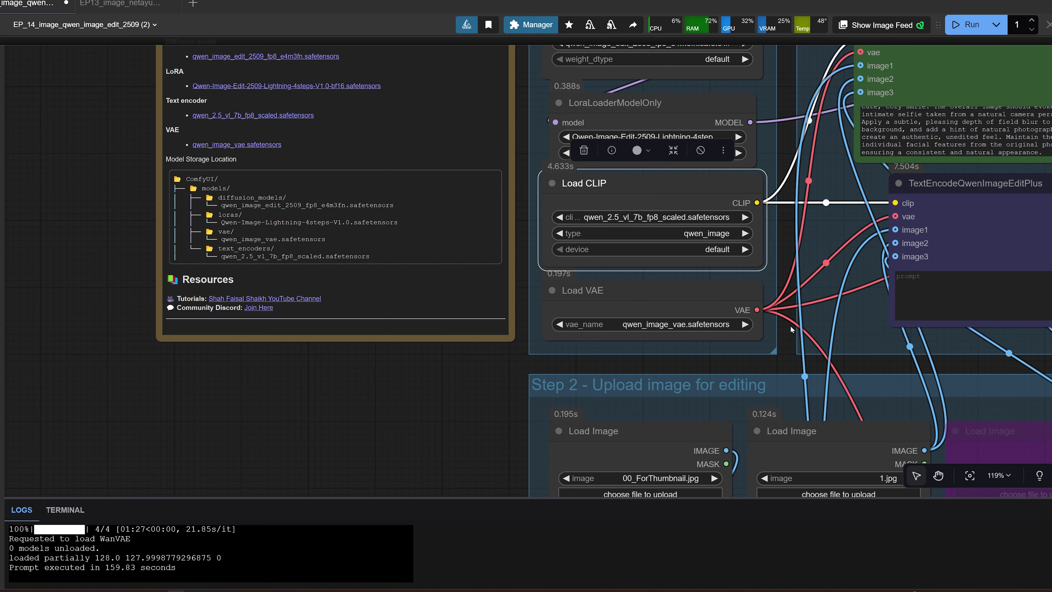
left_click_drag(759, 267, 829, 405)
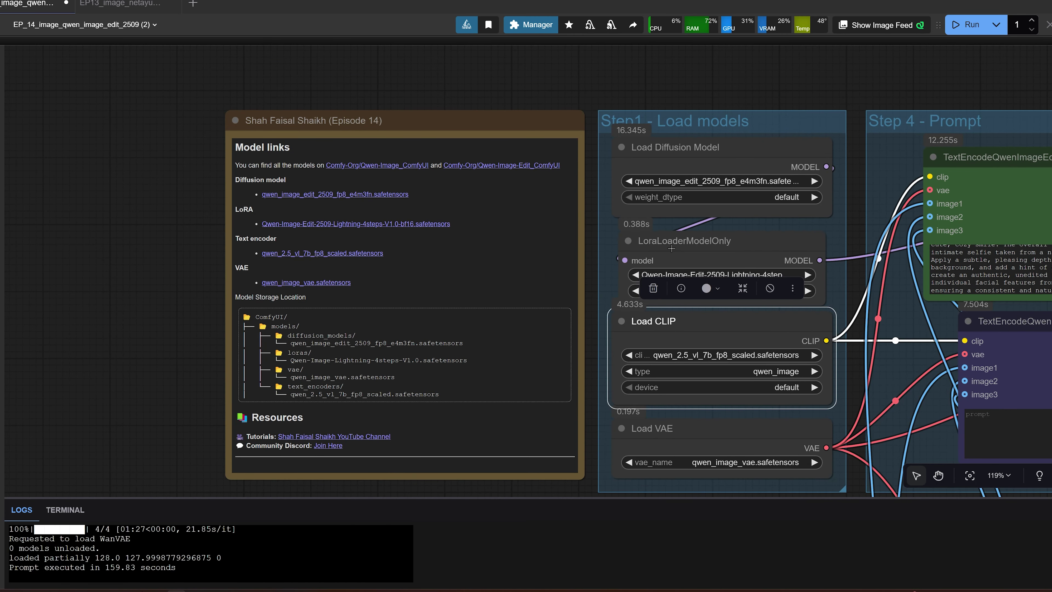
left_click(690, 273)
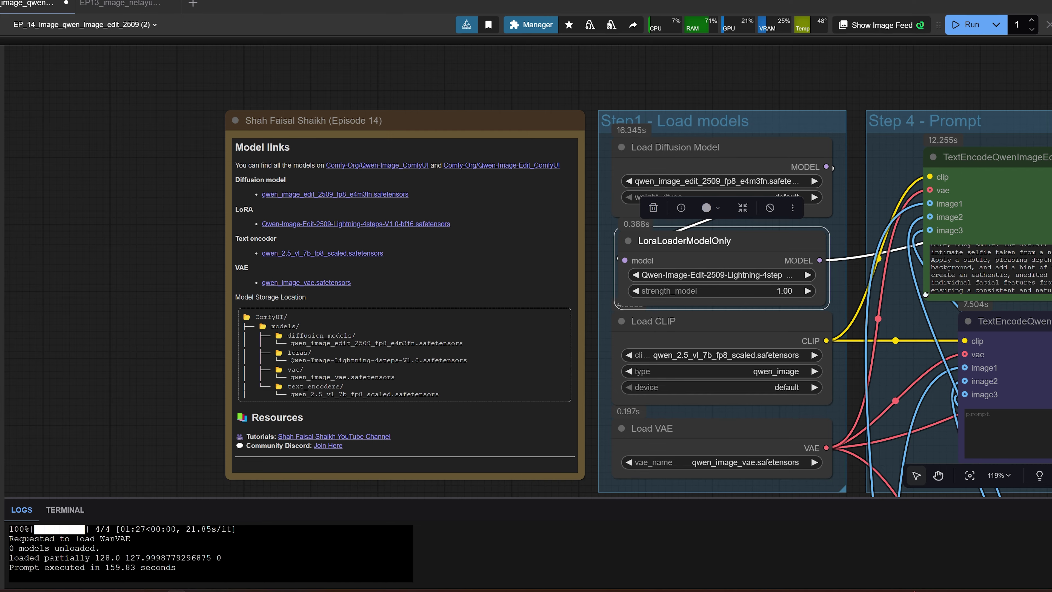
- Start downloading the linked qwen_image_edit_2509_fp8_e4m3fn model, check the diffusion_models folder as its save location and cancel the save
left_click_drag(925, 294, 938, 232)
left_click_drag(125, 323, 399, 327)
left_click_drag(236, 313, 110, 306)
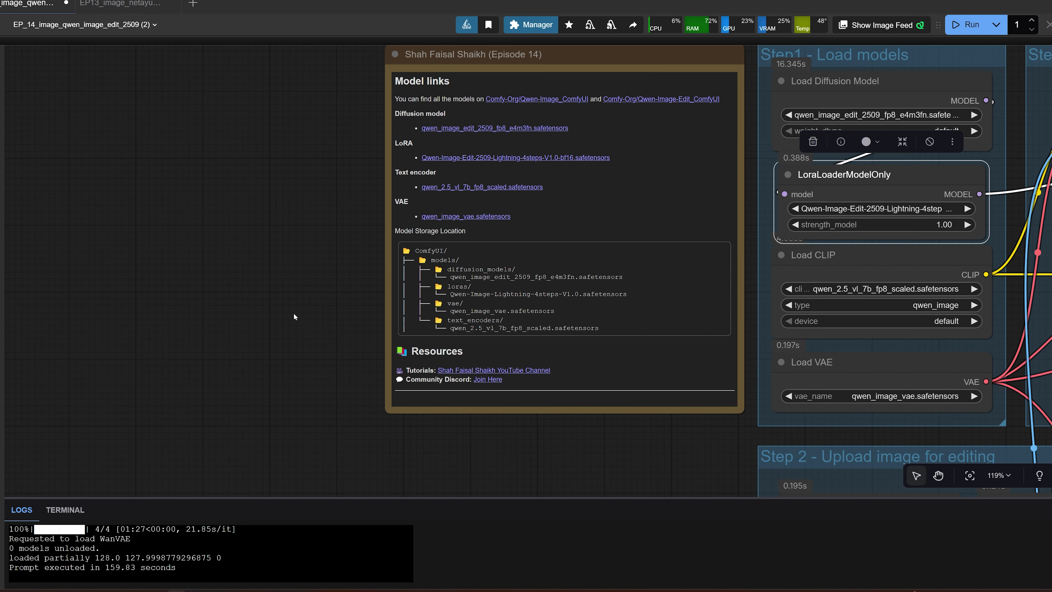
scroll(293, 317, "up", 5)
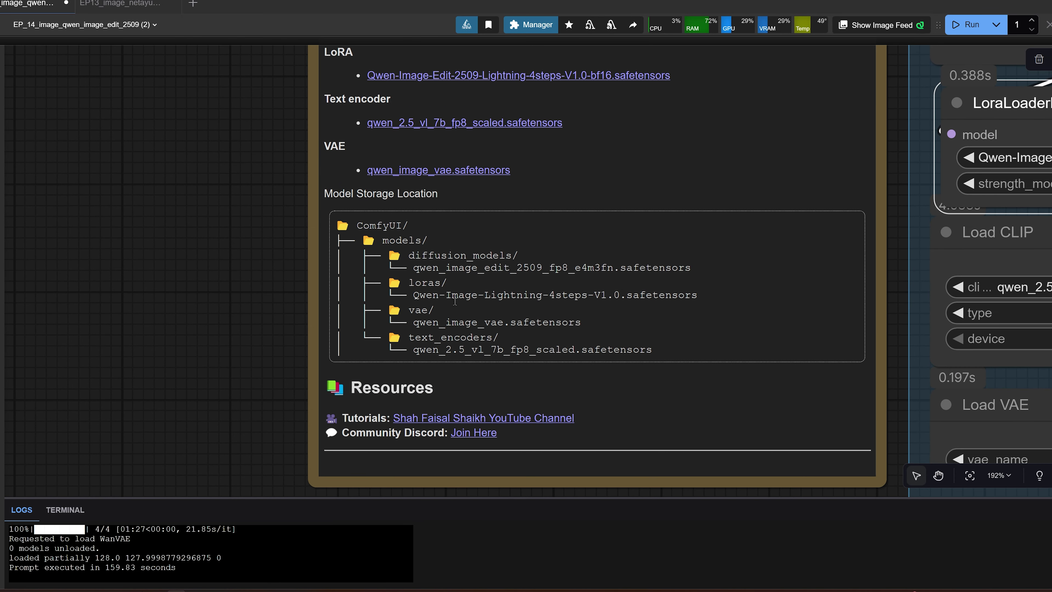
scroll(305, 329, "down", 4)
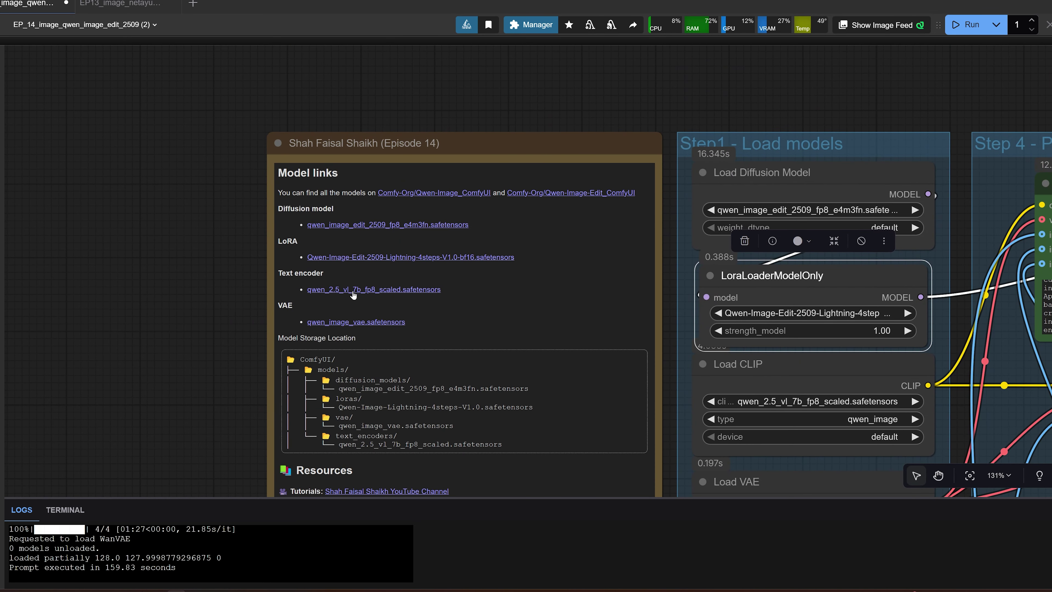
left_click_drag(233, 372, 120, 238)
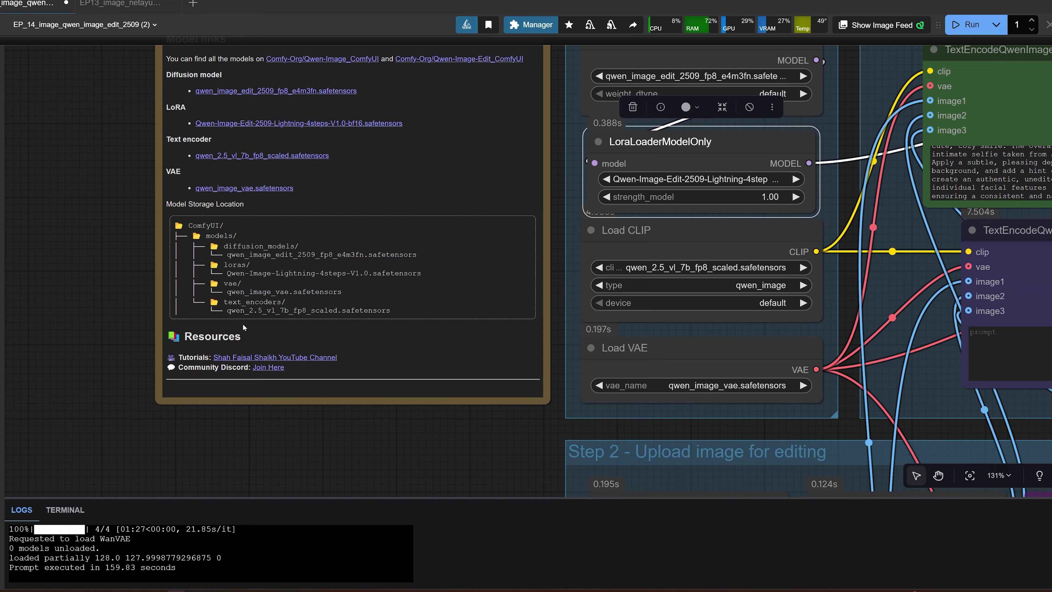
left_click(261, 91)
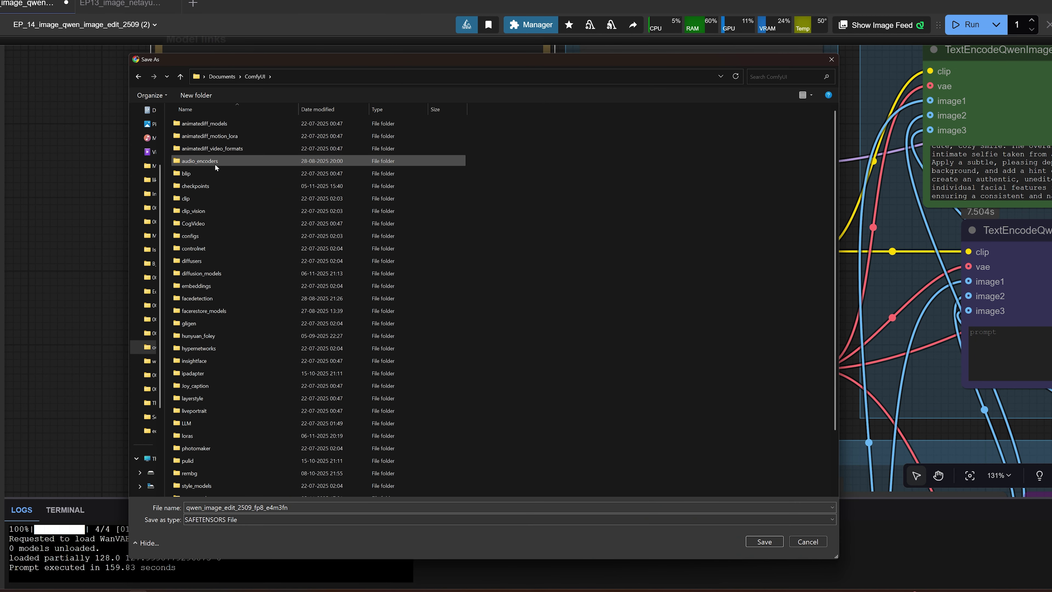
double_click(215, 274)
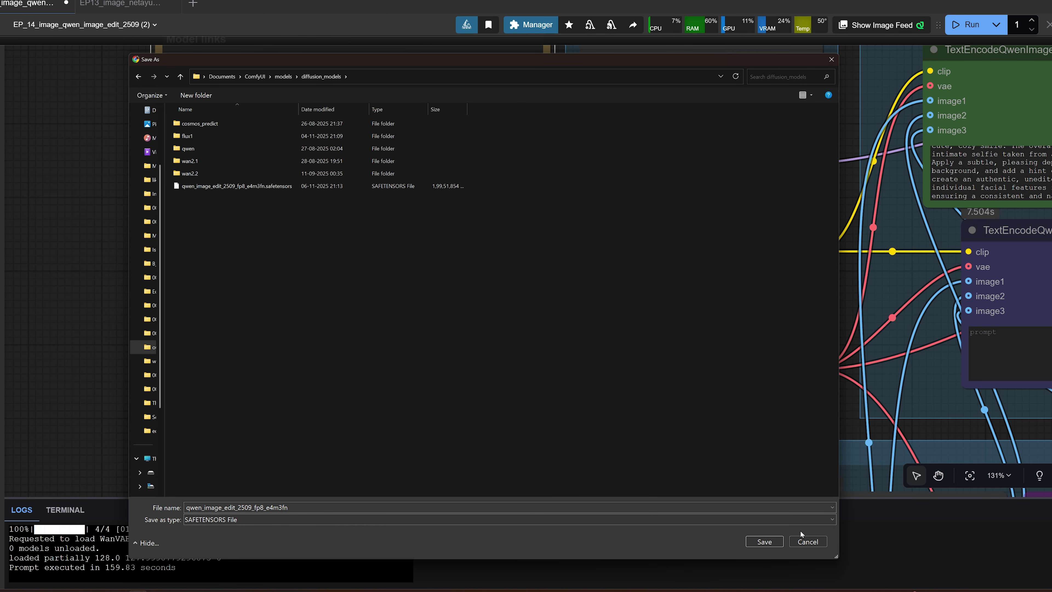
left_click(806, 541)
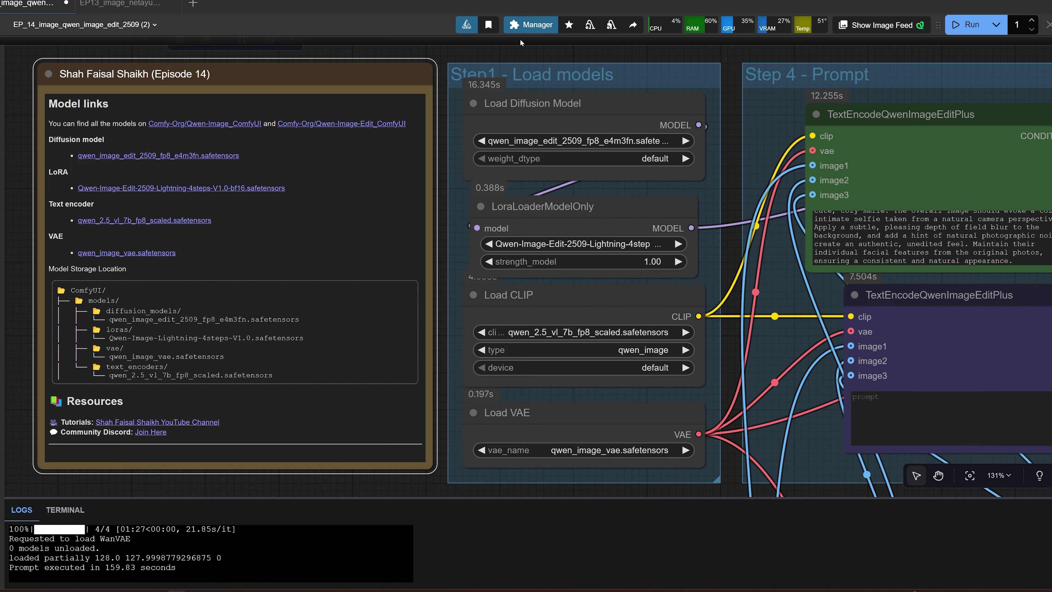
- Review the ComfyUI Manager options and examine the workflow's prompt, image upload and KSampler sections
left_click(531, 25)
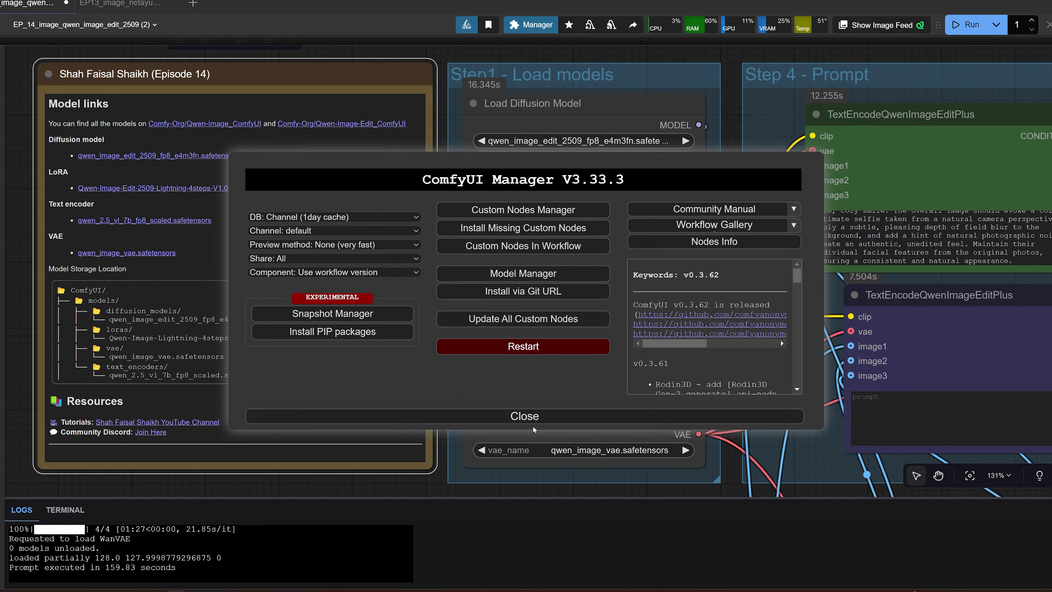
left_click(526, 417)
scroll(731, 218, "down", 5)
left_click_drag(732, 219, 728, 216)
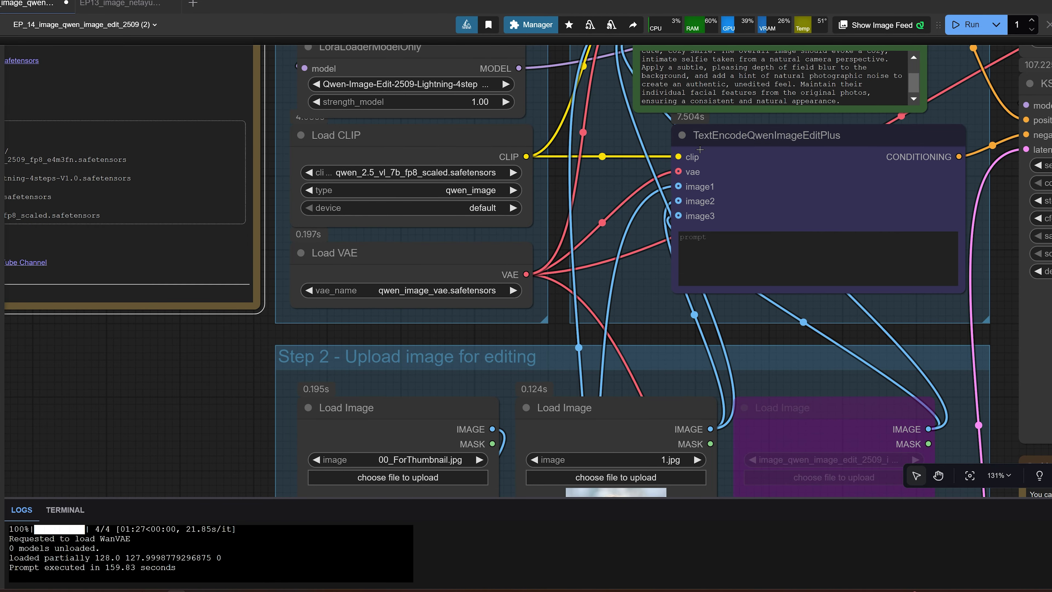
left_click_drag(743, 207, 211, 75)
scroll(449, 176, "down", 4)
left_click_drag(475, 162, 559, 303)
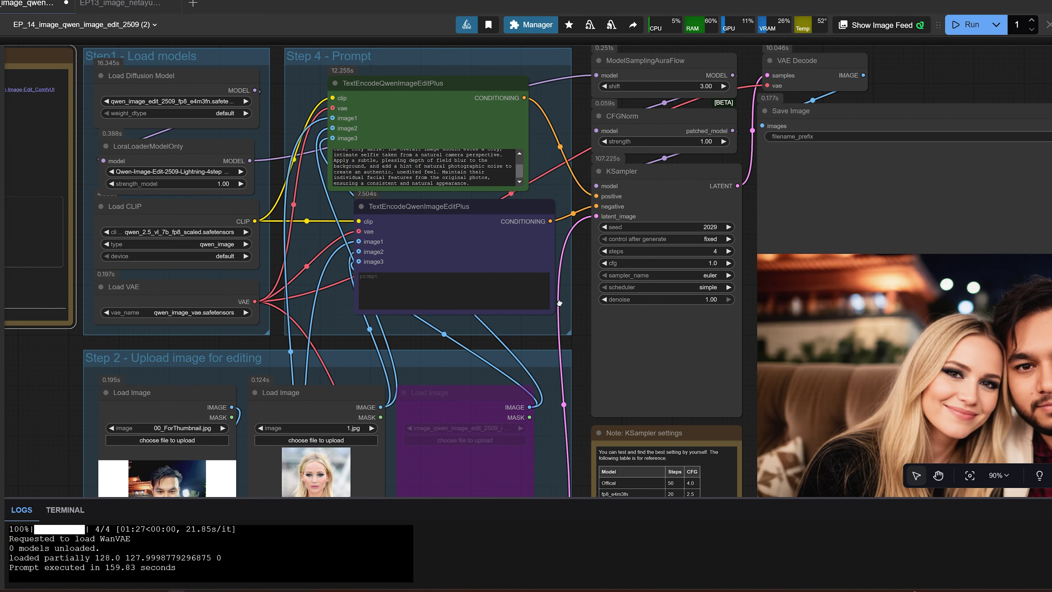
left_click_drag(559, 302, 599, 280)
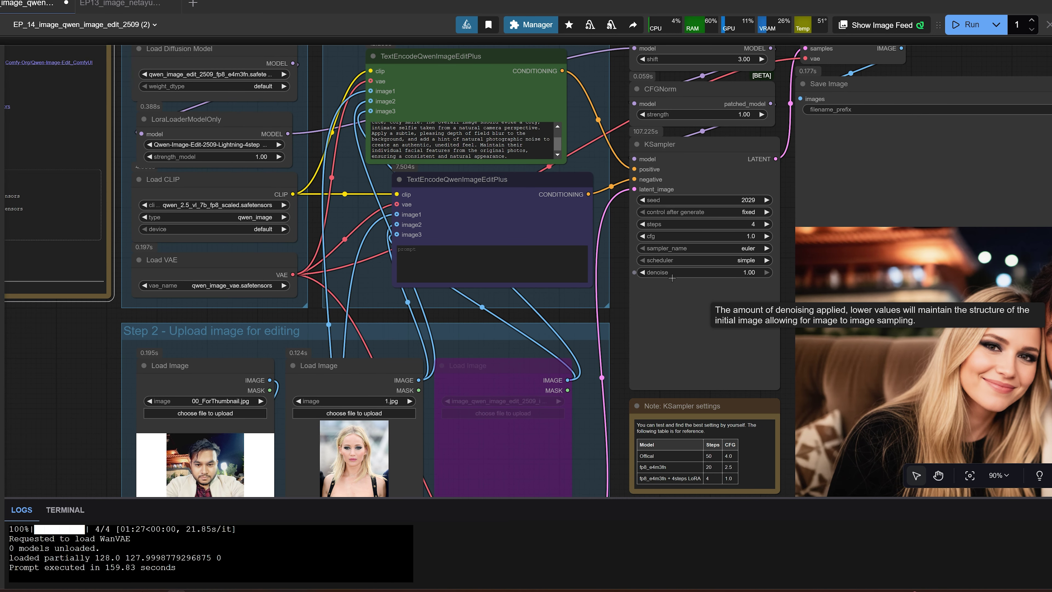
left_click_drag(511, 208, 573, 141)
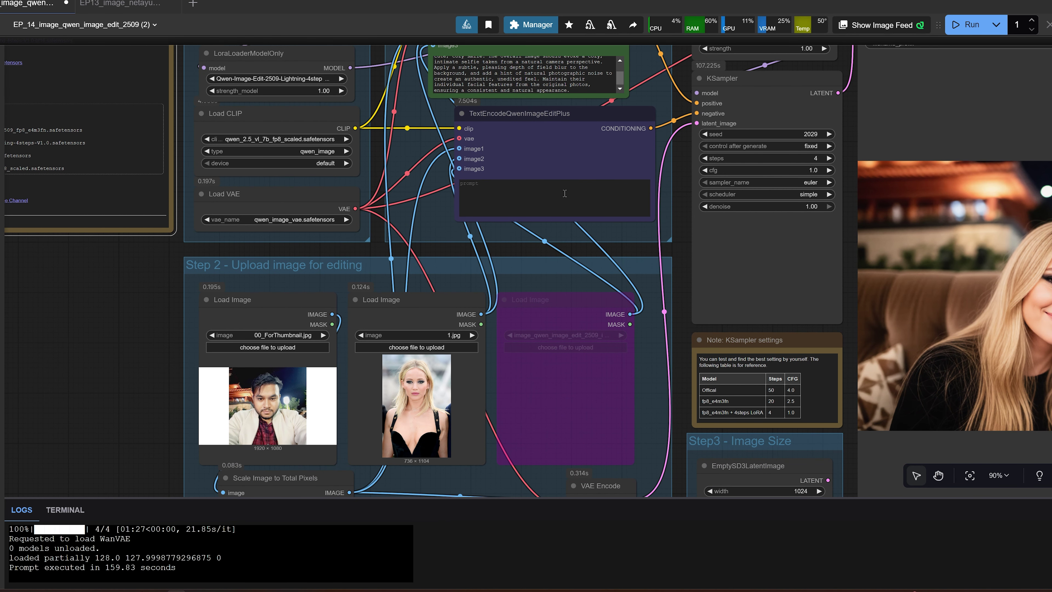
left_click_drag(566, 196, 533, 304)
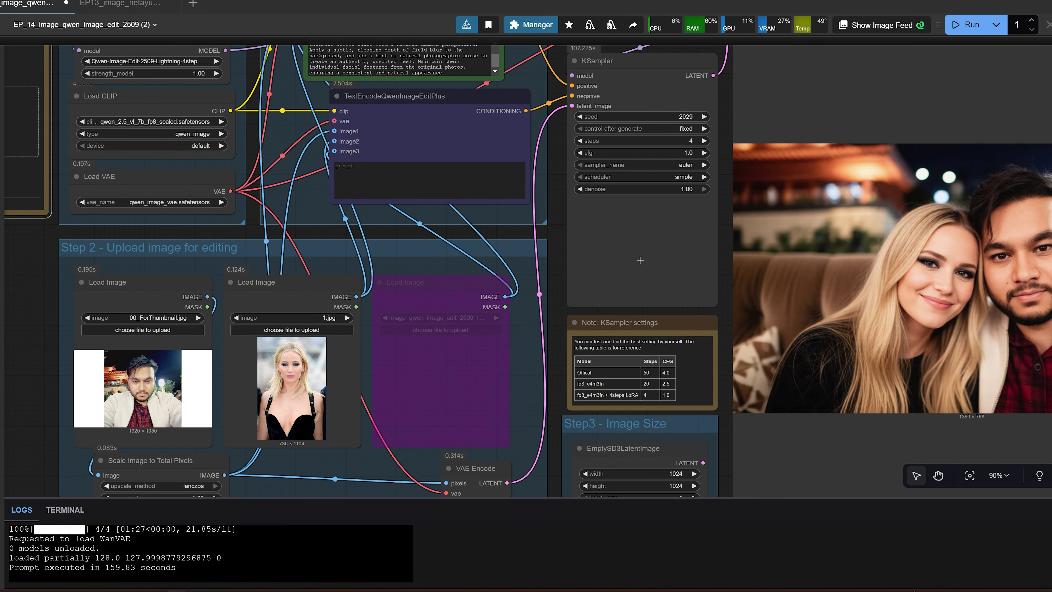
left_click_drag(543, 246, 753, 314)
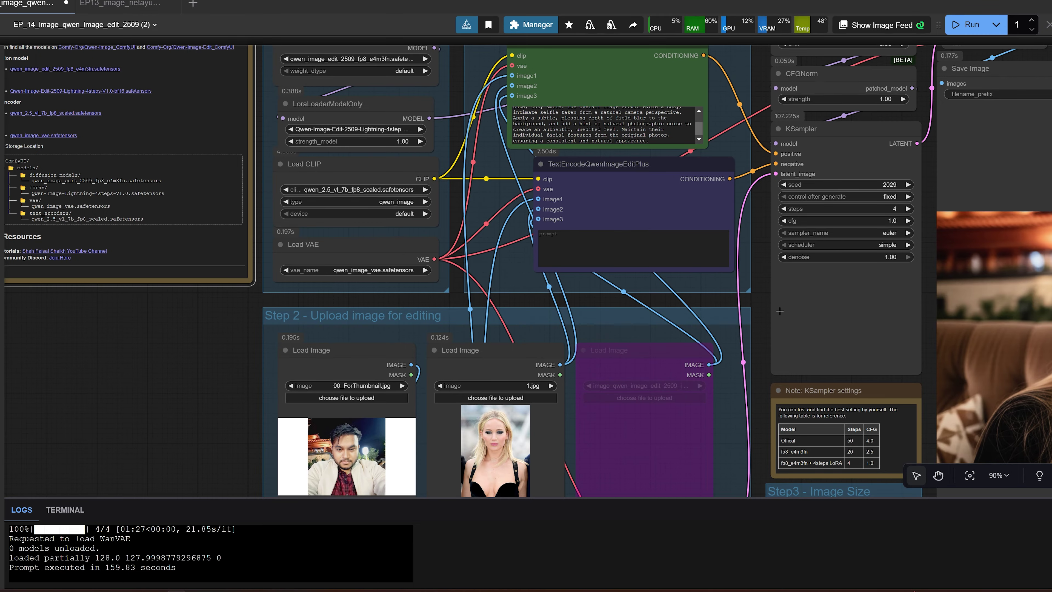
scroll(705, 310, "down", 3)
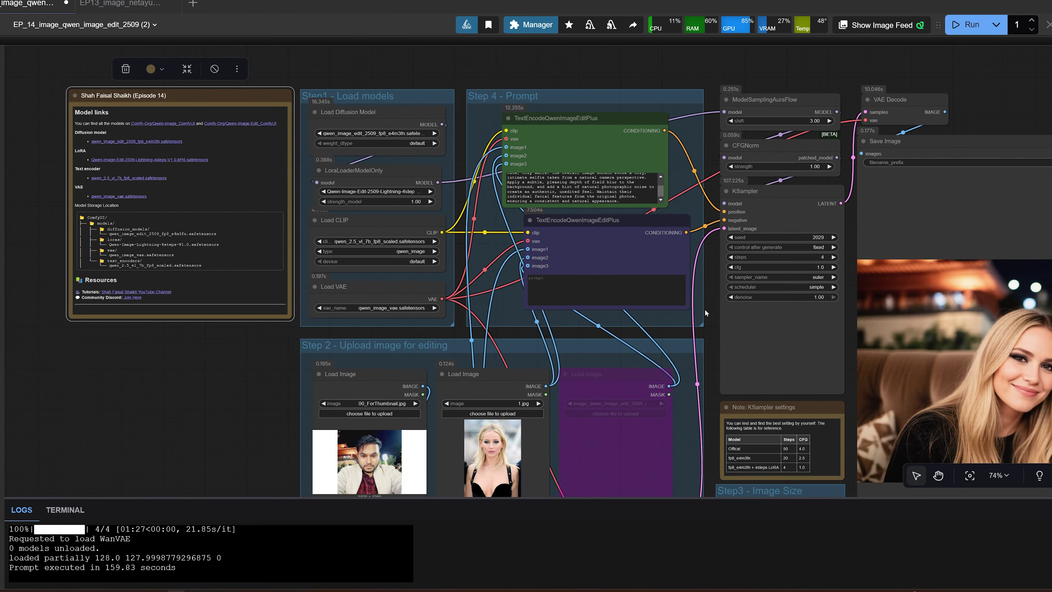
left_click_drag(706, 309, 590, 270)
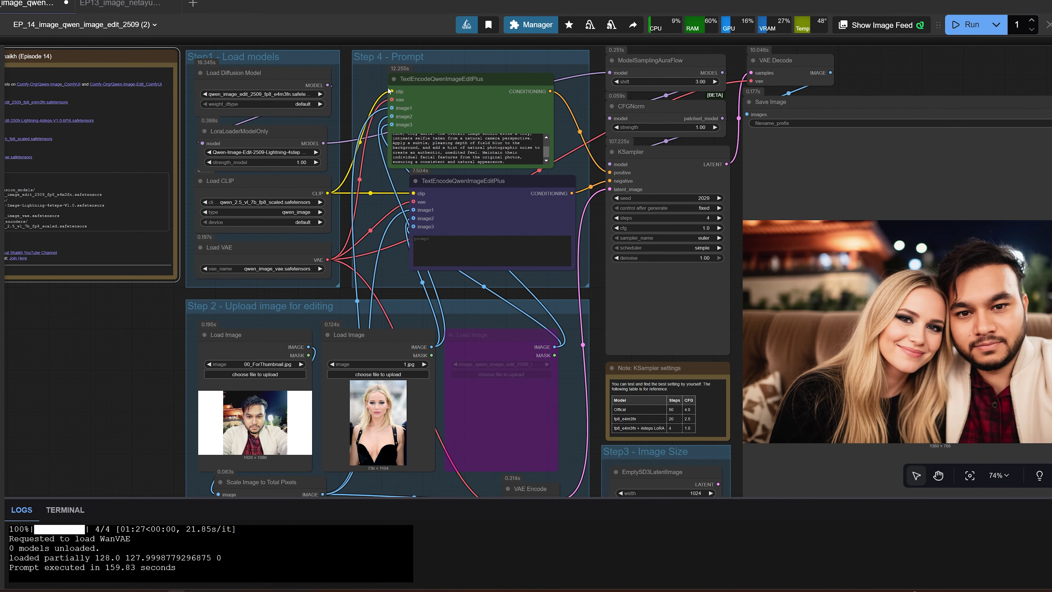
- Check the workflow for missing custom nodes in the ComfyUI Manager and close the manager
left_click(525, 25)
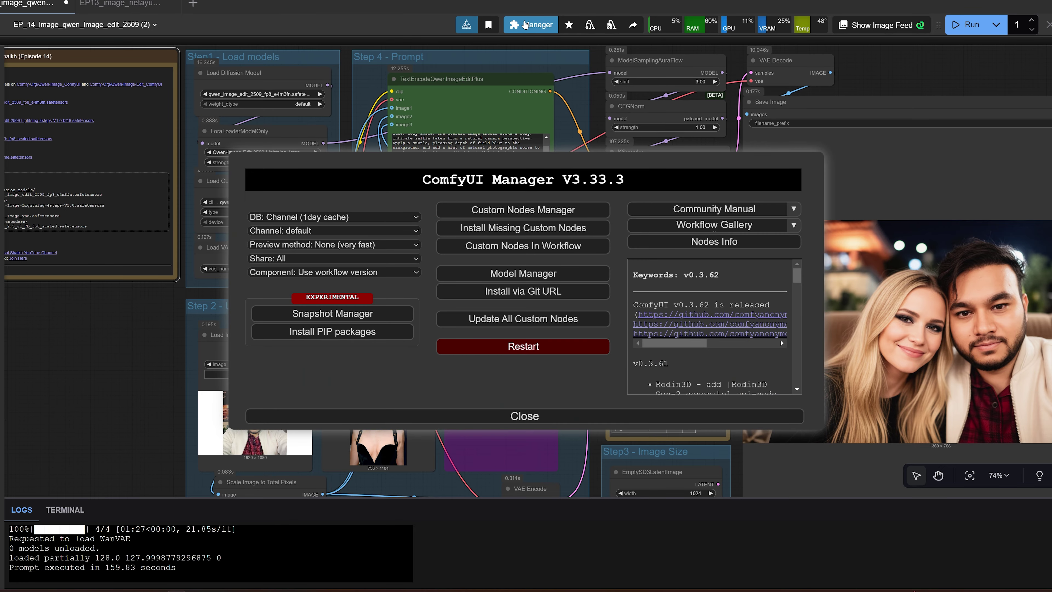
left_click(506, 229)
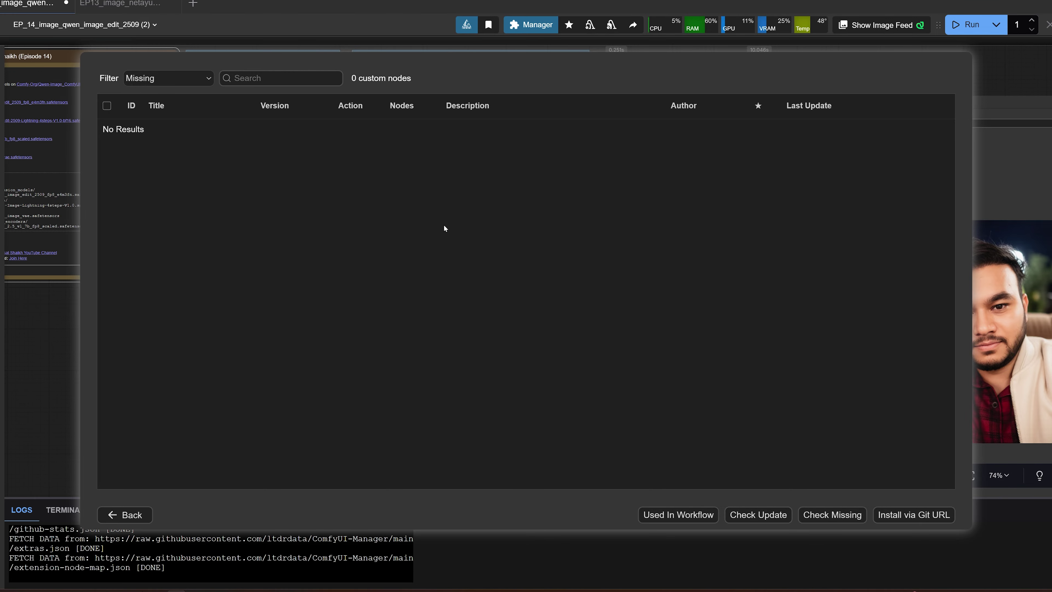
left_click(124, 515)
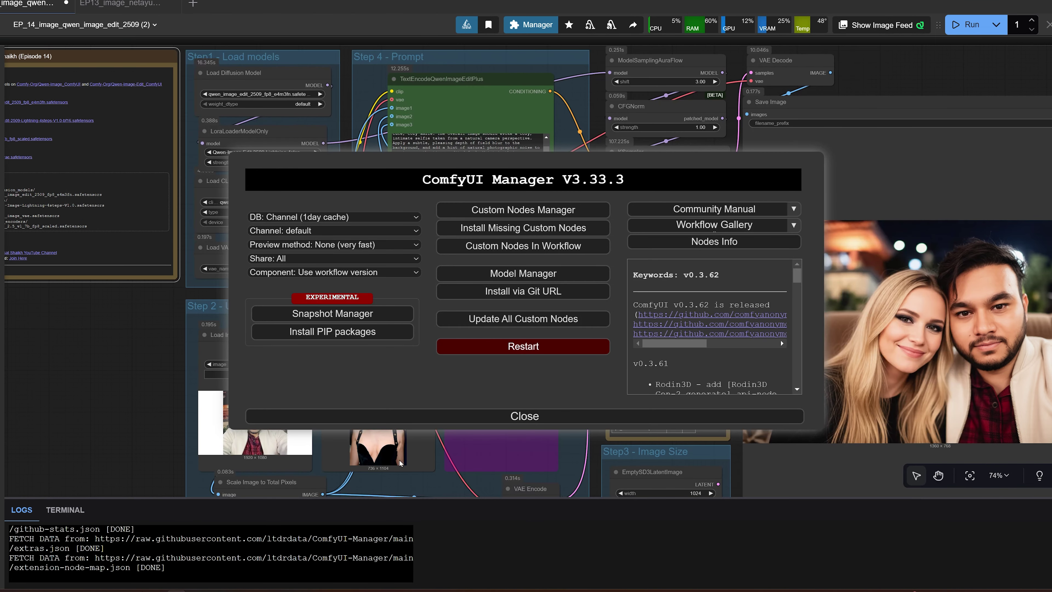
left_click(526, 414)
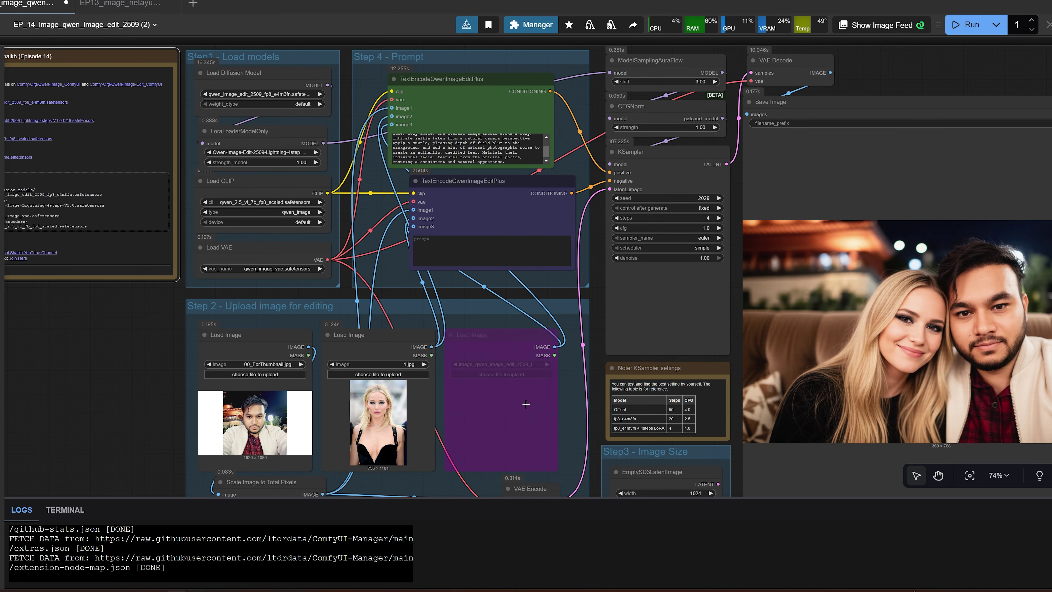
- Examine the generated couple image and the three Load Image nodes in the Step 2 upload section
left_click_drag(590, 491, 624, 493)
scroll(521, 302, "down", 1)
scroll(521, 301, "up", 1)
scroll(874, 372, "down", 1)
left_click_drag(873, 340, 577, 259)
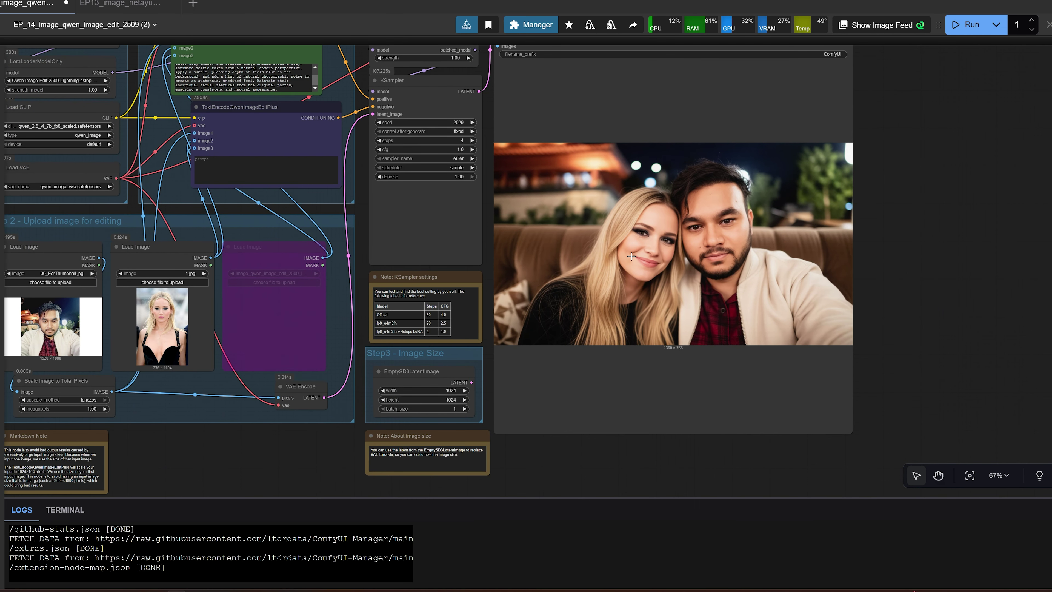
left_click_drag(649, 288, 722, 379)
scroll(721, 380, "left", 5)
left_click(359, 287)
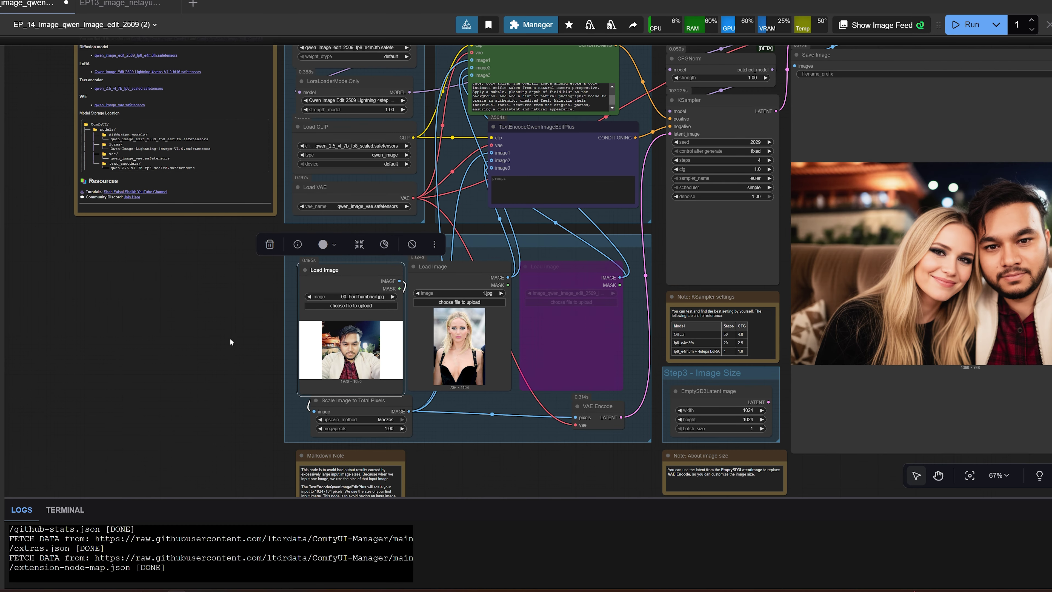
left_click(456, 268)
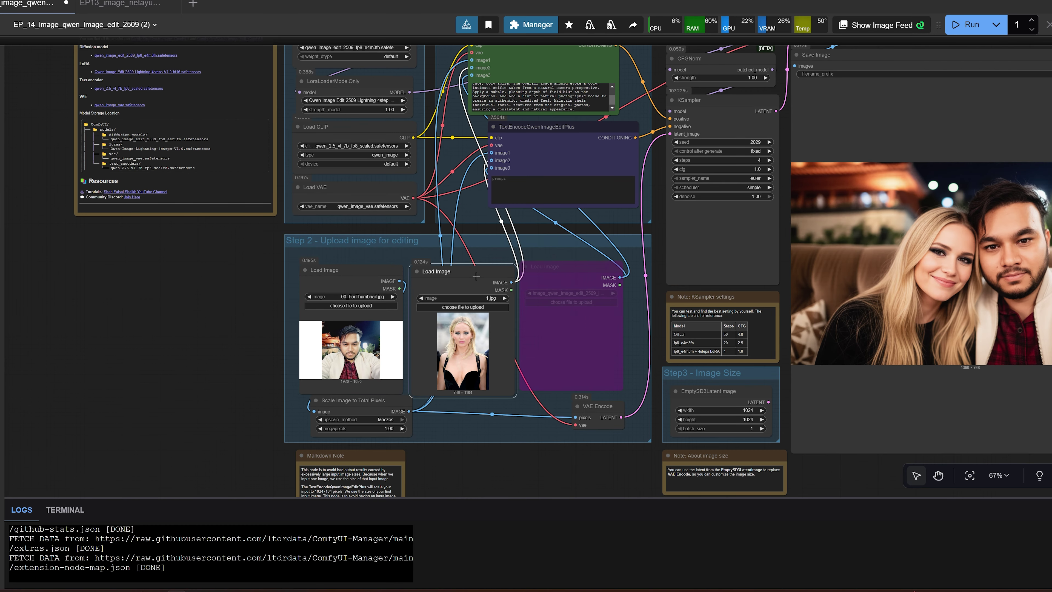
left_click(567, 276)
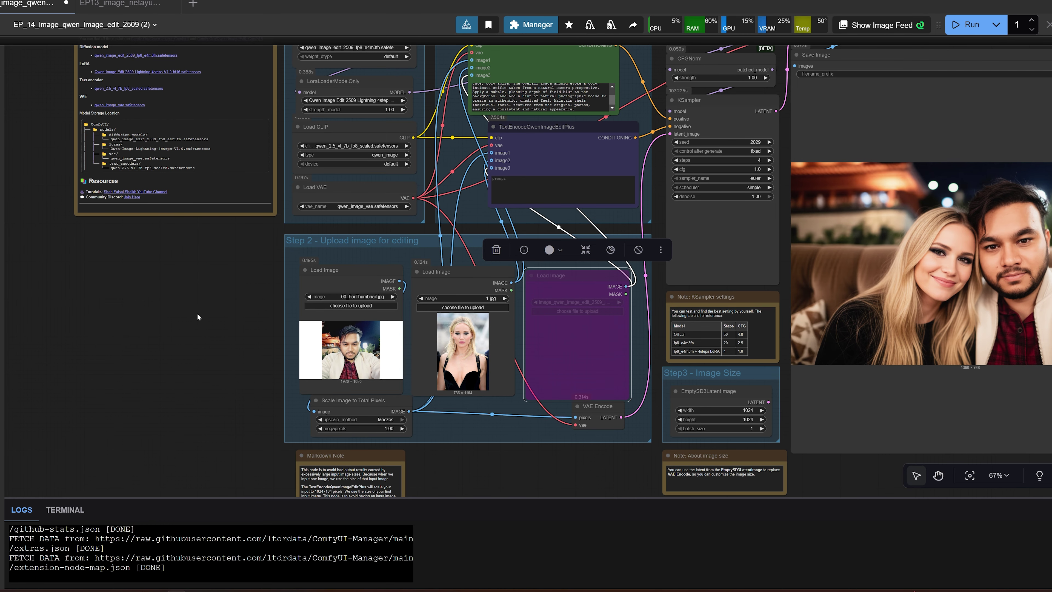
scroll(197, 317, "down", 3)
scroll(197, 317, "right", 3)
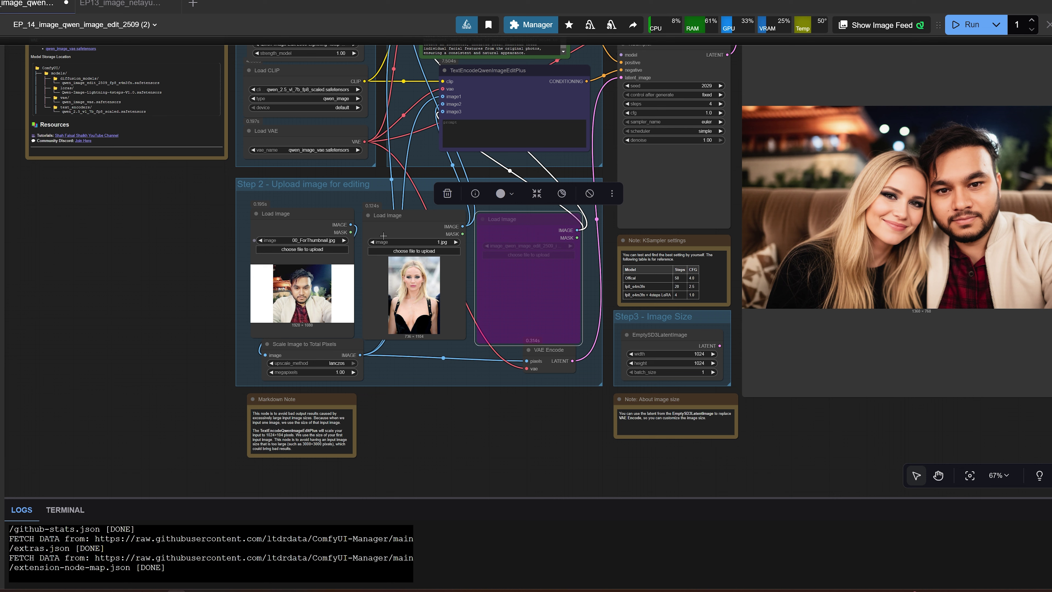
- Bypass the second Load Image node holding 1.jpg and move the first Load Image node slightly up within Step 2
left_click(409, 222)
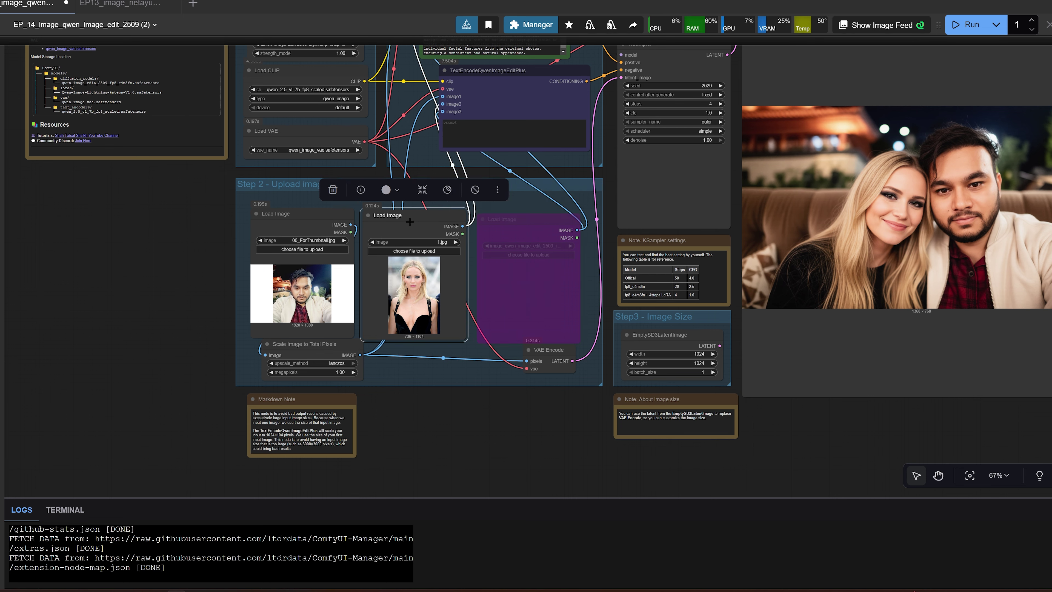
left_click(474, 189)
left_click_drag(304, 302, 292, 291)
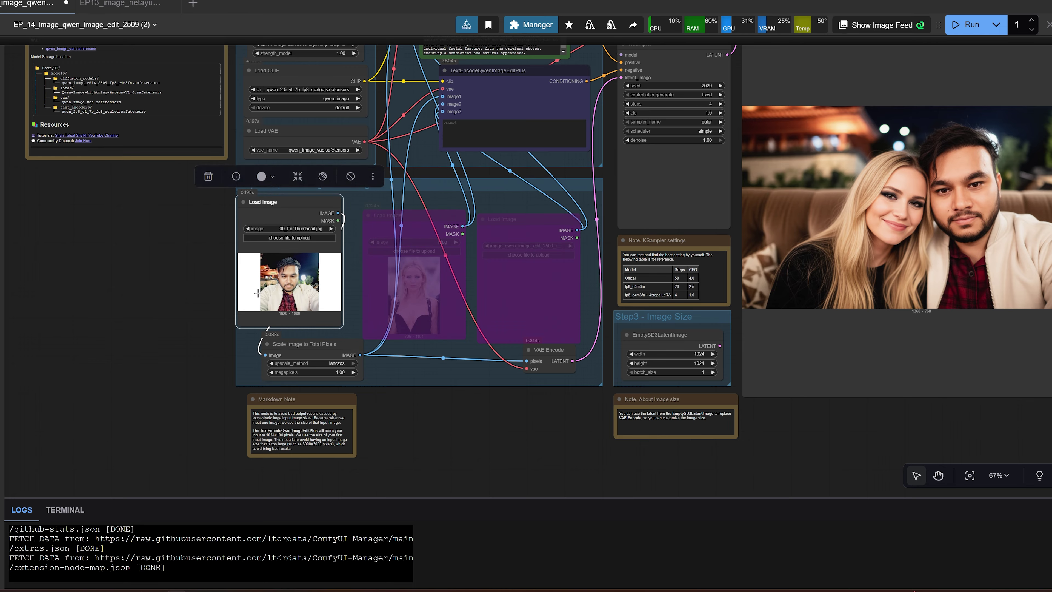
left_click_drag(568, 241, 431, 258)
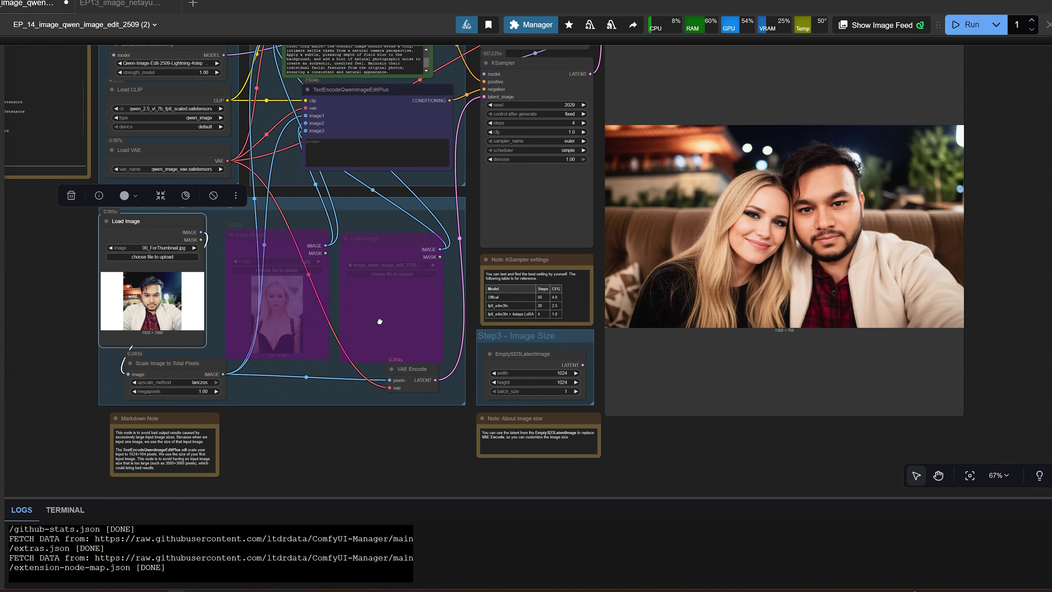
left_click_drag(382, 320, 492, 311)
- Re-enable the bypassed second and third Load Image nodes and nudge the third one slightly upward
left_click(427, 271)
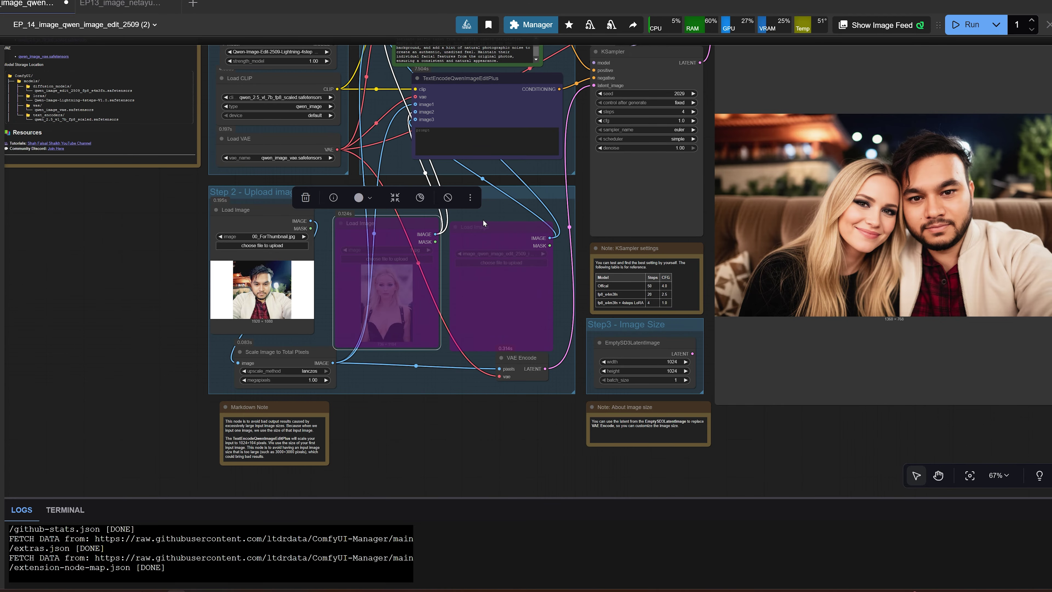
left_click(448, 197)
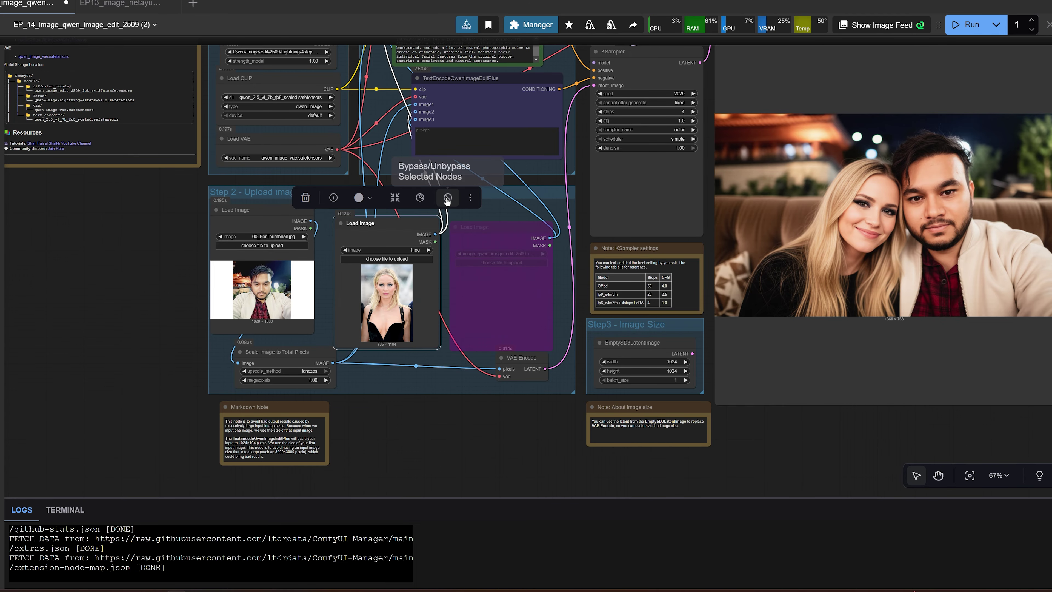
left_click(514, 227)
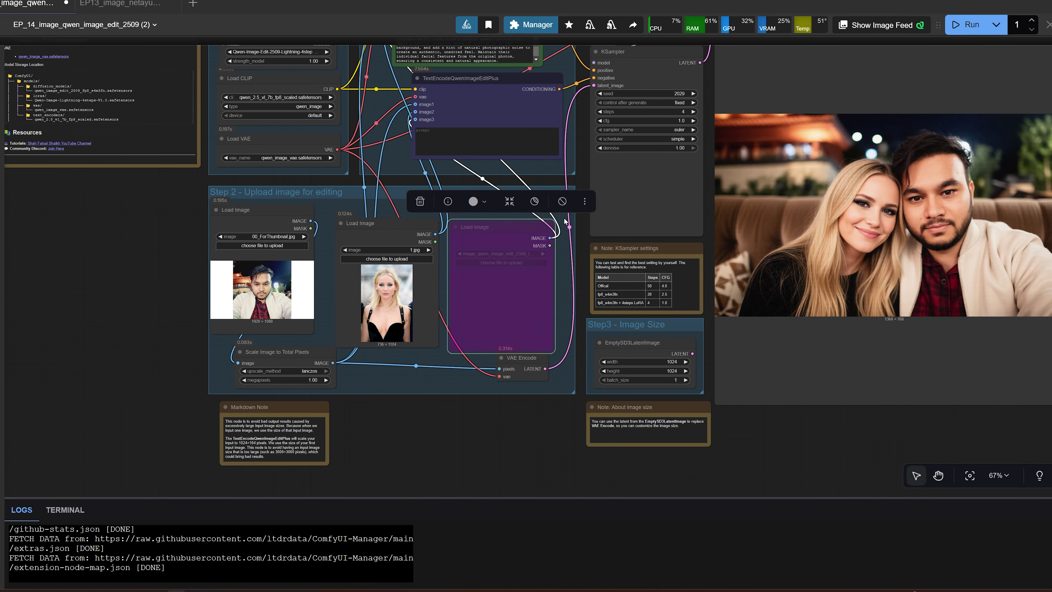
left_click(562, 201)
left_click_drag(493, 228, 494, 223)
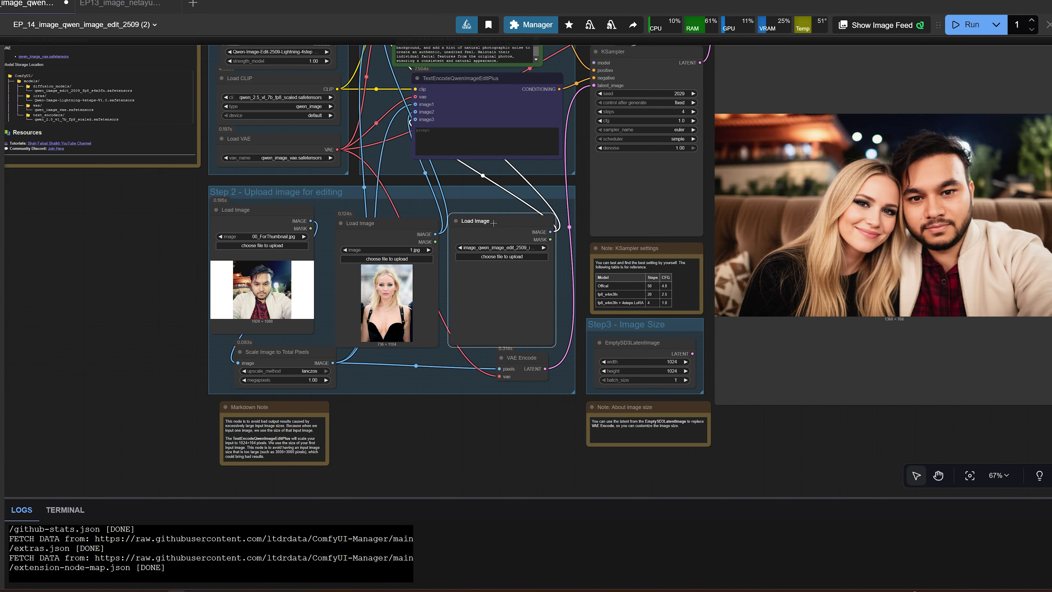
- Bypass the third and the second Load Image nodes so only the first Step 2 image input is active
key("ctrl+b")
left_click(378, 227)
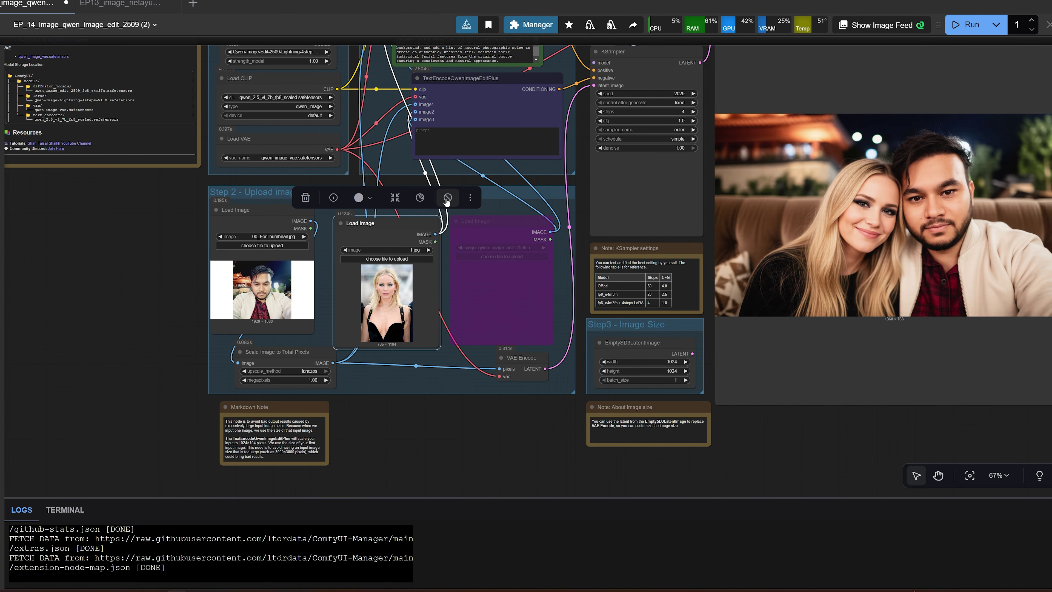
left_click(446, 200)
mouse_move(129, 261)
left_mouse_down()
mouse_move(61, 271)
mouse_move(135, 253)
left_mouse_up()
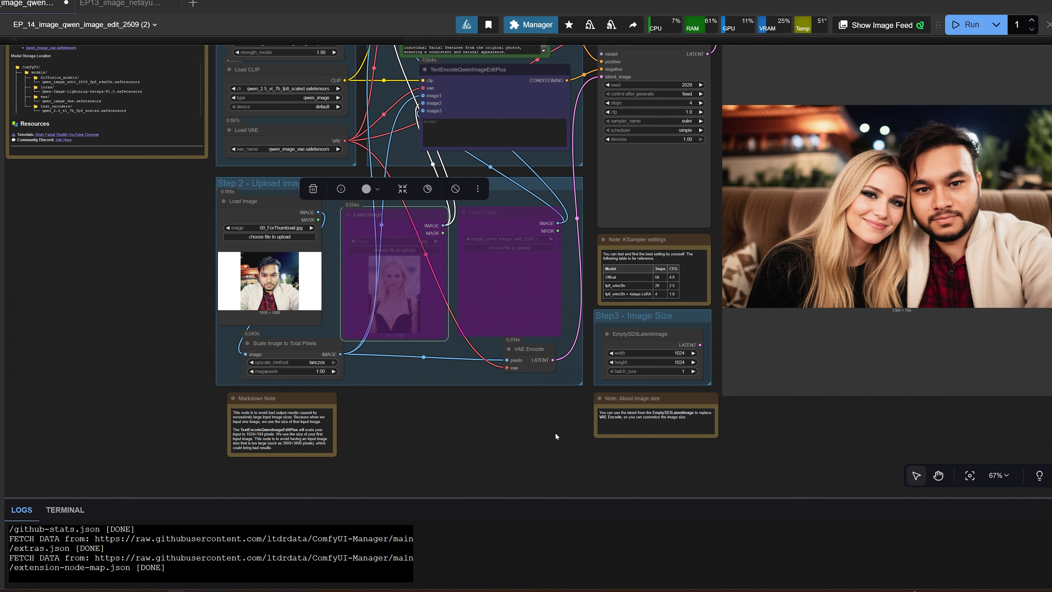
- Choose qwen_image_edit_2509_fp8_e4m3fn.safetensors as the model in the Load Diffusion Model node of Step 1
left_click_drag(435, 398, 396, 415)
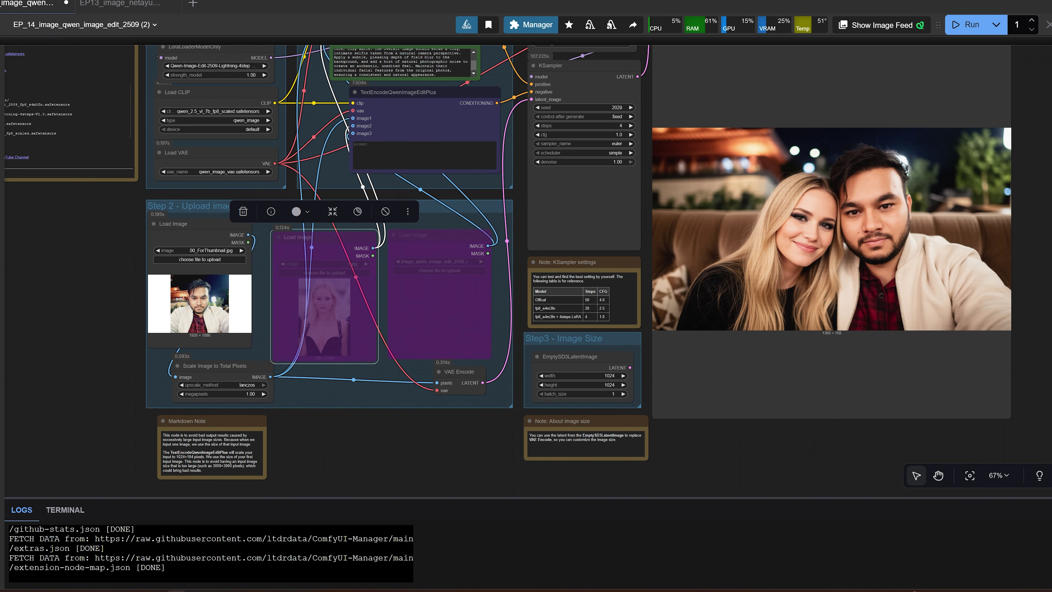
left_click(891, 458)
left_click_drag(800, 405, 877, 458)
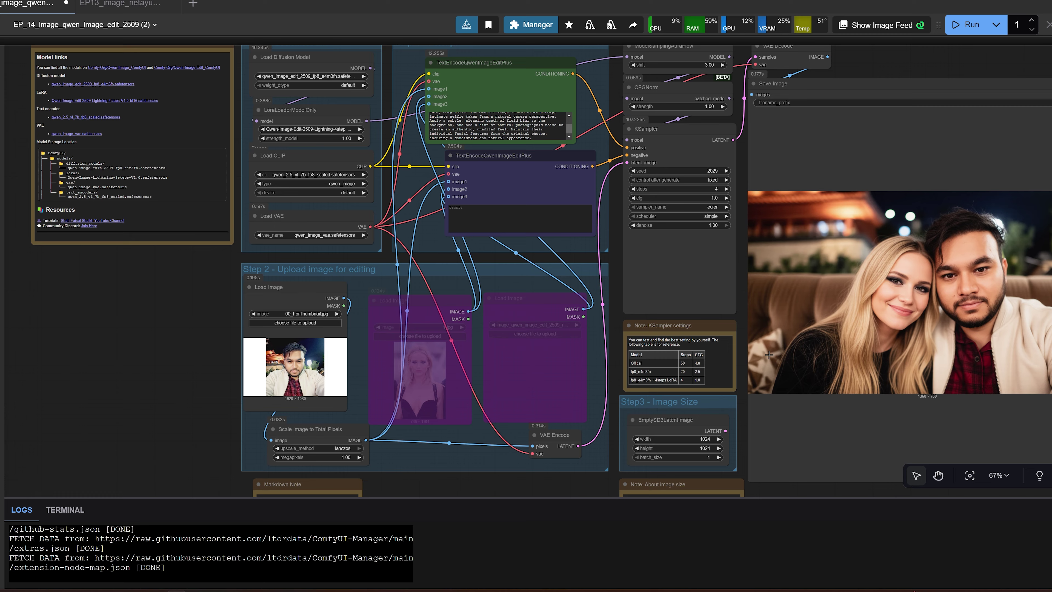
left_click(677, 167)
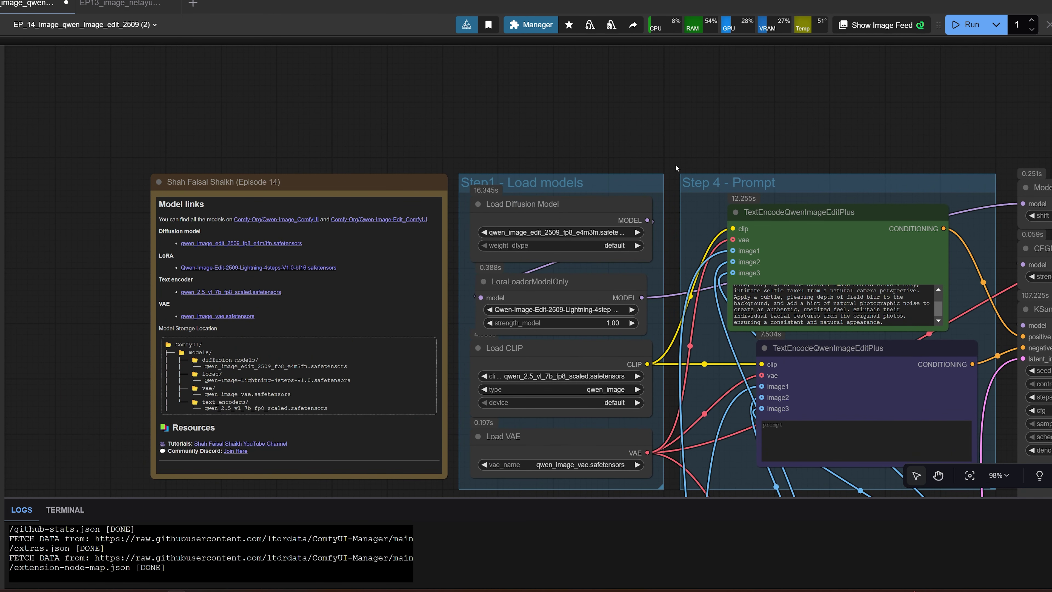
left_click_drag(676, 167, 709, 87)
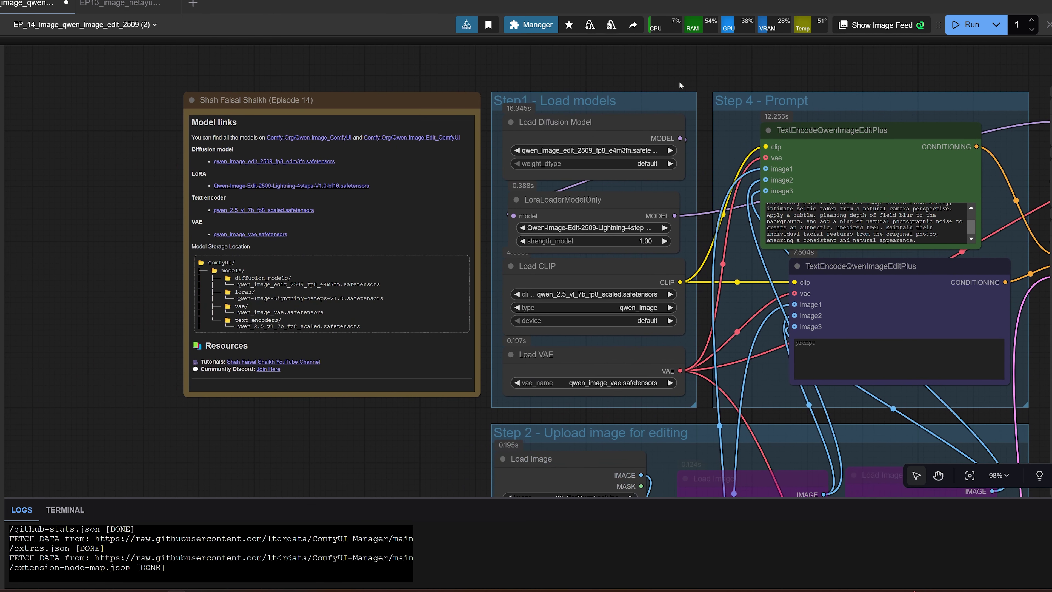
left_click(609, 126)
left_click(602, 207)
left_click(587, 111)
left_click_drag(581, 144, 586, 143)
left_click(589, 151)
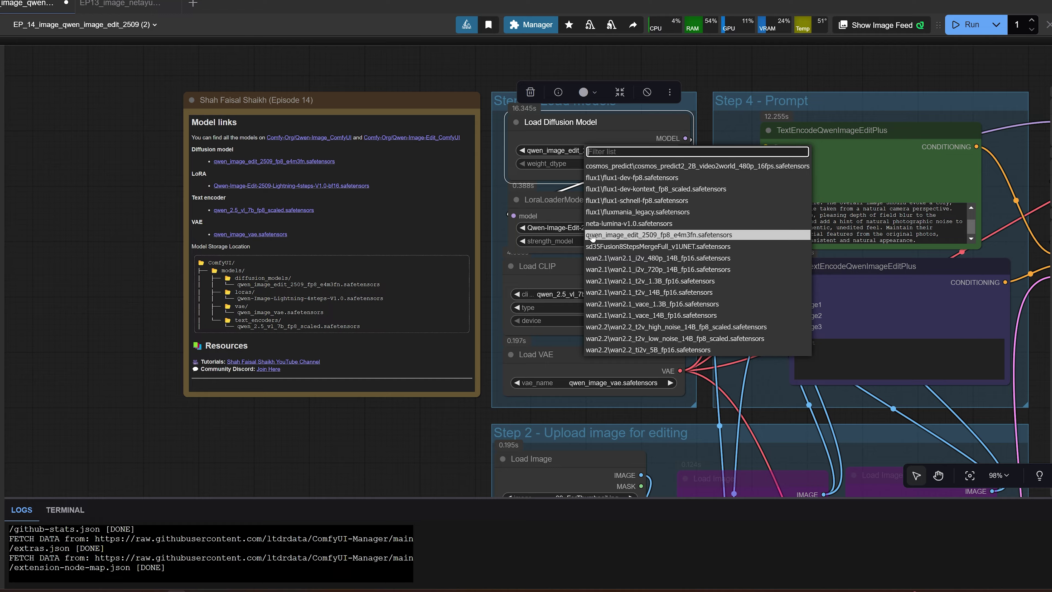
left_click(615, 235)
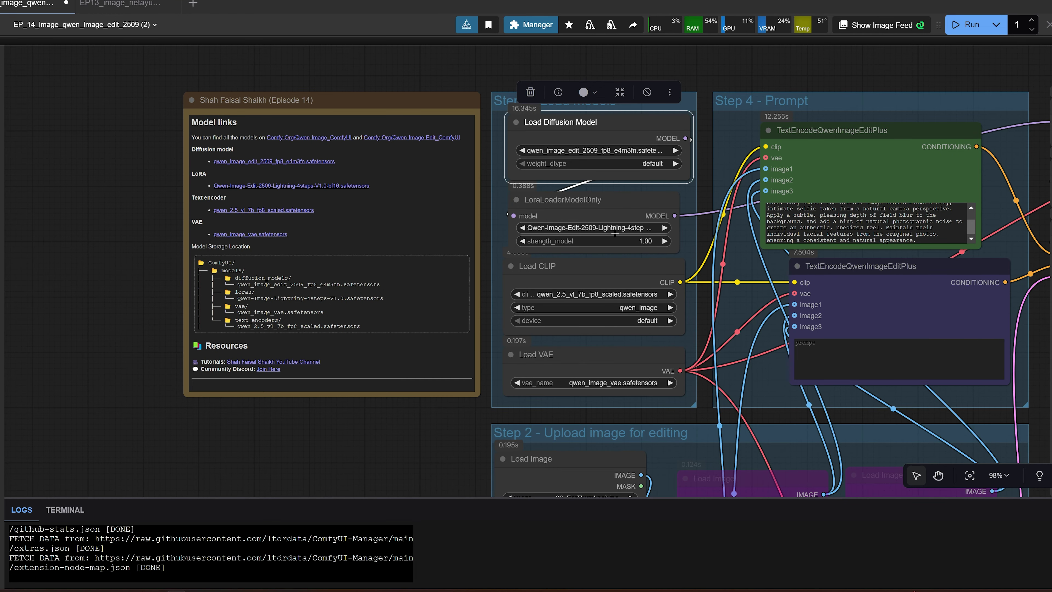
- Check the model files chosen in the Load CLIP, Load VAE and LoraLoaderModelOnly nodes of Step 1
left_click(606, 267)
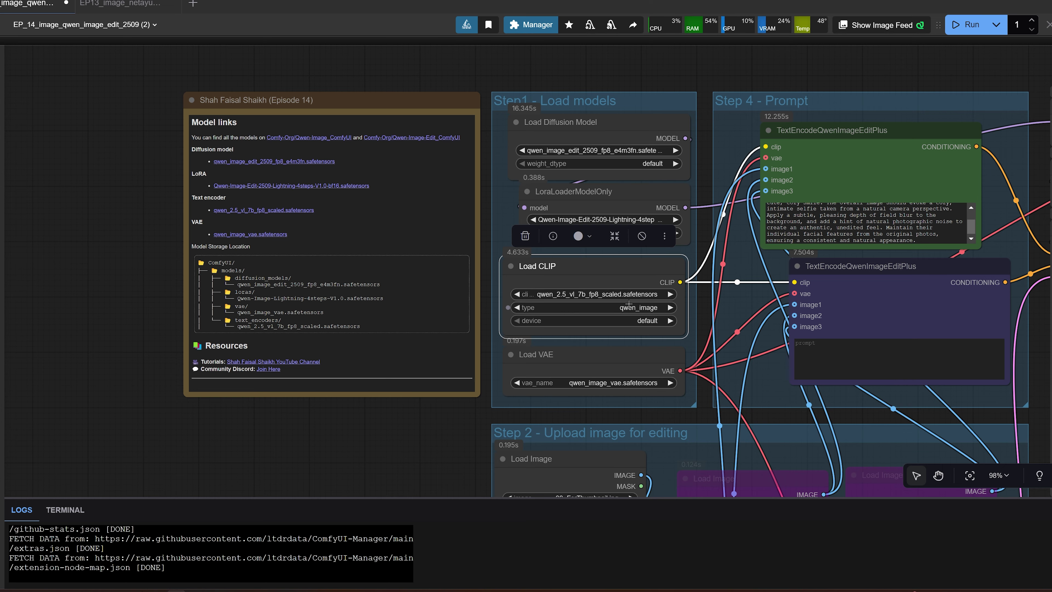
left_click(619, 355)
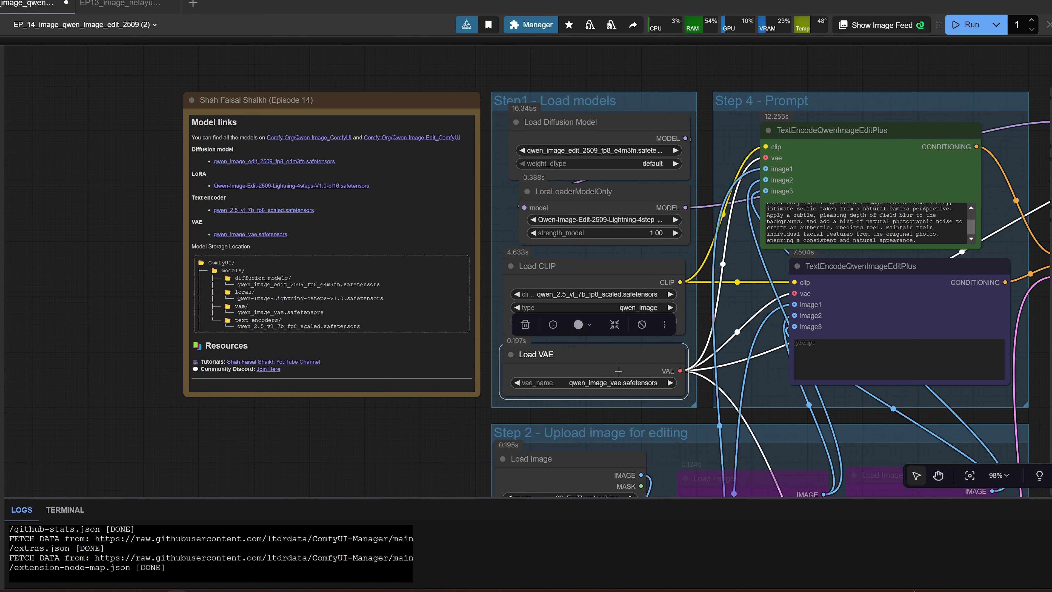
left_click(590, 196)
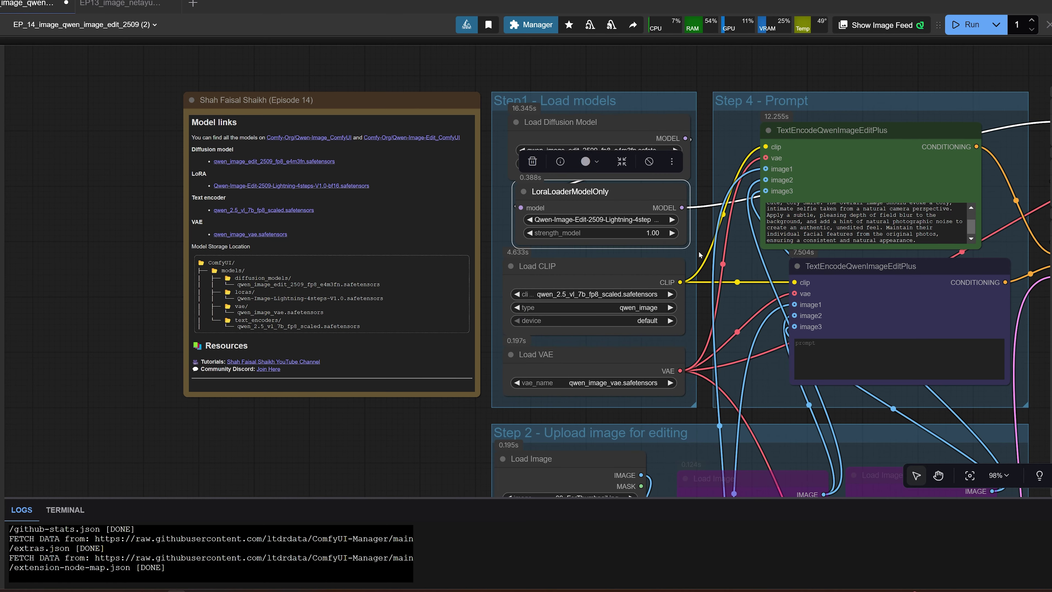
left_click_drag(741, 251, 873, 217)
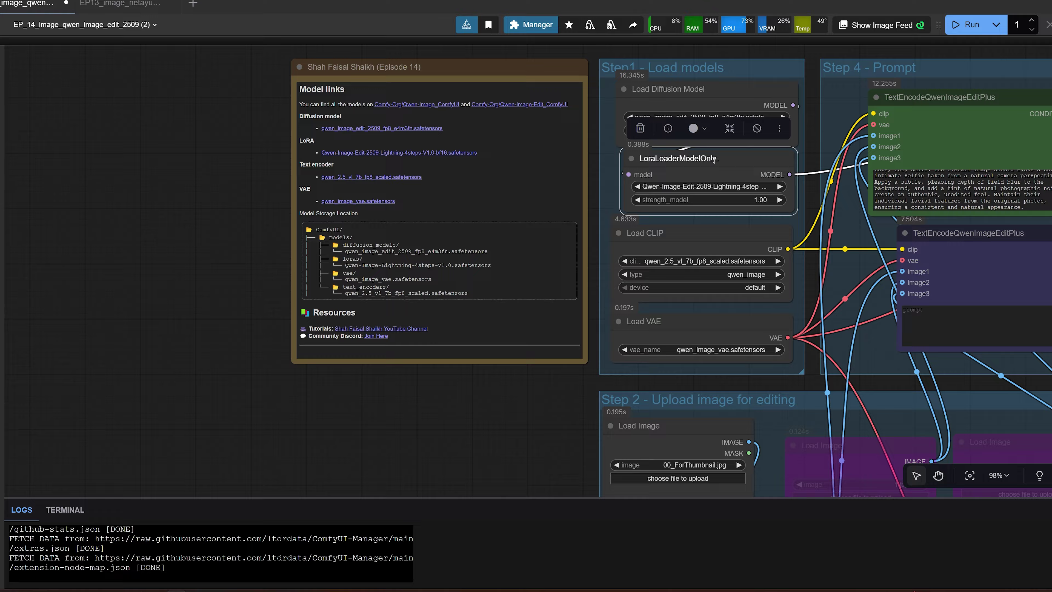
left_click_drag(734, 163, 728, 164)
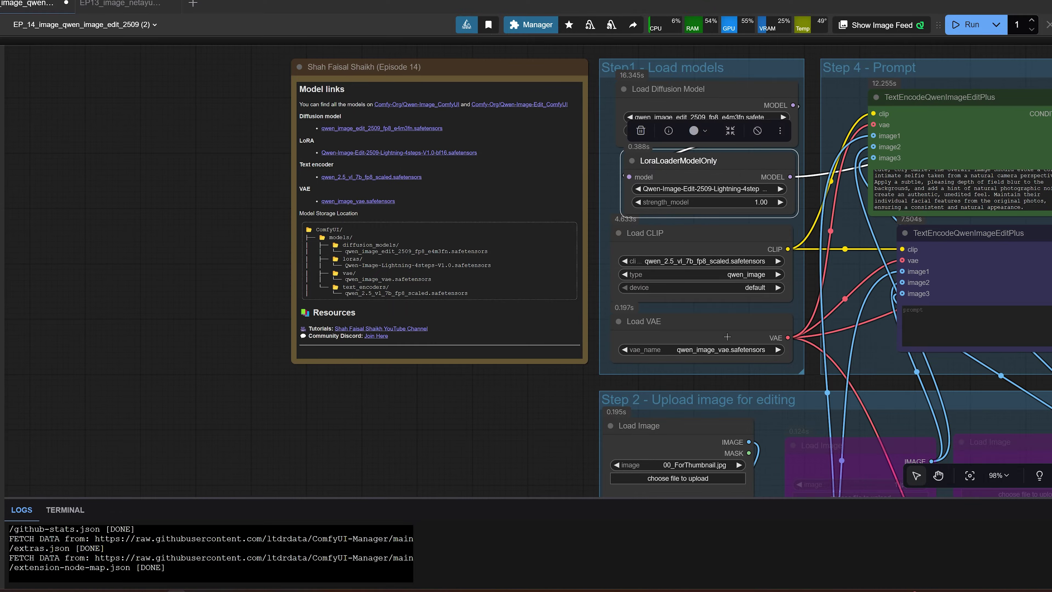
- Upload the 00_ForThumbnail photo from the 002_MyPhotos folder into the first Load Image node of Step 2
scroll(977, 490, "down", 2)
scroll(704, 373, "down", 5)
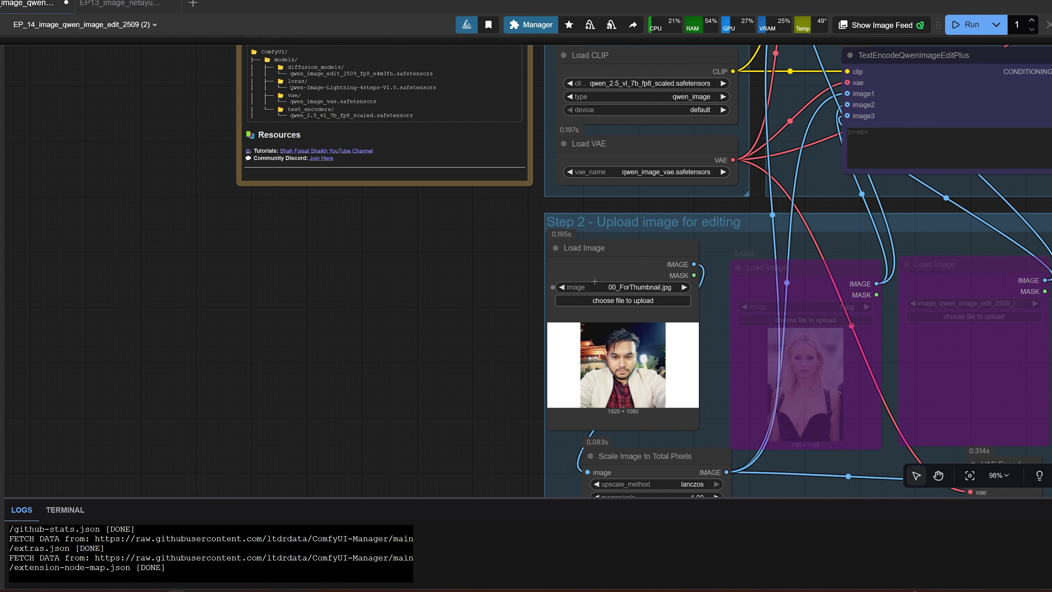
left_click(628, 251)
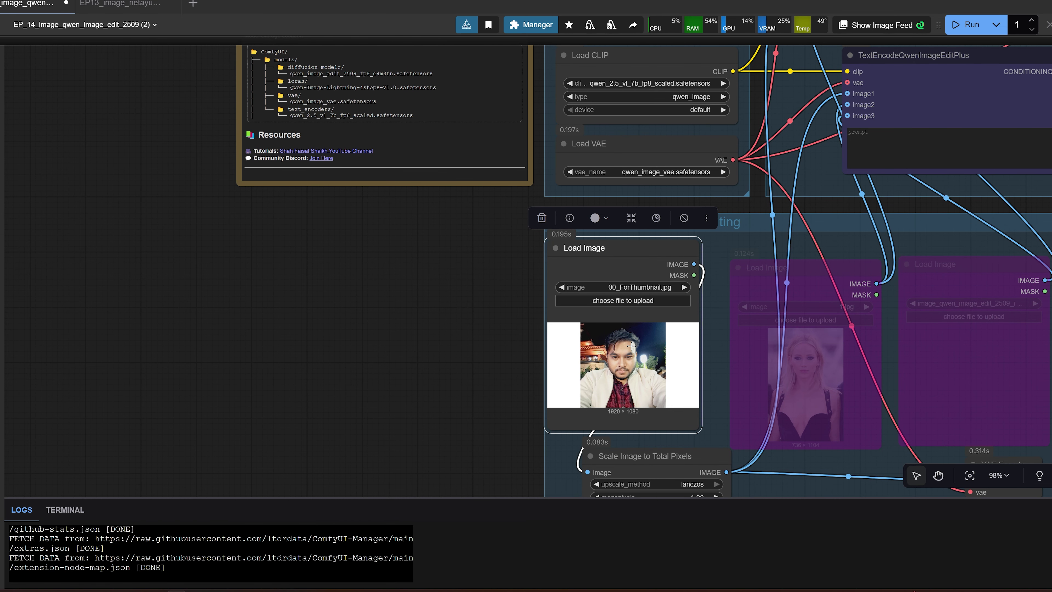
left_click(632, 300)
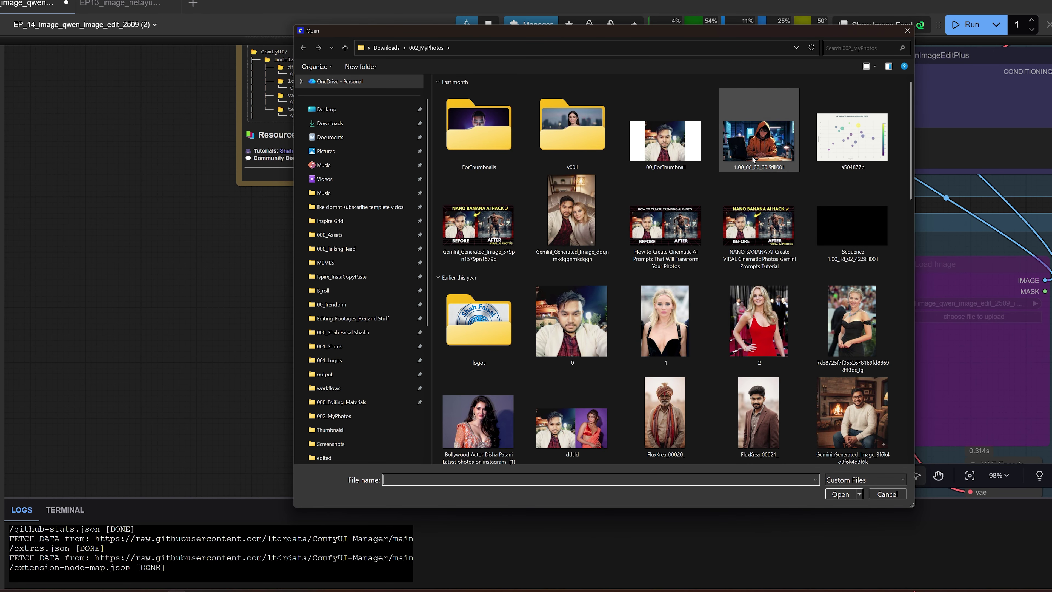
left_click(665, 141)
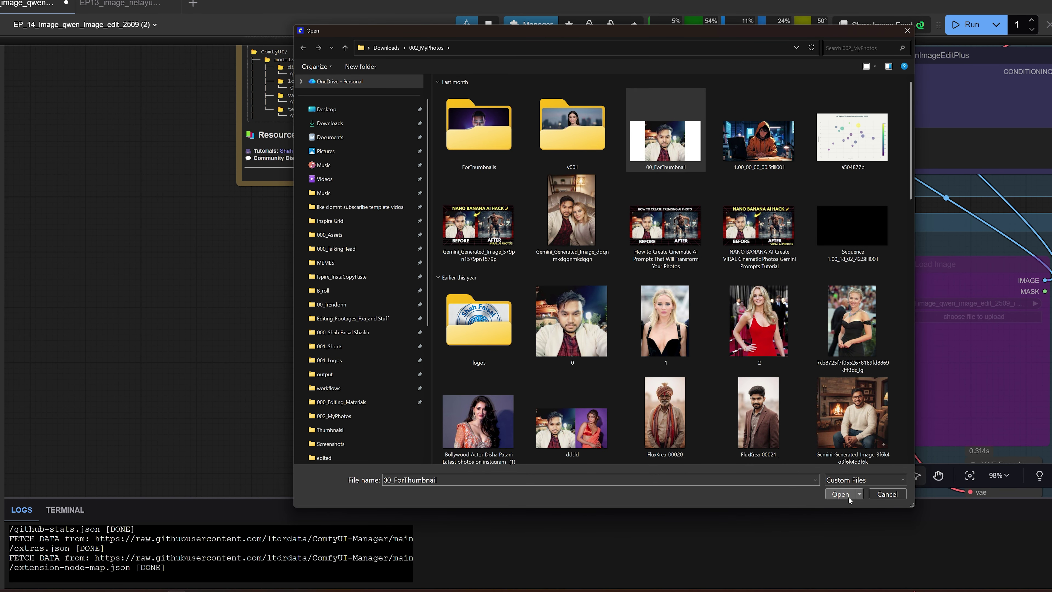
left_click(841, 494)
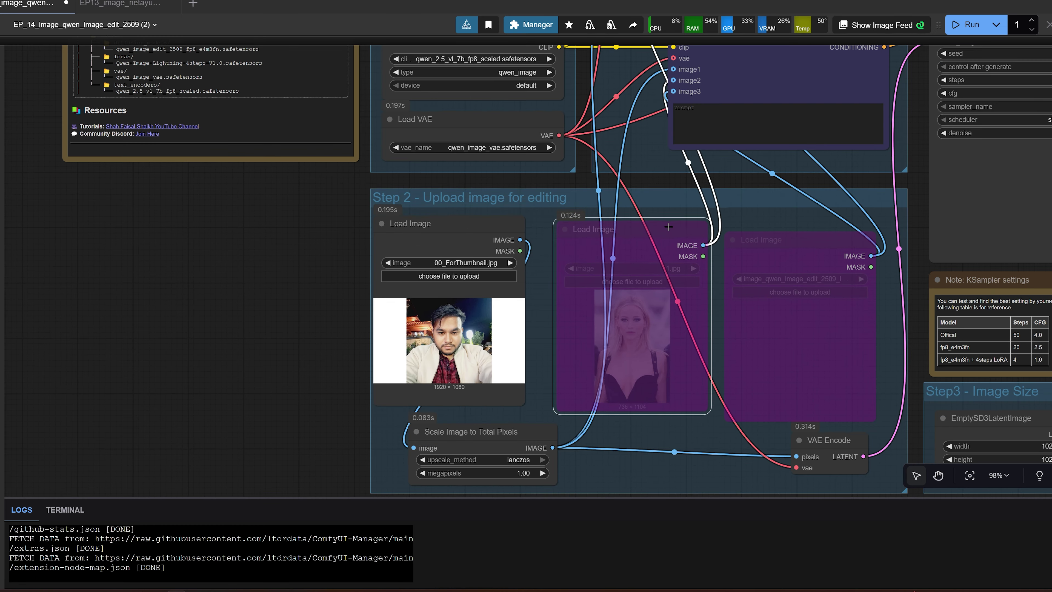
- Reposition the three Load Image nodes so they line up side by side within the Step 2 group
left_click_drag(668, 227, 662, 233)
left_click_drag(782, 243, 781, 240)
left_click_drag(462, 221, 477, 233)
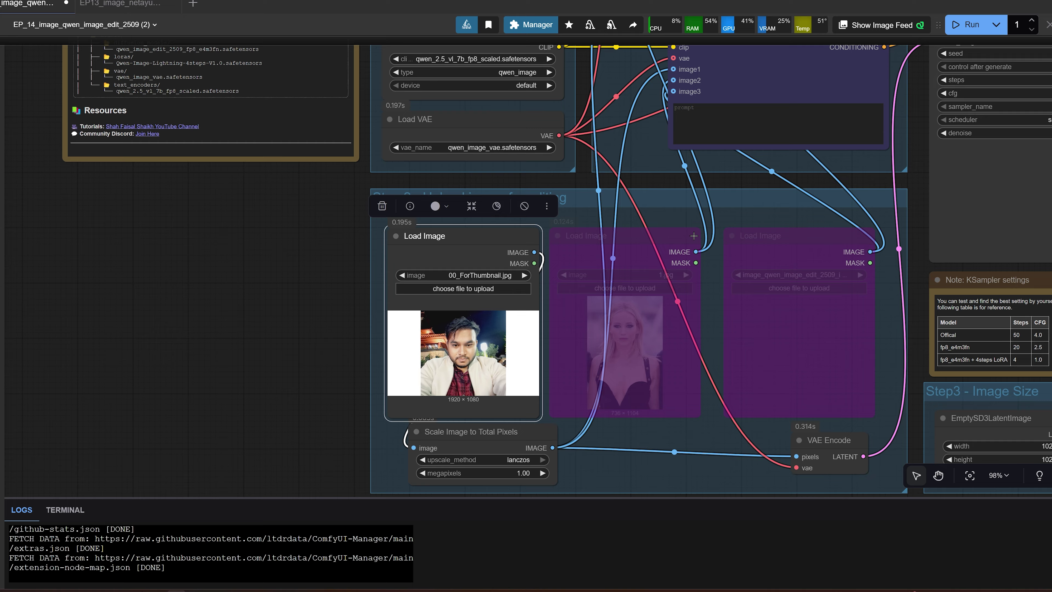
left_click_drag(711, 236, 754, 225)
left_click(710, 226)
left_click(838, 226)
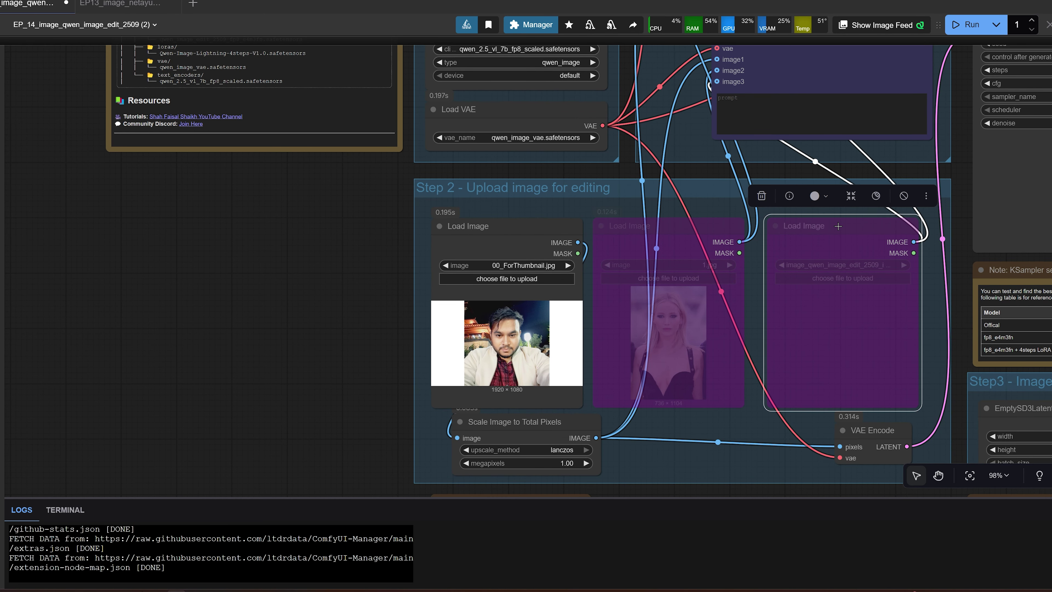
- Open the empty prompt of the lower, purple TextEncodeQwenImageEditPlus node in Step 4 for editing
scroll(837, 226, "up", 5)
scroll(837, 226, "right", 3)
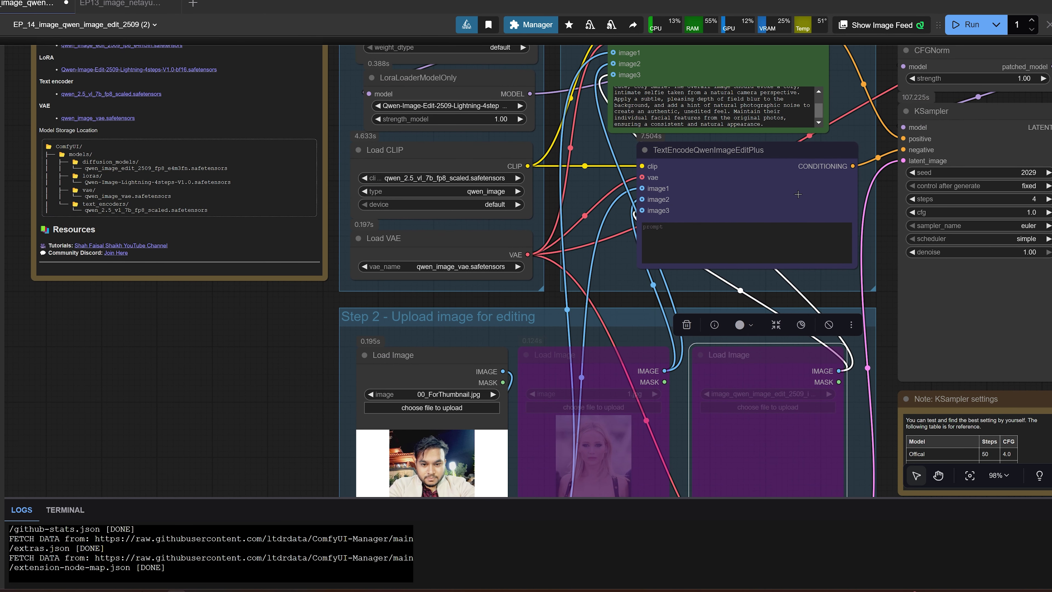
scroll(798, 194, "up", 6)
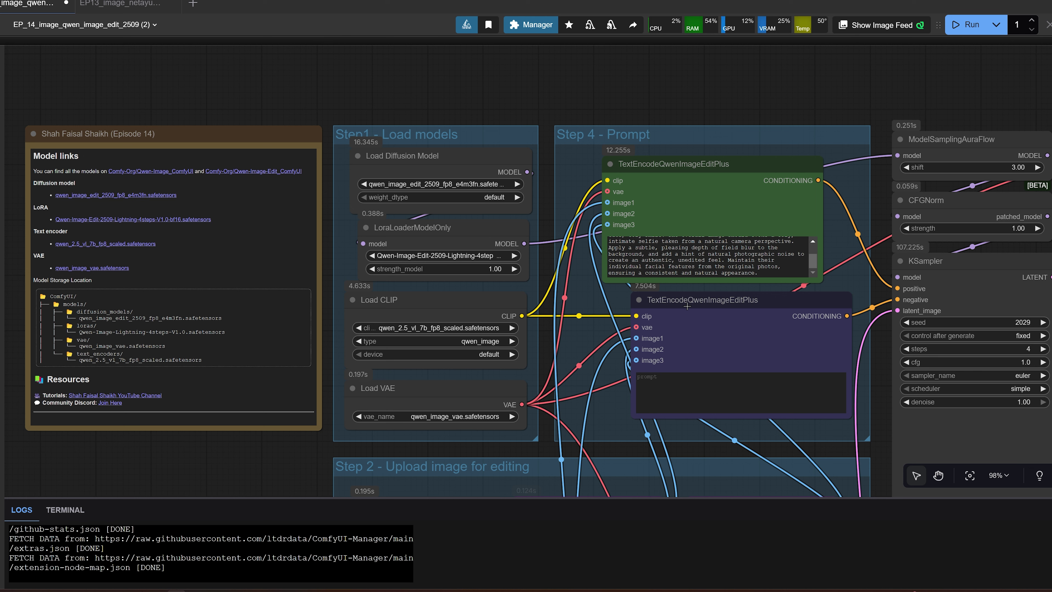
left_click(732, 394)
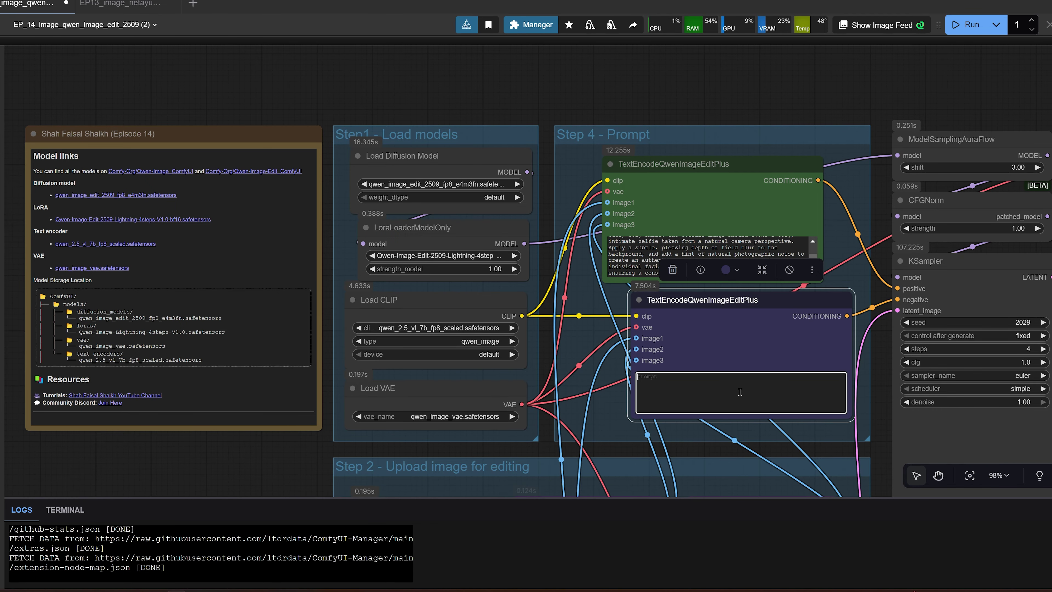
- Reposition the purple TextEncodeQwenImageEditPlus, KSampler, VAE Decode and Save Image nodes for a tidier workflow layout
left_click_drag(767, 303, 741, 306)
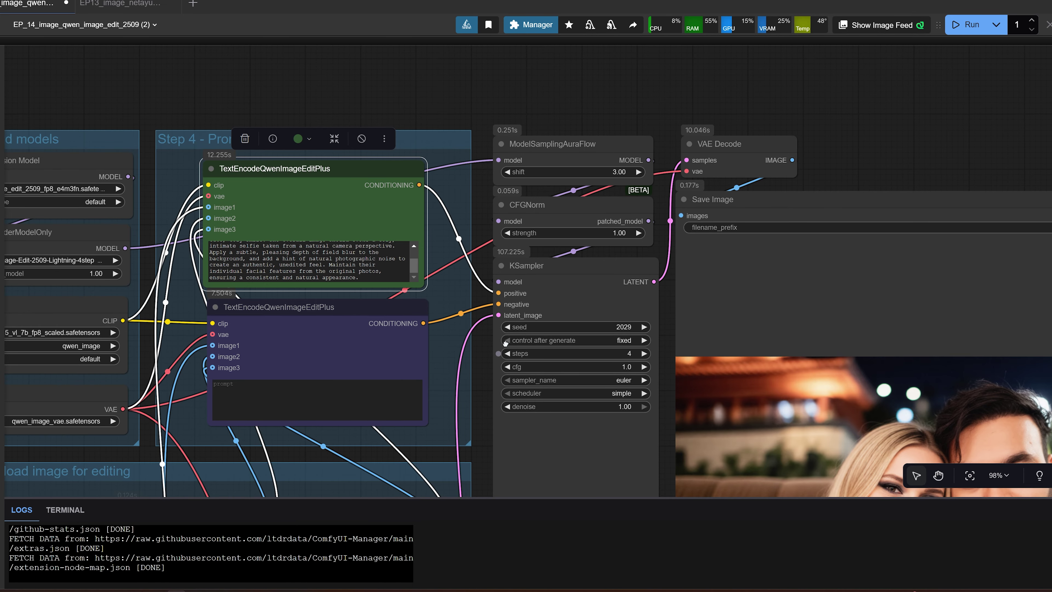
left_click_drag(505, 343, 476, 293)
left_click_drag(528, 222, 537, 222)
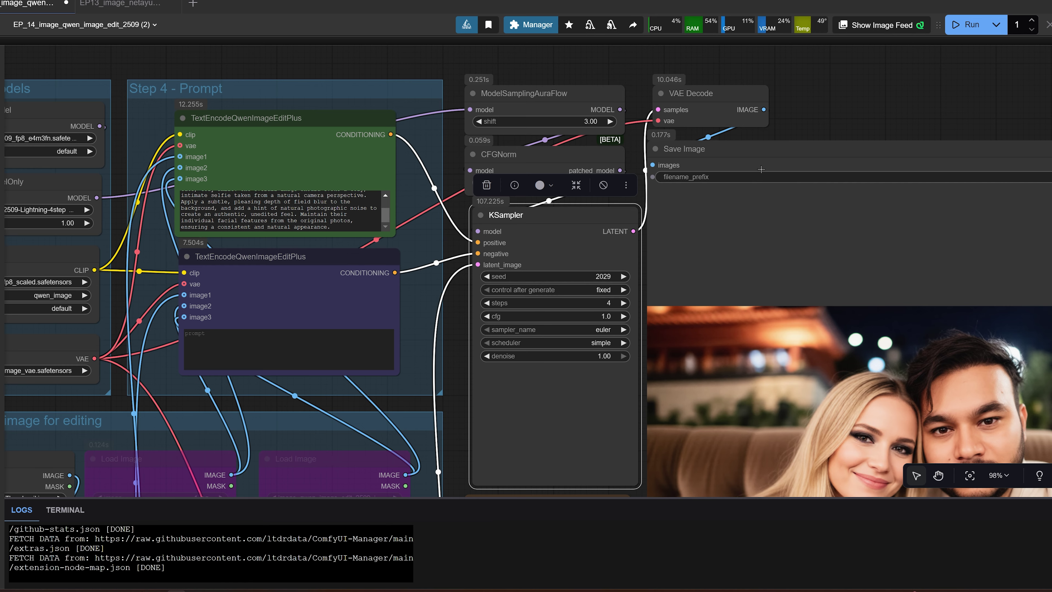
left_click_drag(710, 86, 718, 87)
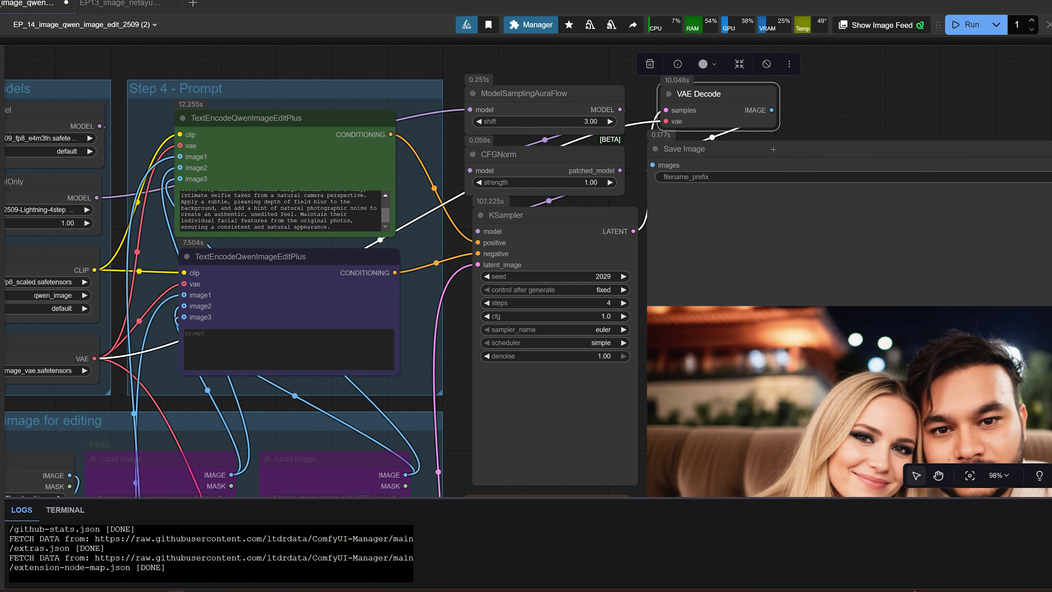
left_click_drag(775, 149, 821, 149)
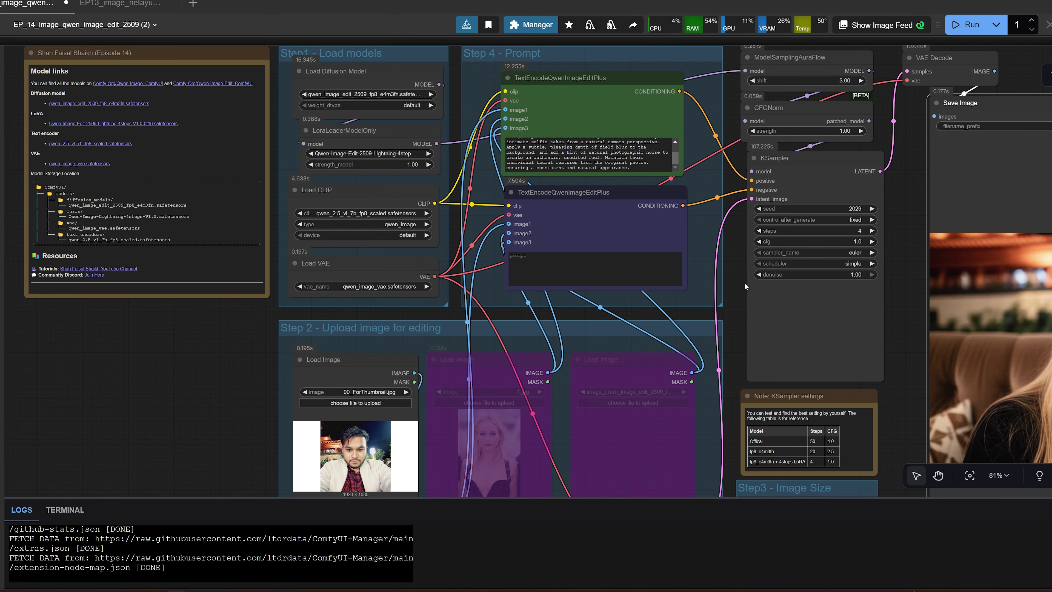
- Choose the 00_ForThumbnail photo from the 002_MyPhotos folder again for the first Load Image node of Step 2
left_click_drag(744, 283, 669, 231)
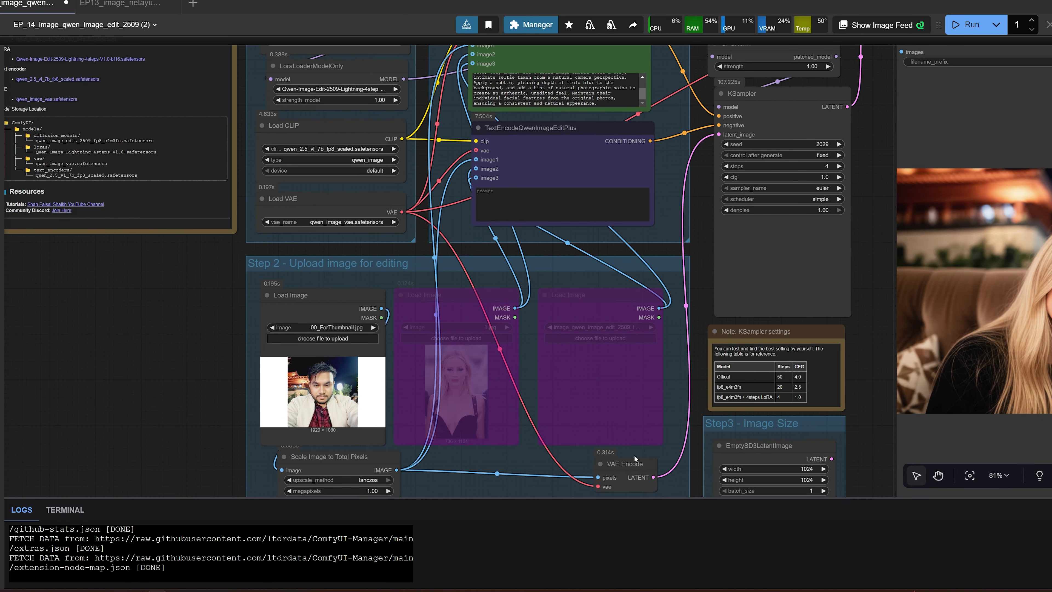
left_click_drag(607, 426, 689, 373)
left_click_drag(610, 326, 714, 391)
left_click_drag(631, 380, 757, 325)
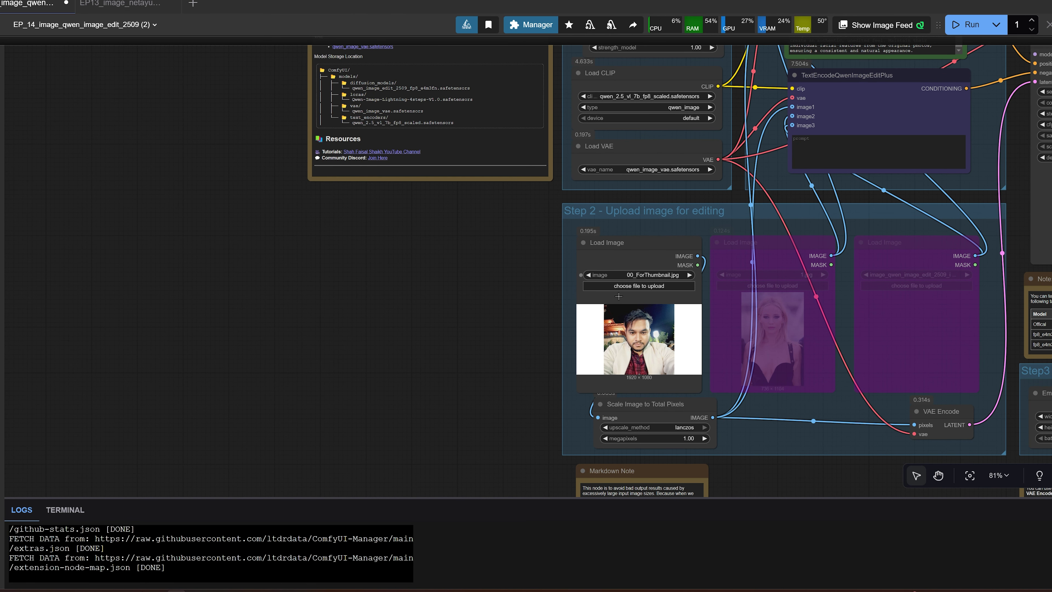
left_click(635, 287)
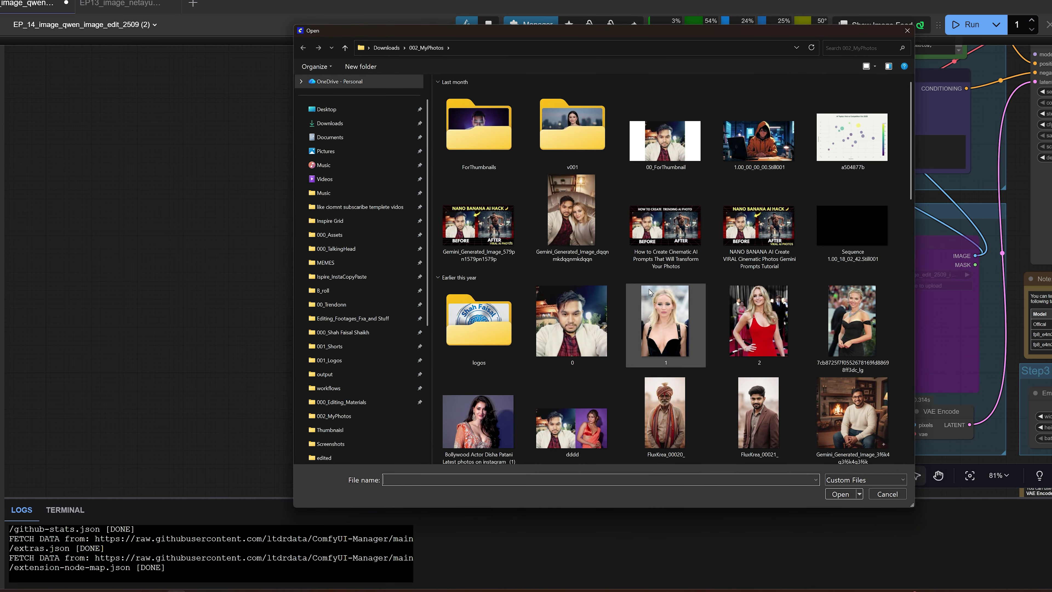
left_click(671, 126)
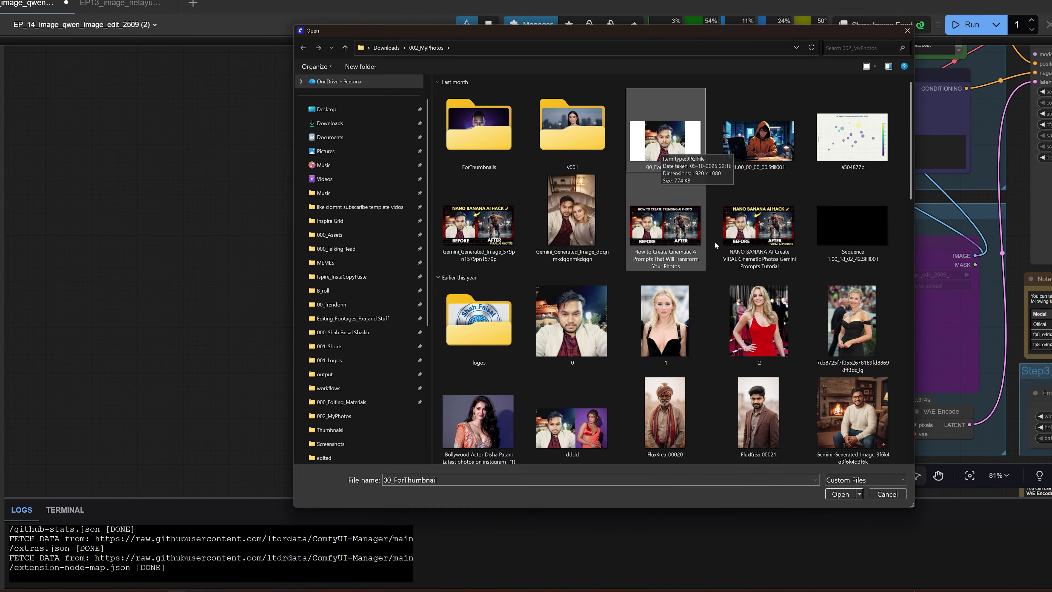
left_click(838, 495)
- Replace the green TextEncodeQwenImageEditPlus prompt with one changing the background to a bustling city street at night with neon lights, keeping the person's appearance
left_click_drag(895, 231, 723, 329)
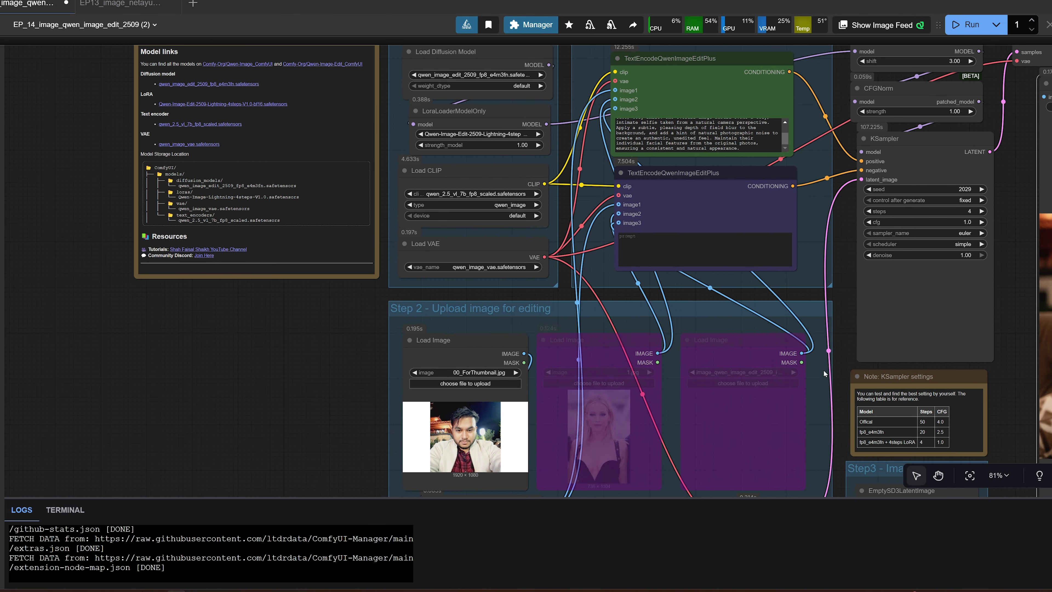
left_click_drag(792, 164, 753, 264)
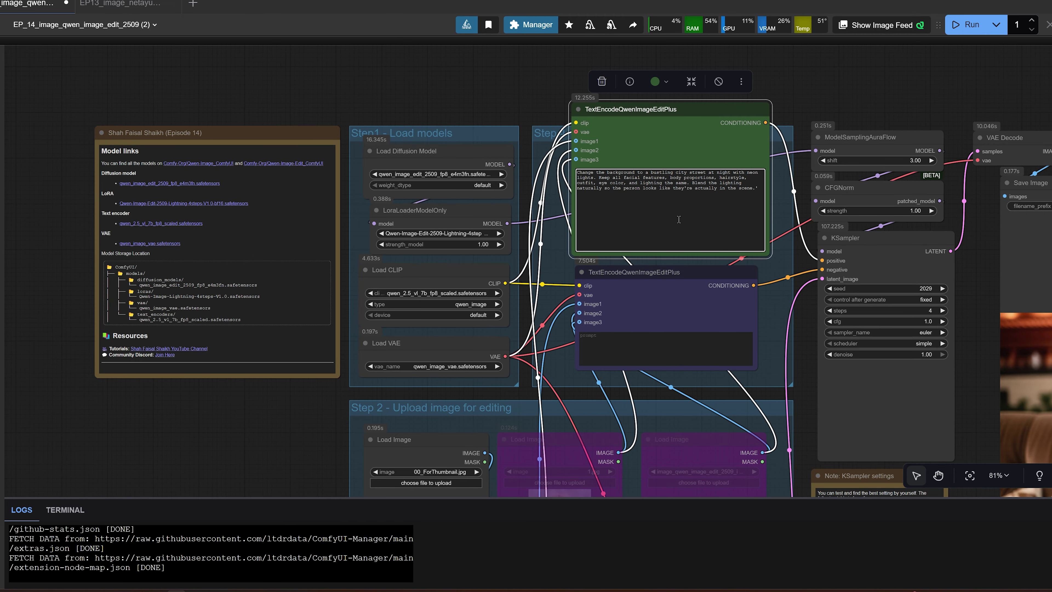
scroll(679, 221, "up", 5)
left_click_drag(747, 207, 681, 285)
scroll(681, 285, "up", 4)
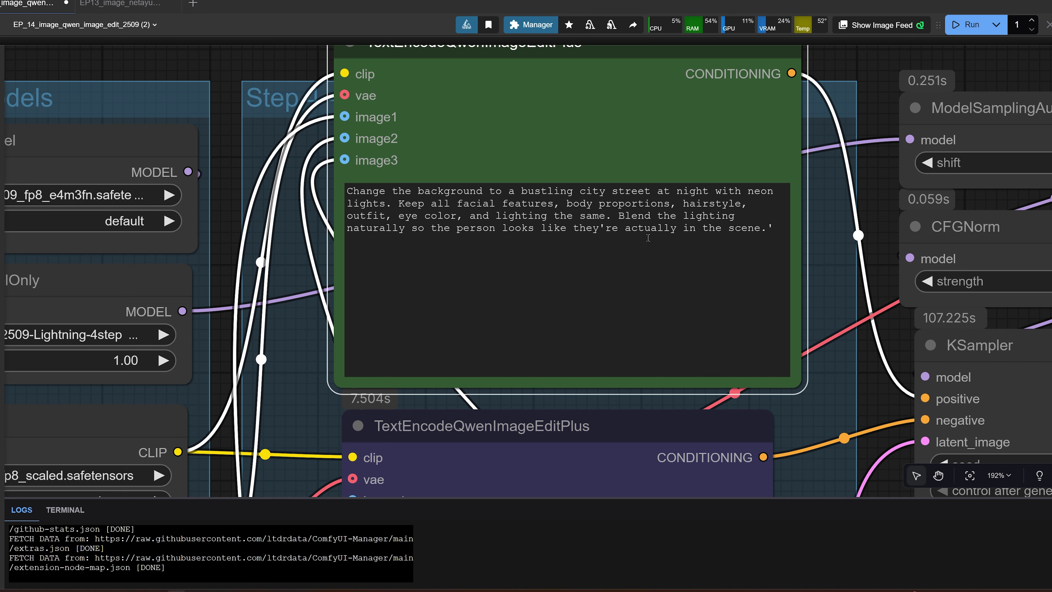
scroll(844, 330, "down", 5)
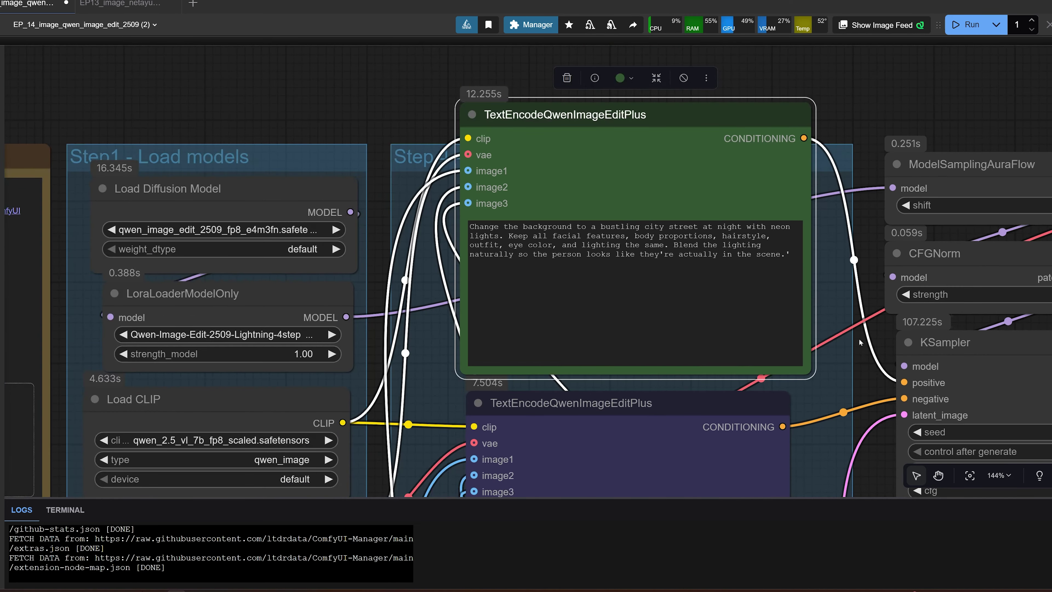
- Run the workflow to generate the photo with the neon city street background
left_click_drag(847, 336, 486, 127)
scroll(696, 187, "down", 1)
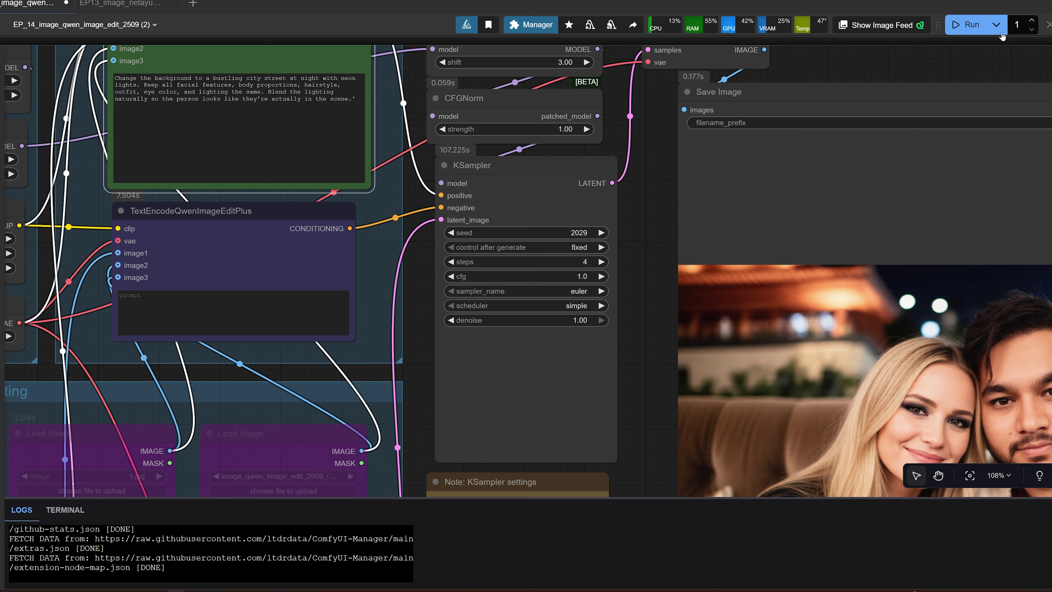
left_click_drag(857, 261, 873, 188)
scroll(873, 187, "down", 2)
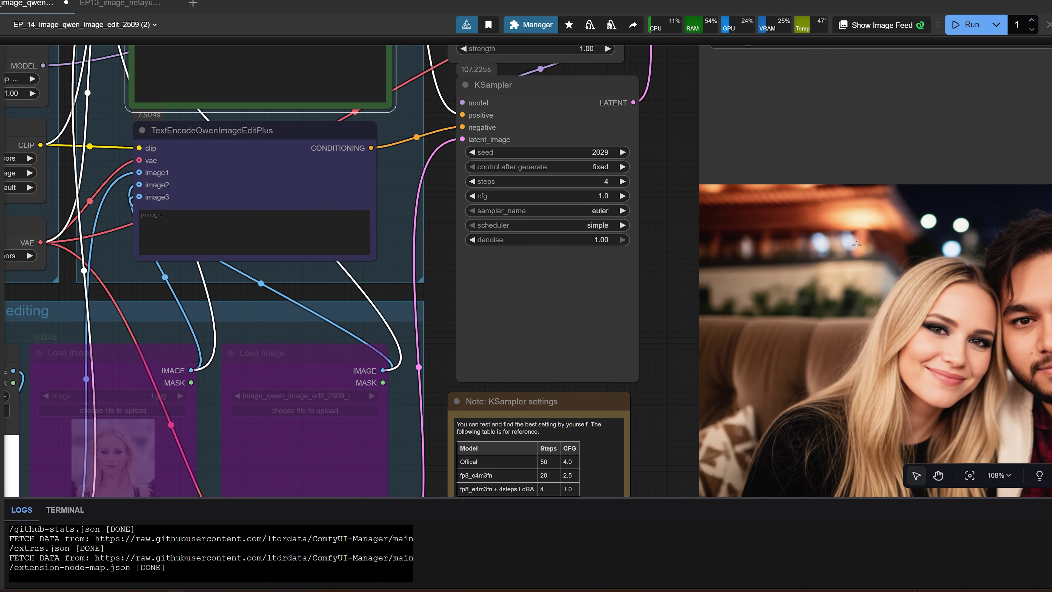
scroll(804, 241, "down", 2)
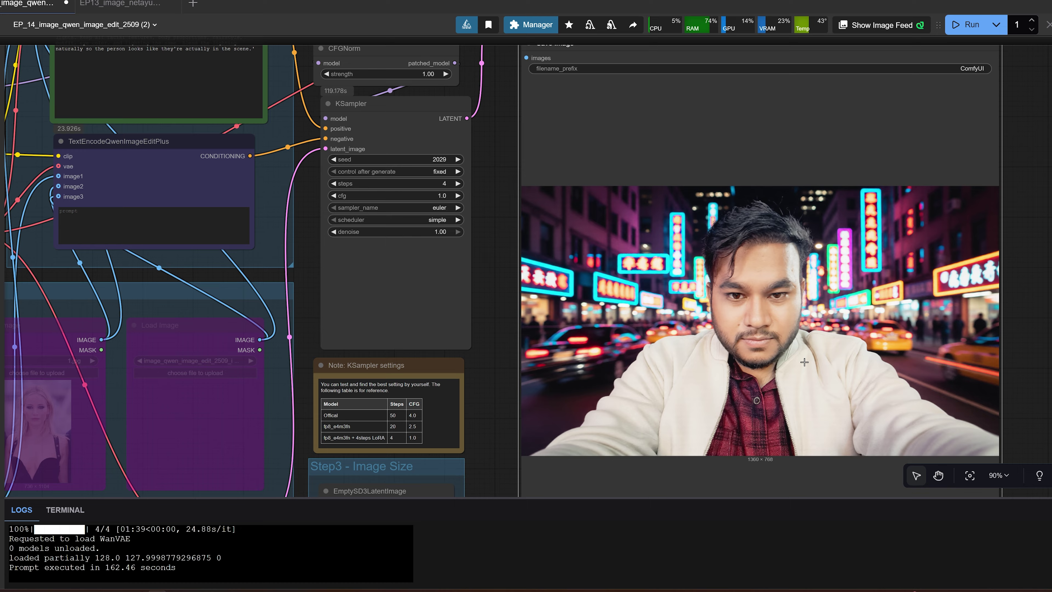
- Examine the face, jacket and street background of the generated image in the Save Image node
left_click_drag(759, 306, 811, 303)
scroll(811, 303, "up", 5)
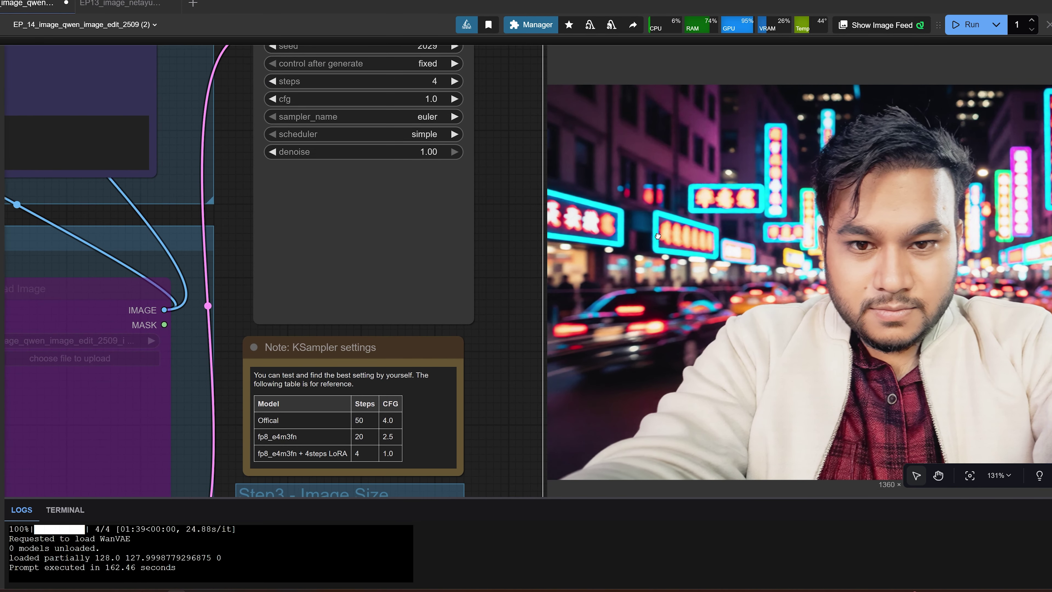
scroll(761, 198, "down", 5)
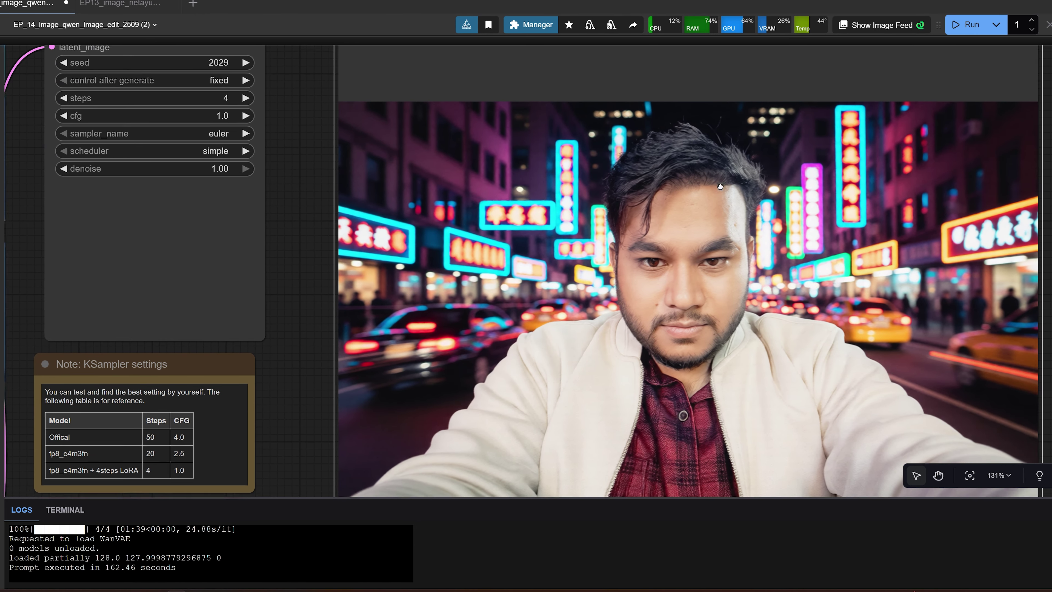
scroll(694, 249, "left", 5)
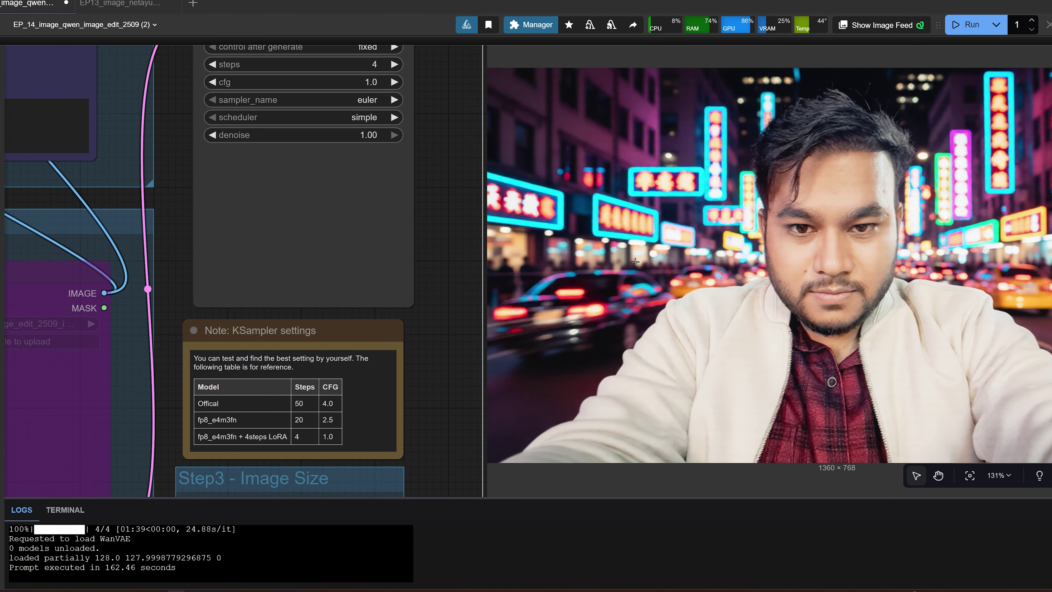
- Check the steps, cfg, sampler and scheduler settings in the KSampler node
left_click_drag(473, 309, 769, 465)
scroll(708, 266, "down", 3)
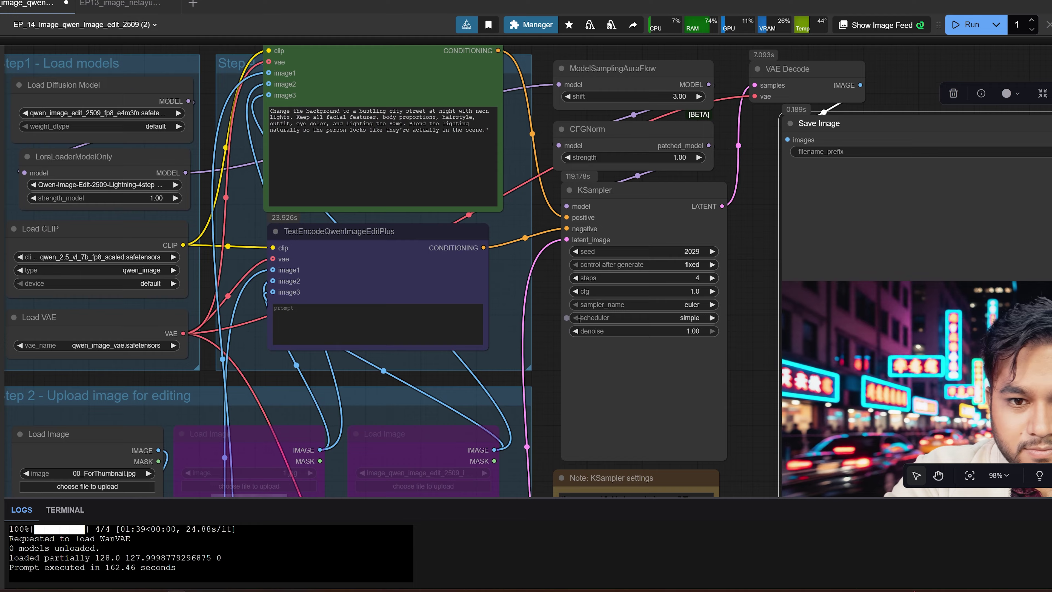
scroll(578, 315, "up", 6)
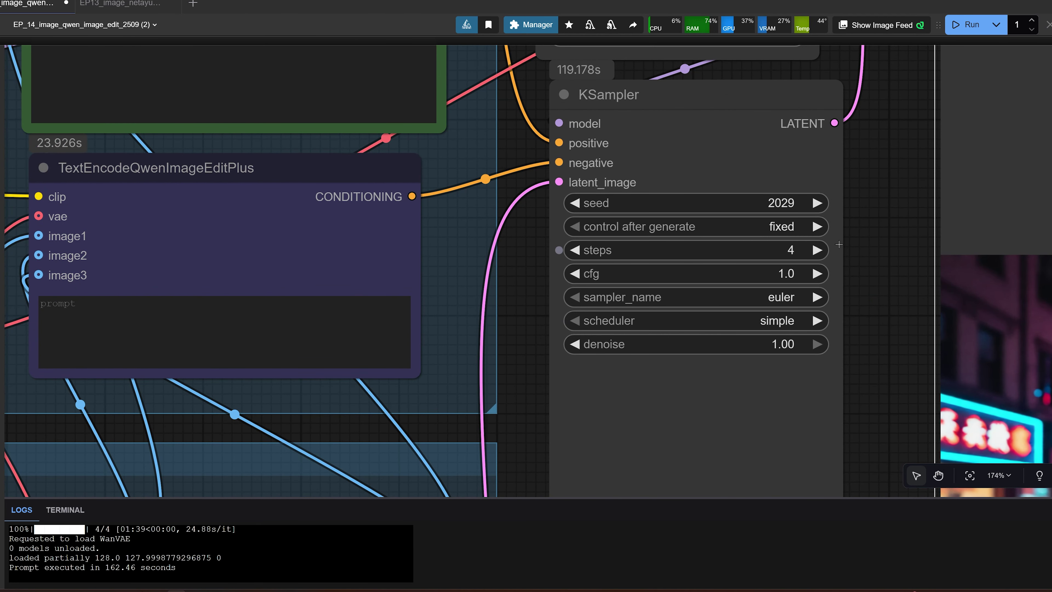
scroll(766, 240, "right", 5)
scroll(757, 299, "down", 3)
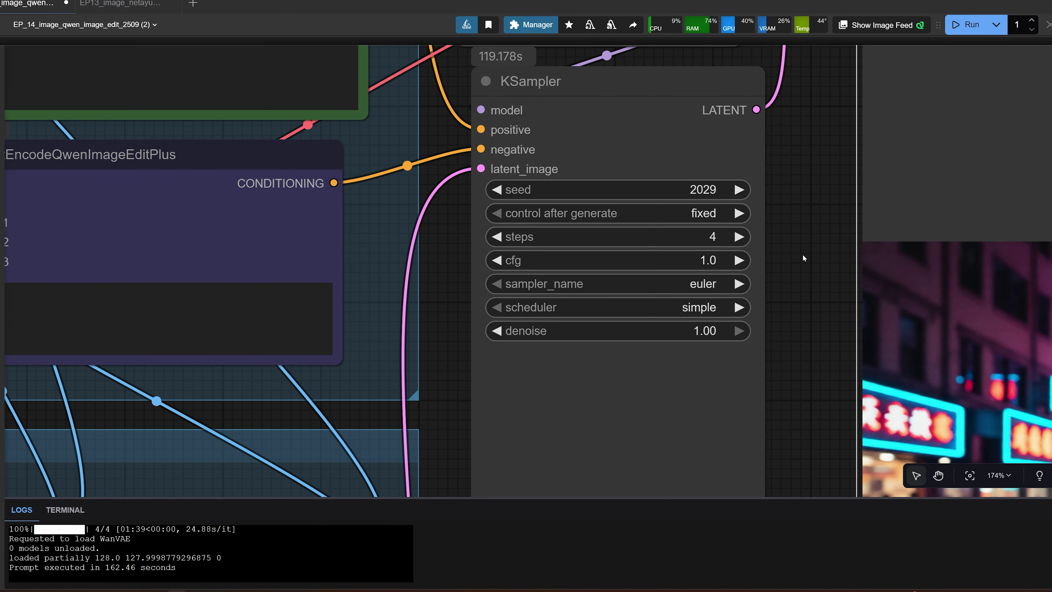
scroll(798, 279, "down", 3)
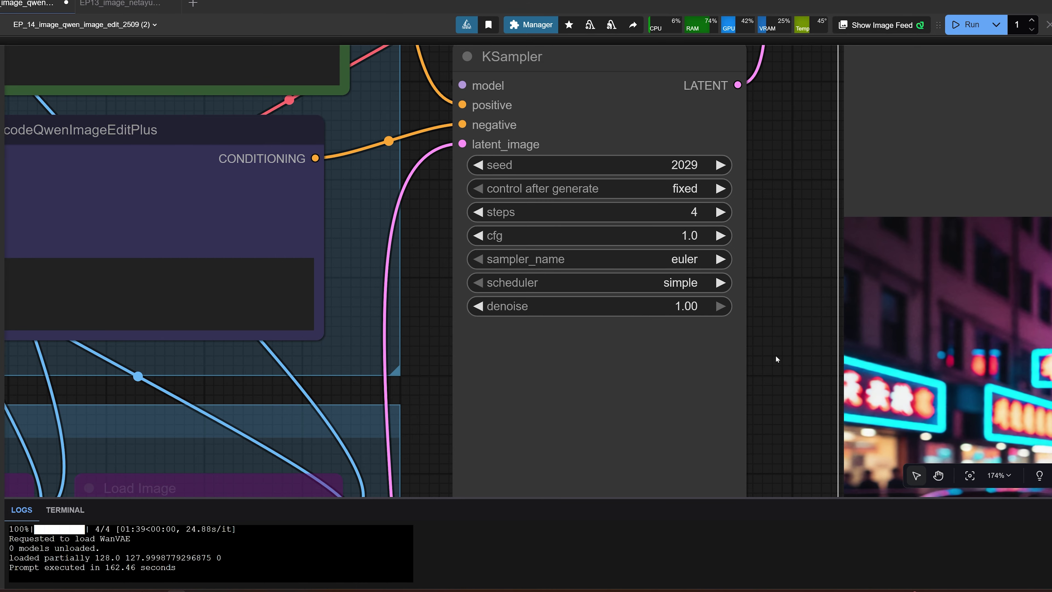
- Read the recommended steps and CFG for each model variant in the KSampler settings note
scroll(744, 187, "down", 10)
scroll(626, 315, "right", 5)
scroll(659, 284, "left", 3)
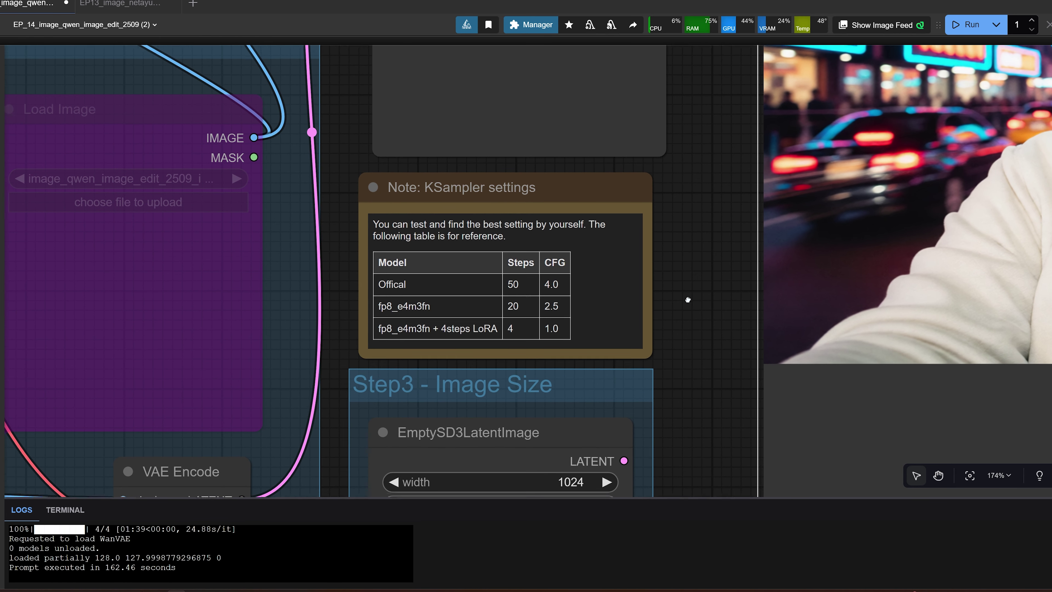
scroll(687, 298, "up", 2)
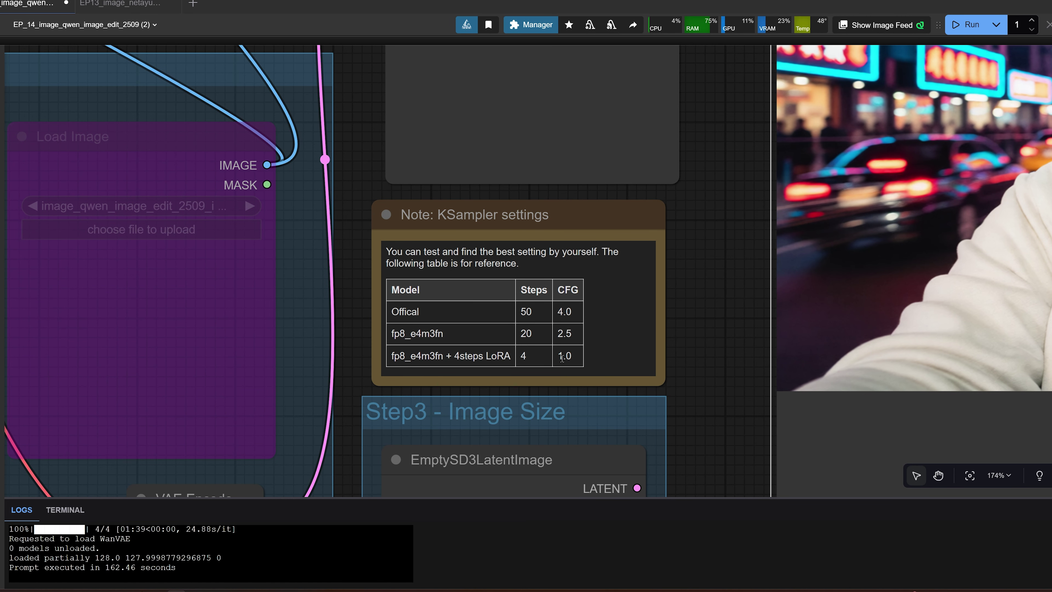
scroll(766, 331, "up", 2)
scroll(767, 330, "right", 1)
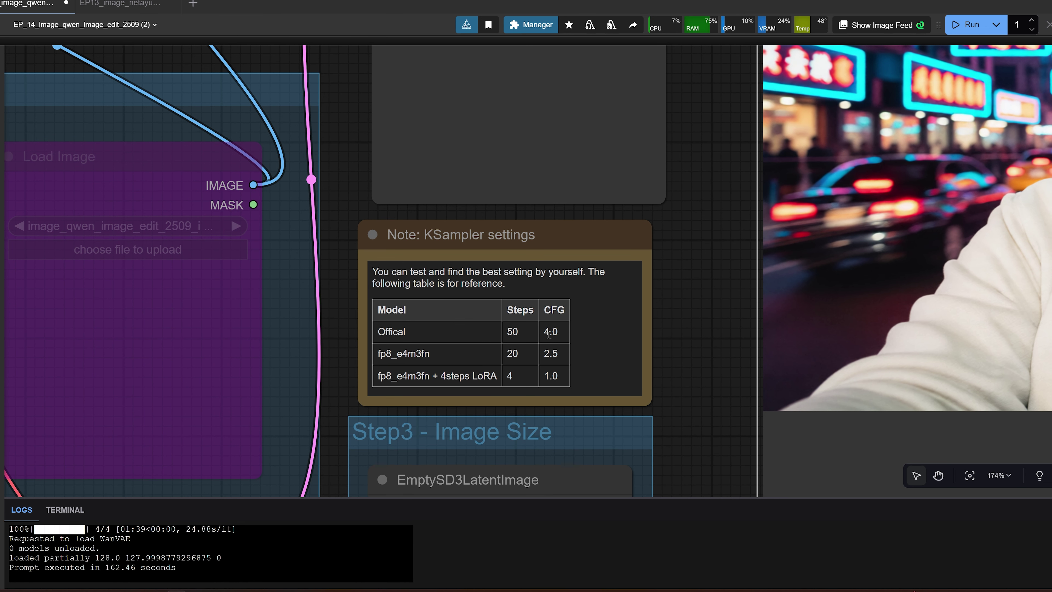
scroll(691, 330, "down", 3)
scroll(691, 330, "right", 3)
scroll(691, 330, "up", 1)
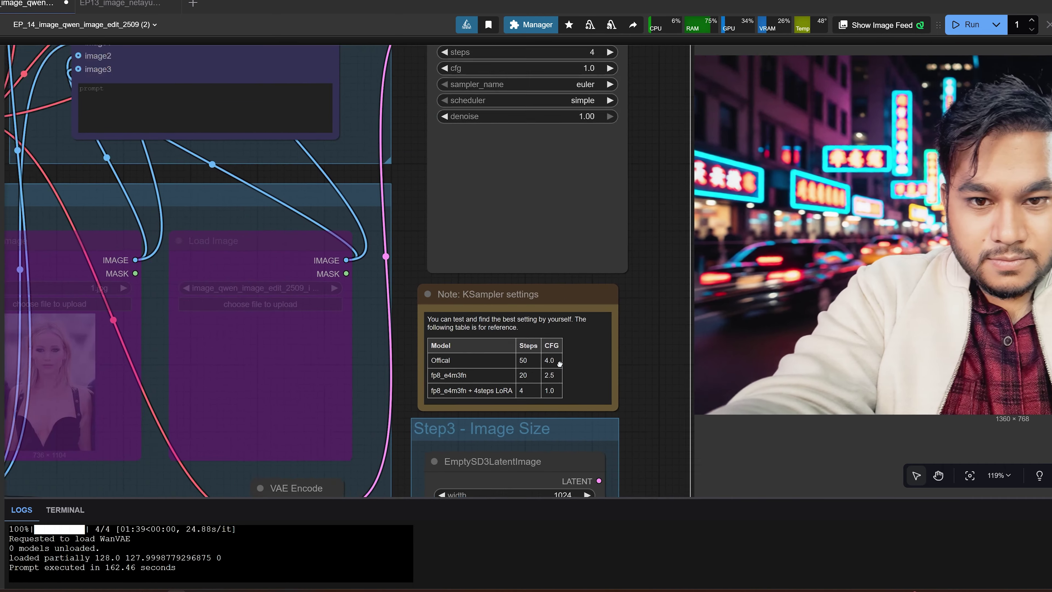
scroll(571, 350, "down", 2)
scroll(556, 349, "left", 2)
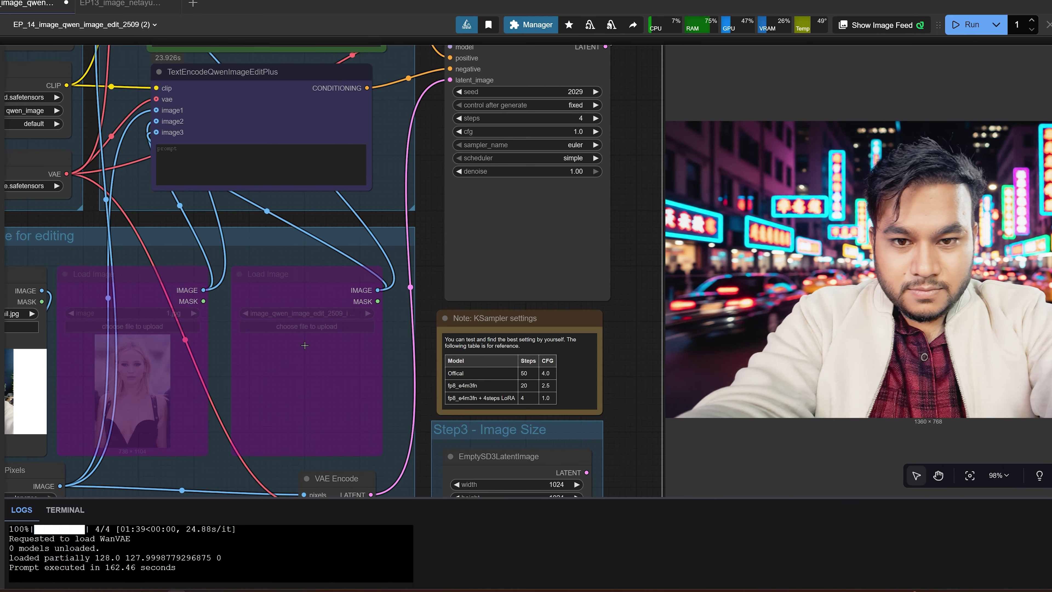
- Highlight the workflow's execution time in the log output
left_click_drag(304, 345, 522, 318)
left_click_drag(825, 309, 734, 295)
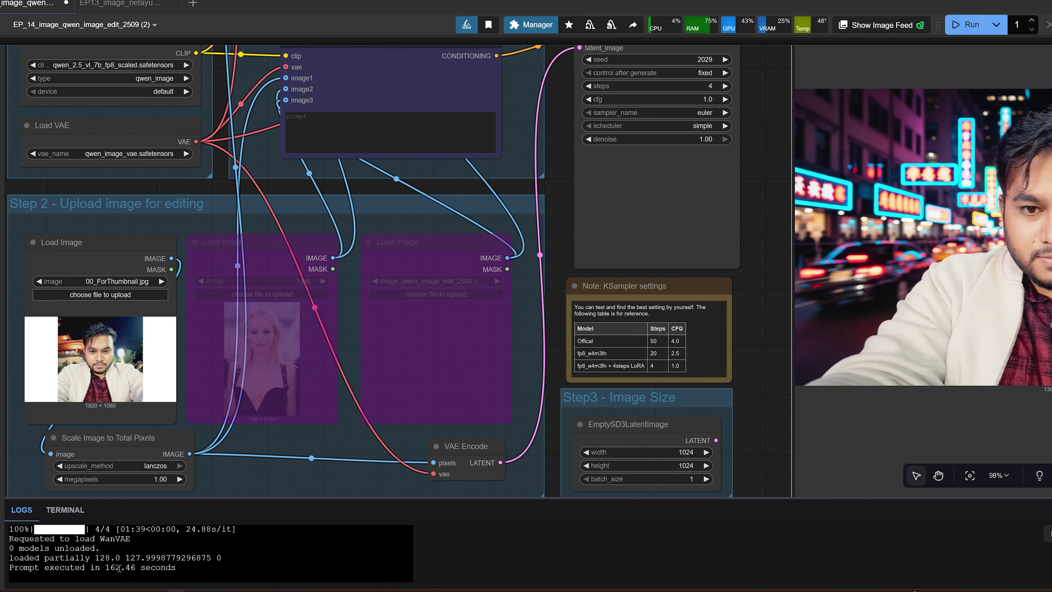
left_click_drag(106, 568, 284, 568)
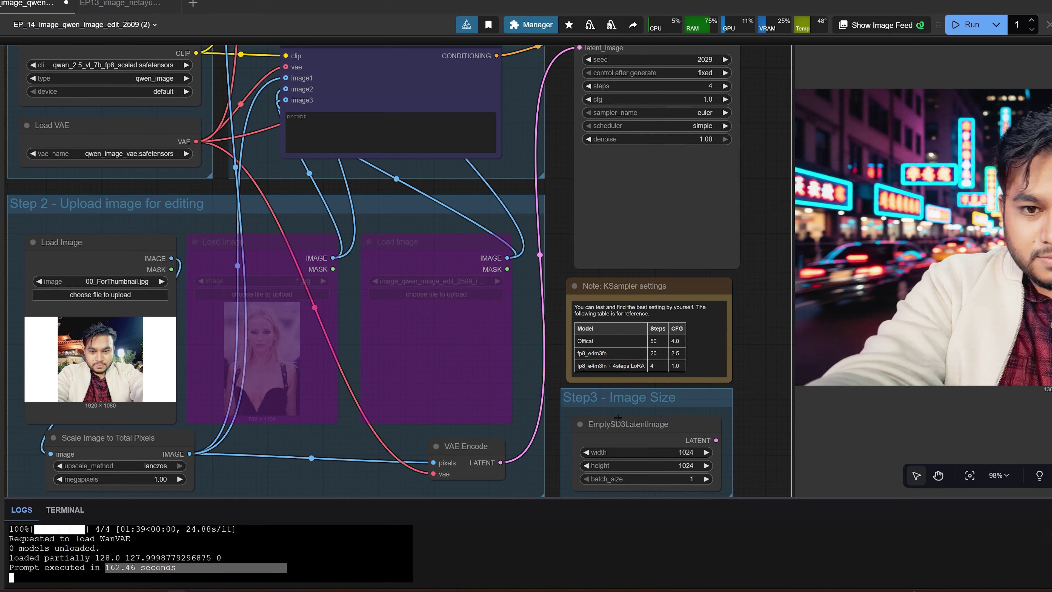
- Replace the green node's prompt with one changing the outfit to a modern black leather jacket and blue jeans, and remove its enclosing quotation marks
left_click_drag(757, 305, 738, 394)
left_click_drag(315, 344, 625, 277)
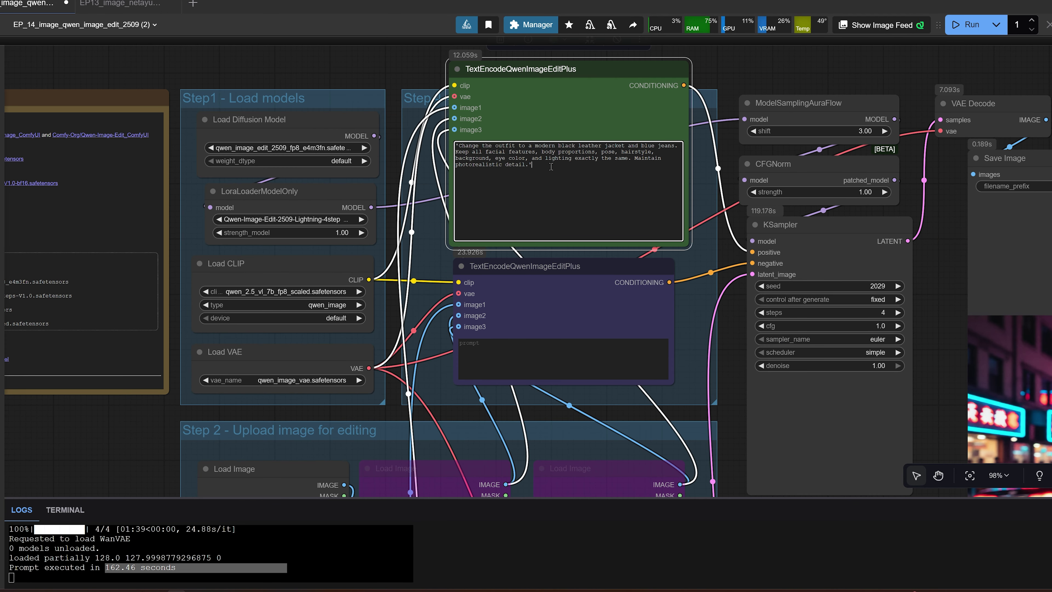
scroll(551, 167, "up", 4)
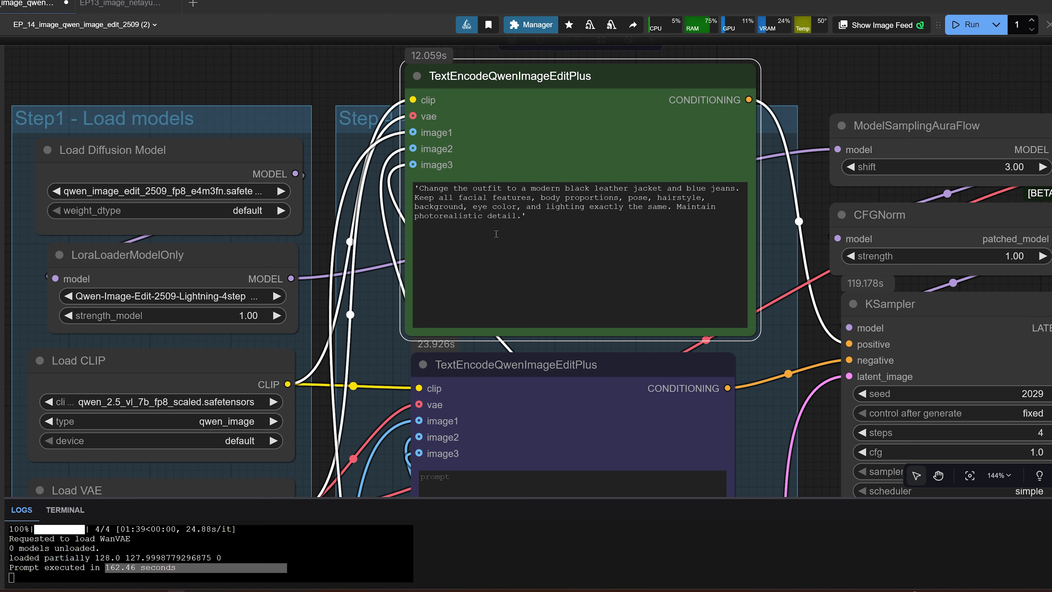
left_click(537, 219)
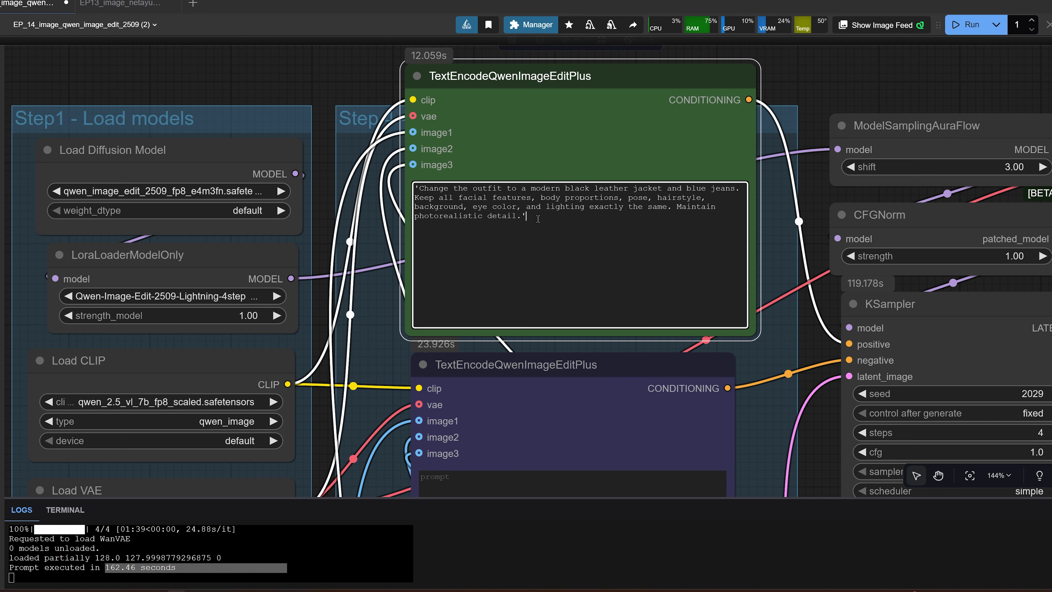
left_click(419, 188)
key("BackSpace")
- Run the workflow again to generate the photo with the black leather jacket outfit
left_click_drag(833, 284, 456, 163)
scroll(793, 322, "down", 4)
left_click_drag(758, 324, 501, 229)
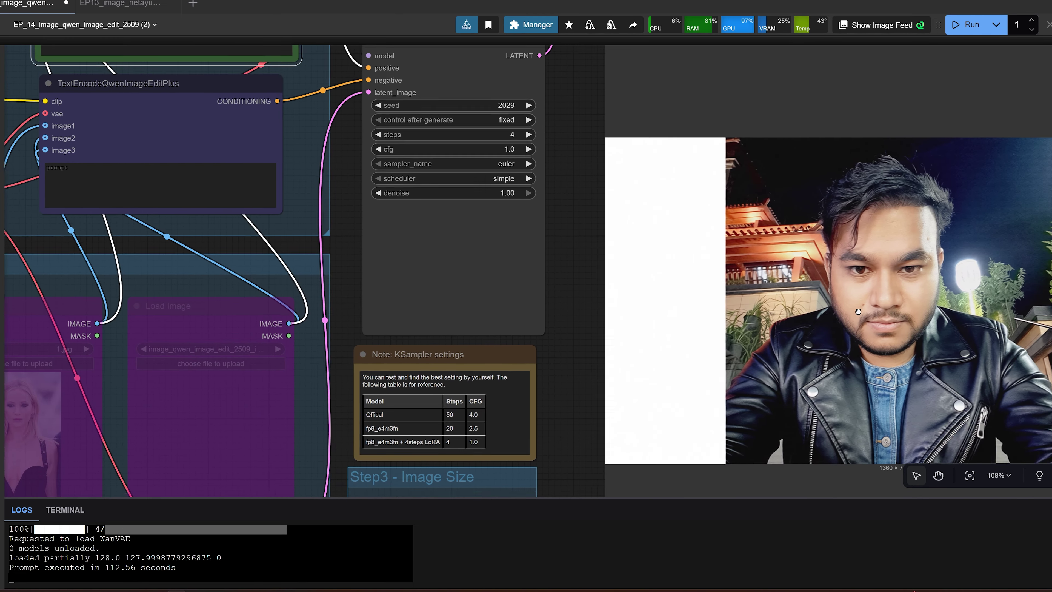
- Examine the face, outfit and background of the newly generated leather jacket image
left_click_drag(858, 312, 708, 248)
left_click_drag(821, 313, 847, 309)
scroll(722, 279, "down", 1)
scroll(722, 278, "down", 1)
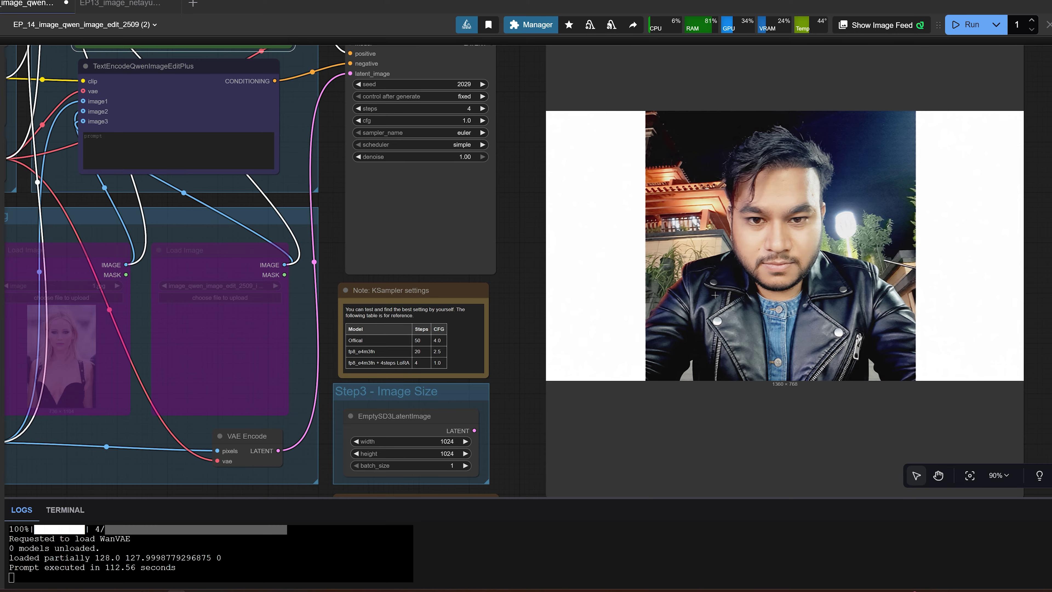
- Set the KSampler seed to 2030
left_click_drag(899, 242, 952, 311)
left_click_drag(584, 169, 679, 268)
scroll(655, 250, "up", 2)
scroll(654, 250, "up", 1)
left_click(624, 232)
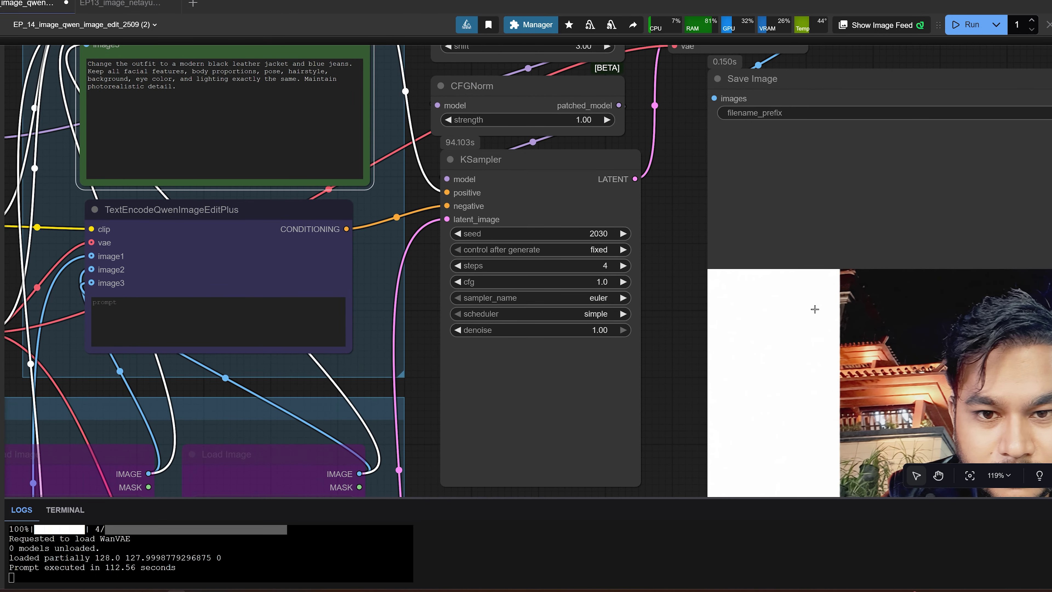
- Examine the face, leather jacket, background and side areas of the outfit-change result in the Save Image node
left_click_drag(860, 299, 676, 188)
left_click_drag(936, 339, 813, 268)
scroll(898, 270, "down", 2)
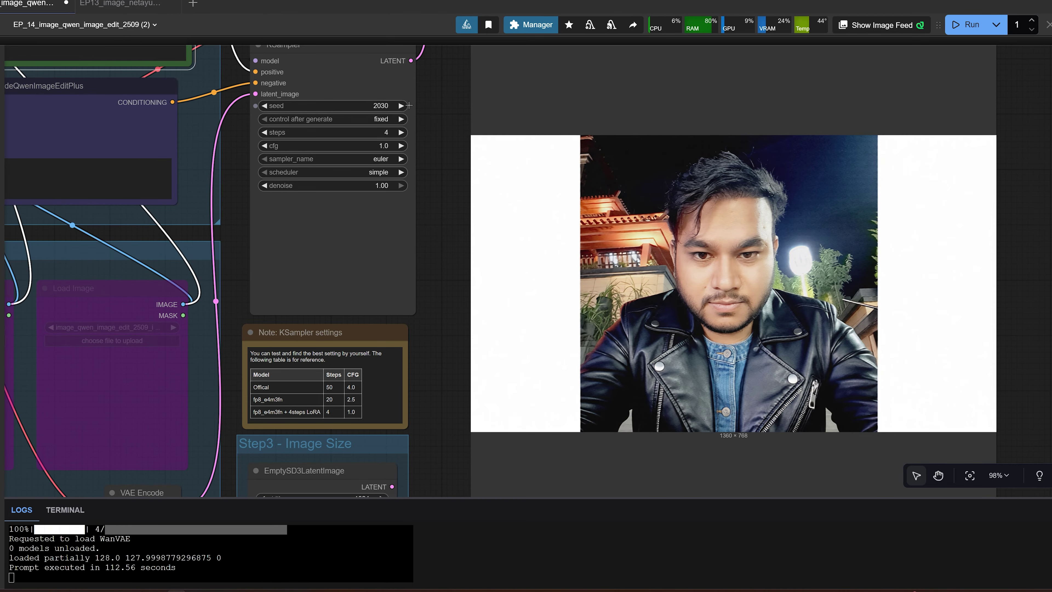
left_click_drag(747, 270, 642, 231)
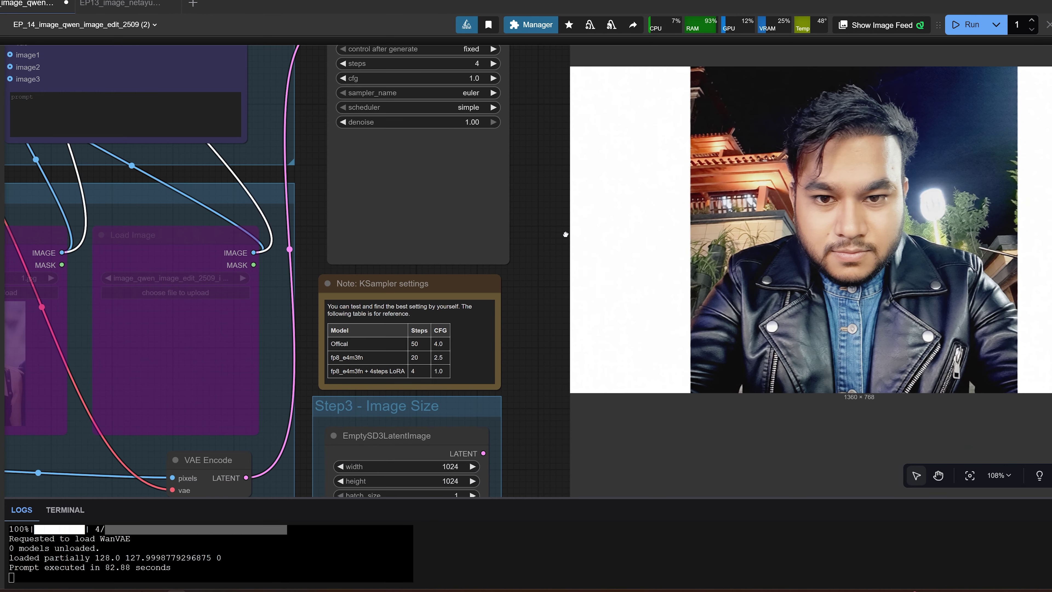
left_click_drag(565, 235, 338, 239)
scroll(607, 250, "up", 5)
left_click_drag(718, 230, 650, 333)
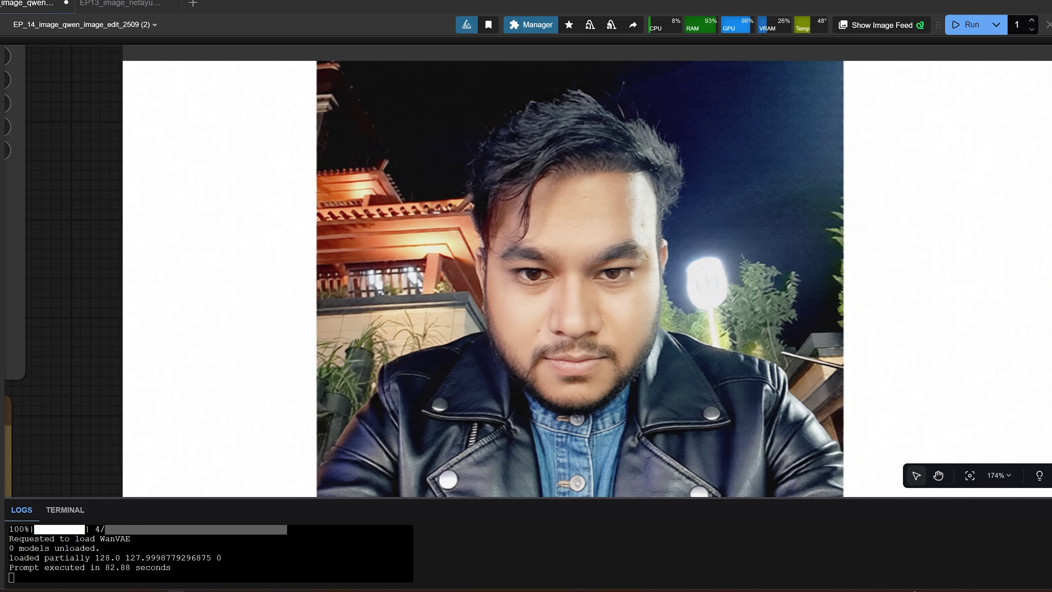
scroll(728, 318, "down", 3)
left_click_drag(729, 314, 607, 229)
scroll(611, 230, "down", 1)
scroll(731, 271, "down", 3)
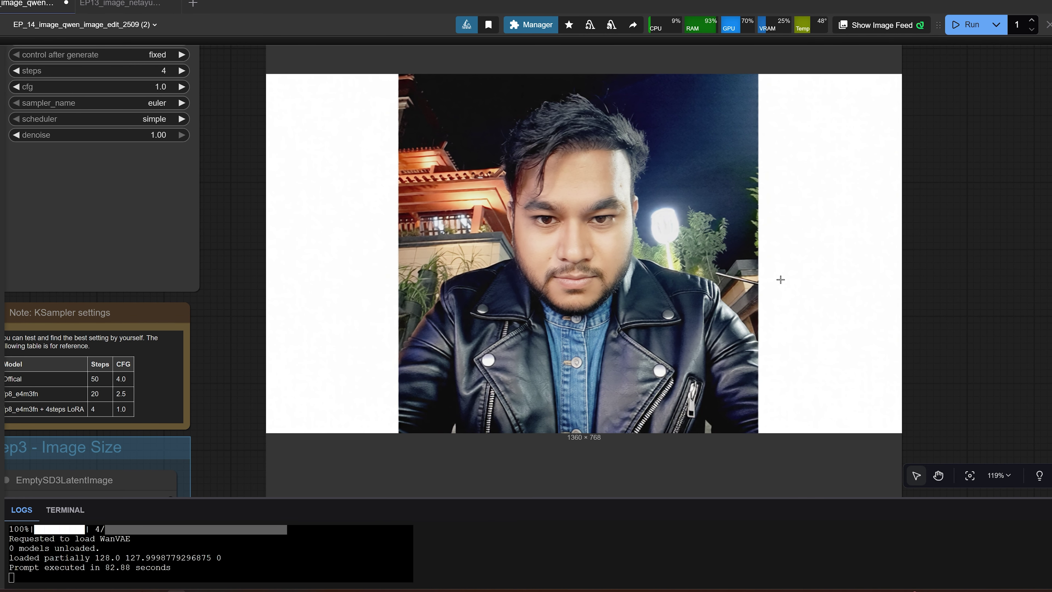
left_click_drag(708, 319, 668, 227)
left_click_drag(429, 201, 617, 278)
left_click_drag(6, 324, 216, 244)
scroll(548, 192, "up", 4)
left_click_drag(952, 167, 630, 267)
left_click_drag(516, 222, 536, 224)
scroll(536, 224, "left", 5)
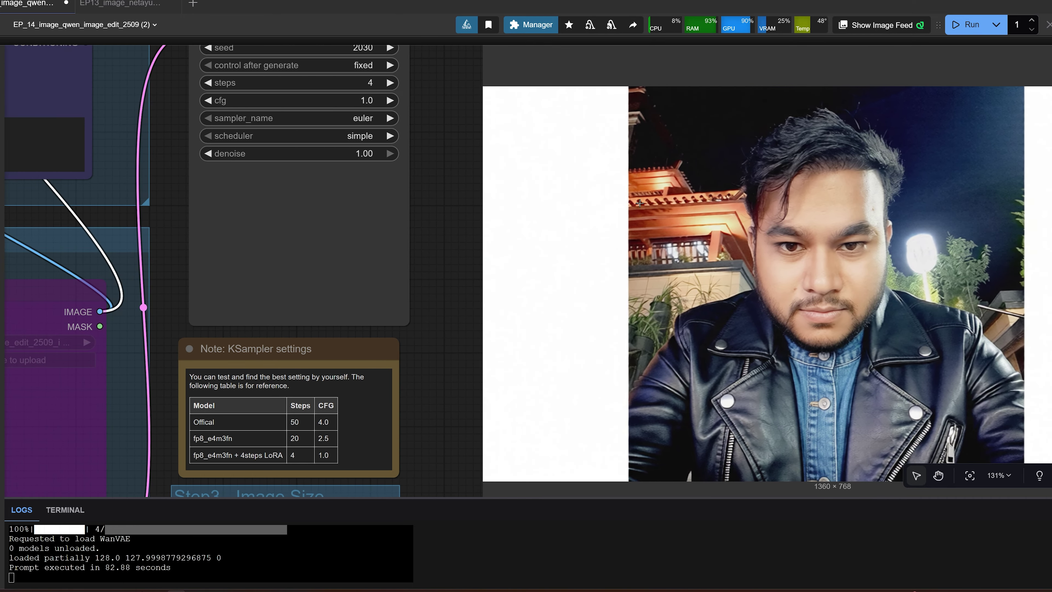
scroll(696, 271, "right", 10)
scroll(704, 286, "left", 20)
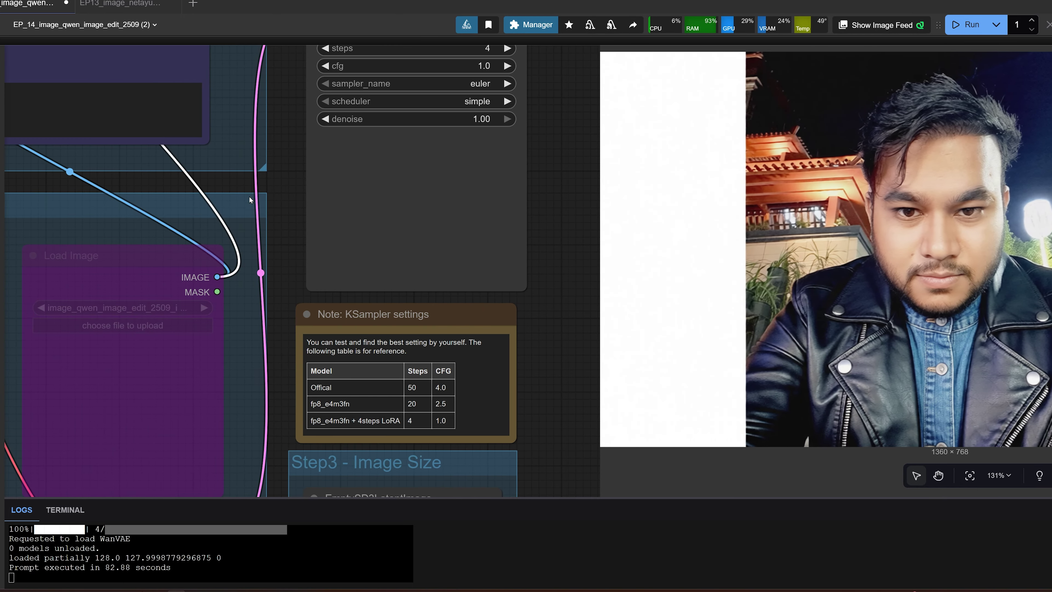
- Undo the edits to the green node's prompt that asked to expand the background, restoring the original leather jacket wording
scroll(414, 83, "up", 5)
left_click_drag(414, 83, 509, 300)
left_click_drag(471, 176, 439, 235)
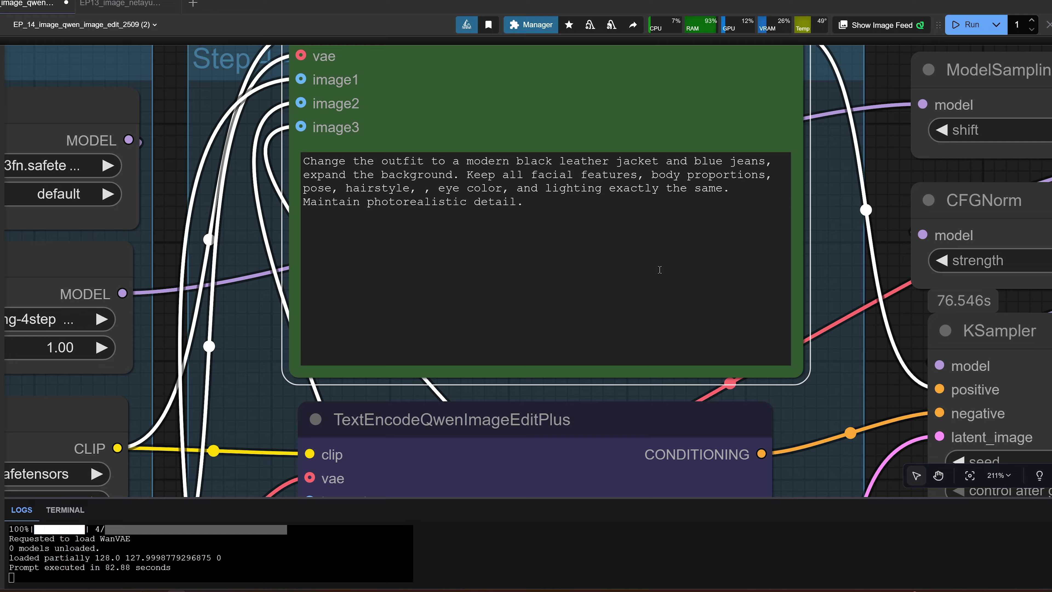
left_click_drag(843, 297, 221, 134)
scroll(220, 135, "down", 1)
scroll(597, 255, "down", 4)
key("ctrl+z")
key("ctrl+z")
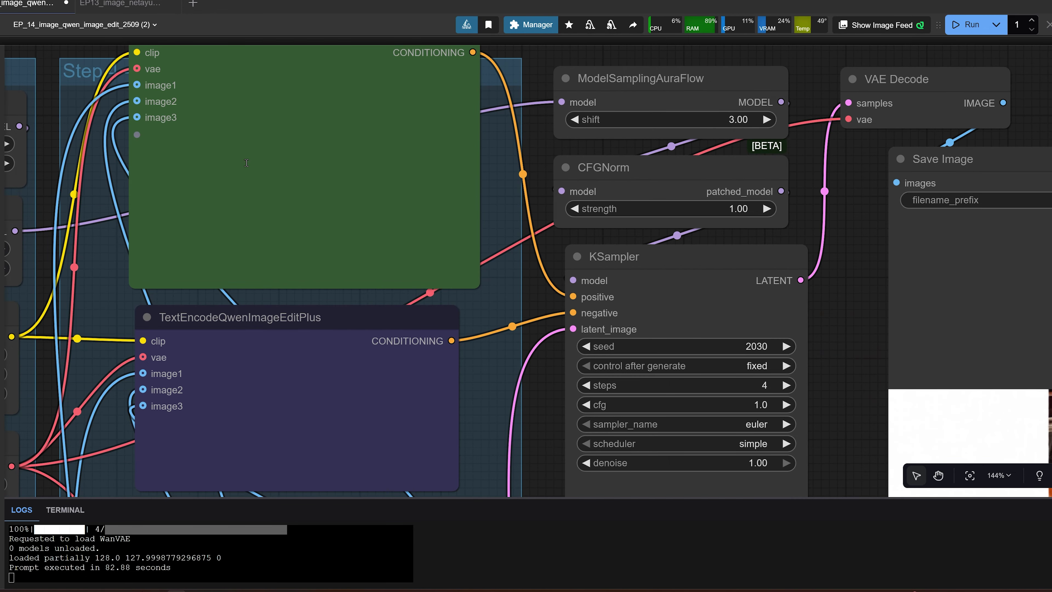
scroll(490, 235, "up", 3)
scroll(490, 235, "left", 3)
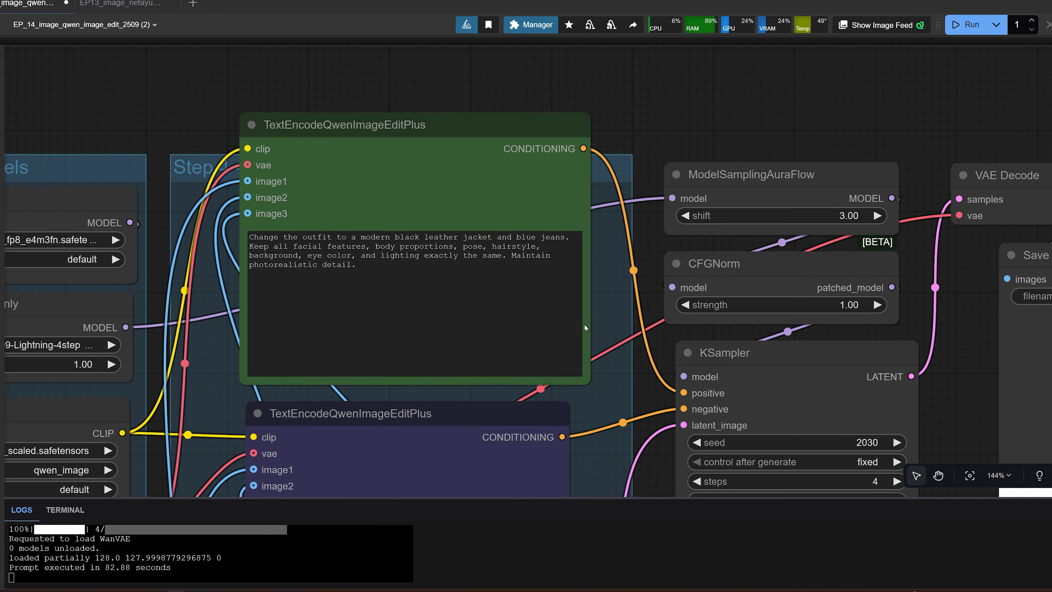
scroll(414, 259, "up", 4)
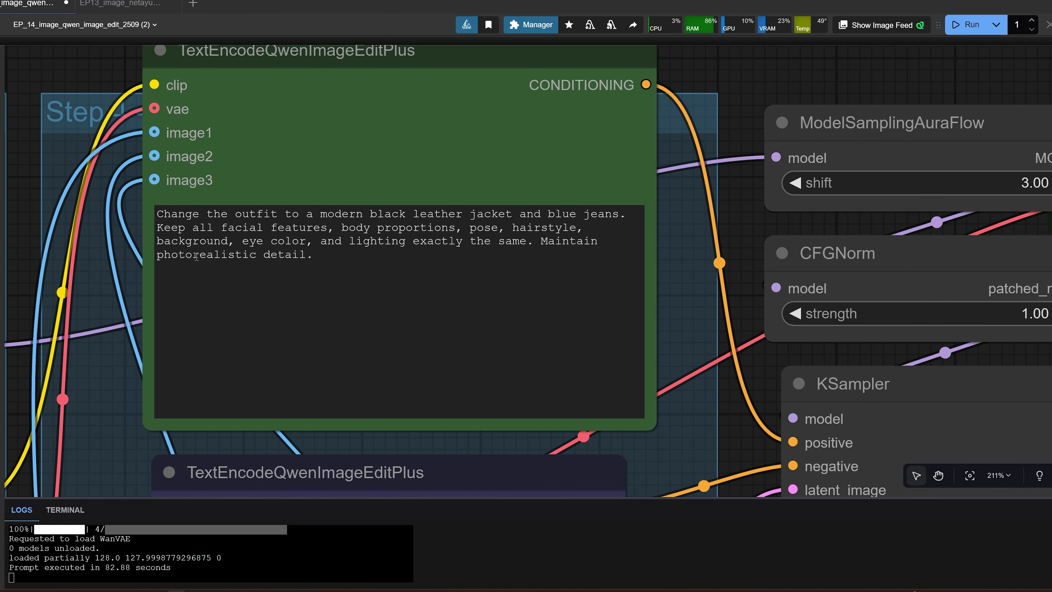
- Compare the leather jacket output, including its white side areas, with the source photo in the first Load Image node
scroll(394, 284, "right", 15)
scroll(393, 284, "down", 6)
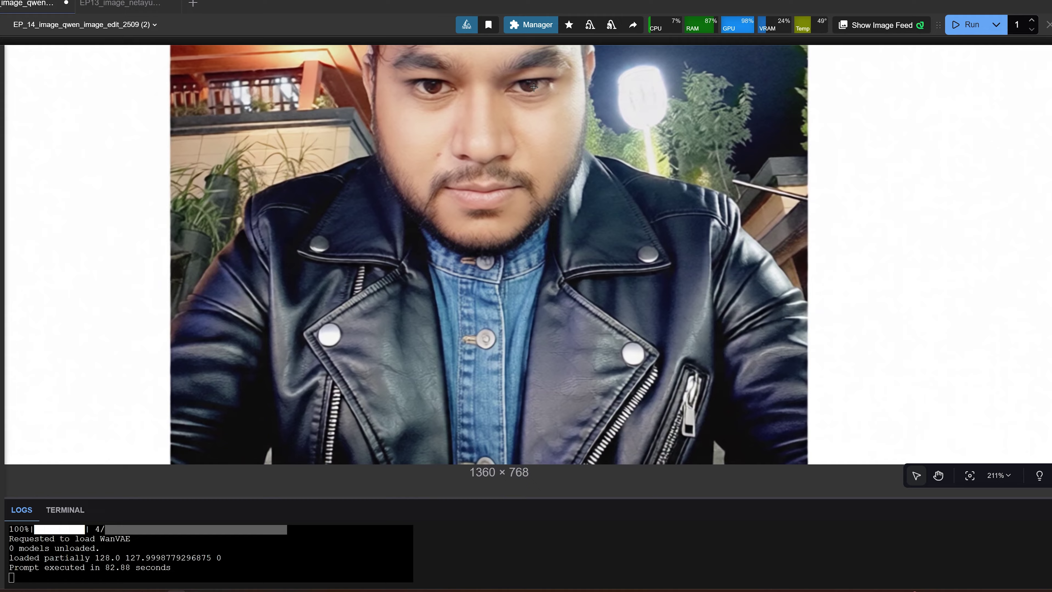
scroll(654, 244, "down", 4)
left_click_drag(339, 179, 322, 312)
scroll(322, 310, "down", 4)
scroll(683, 302, "right", 8)
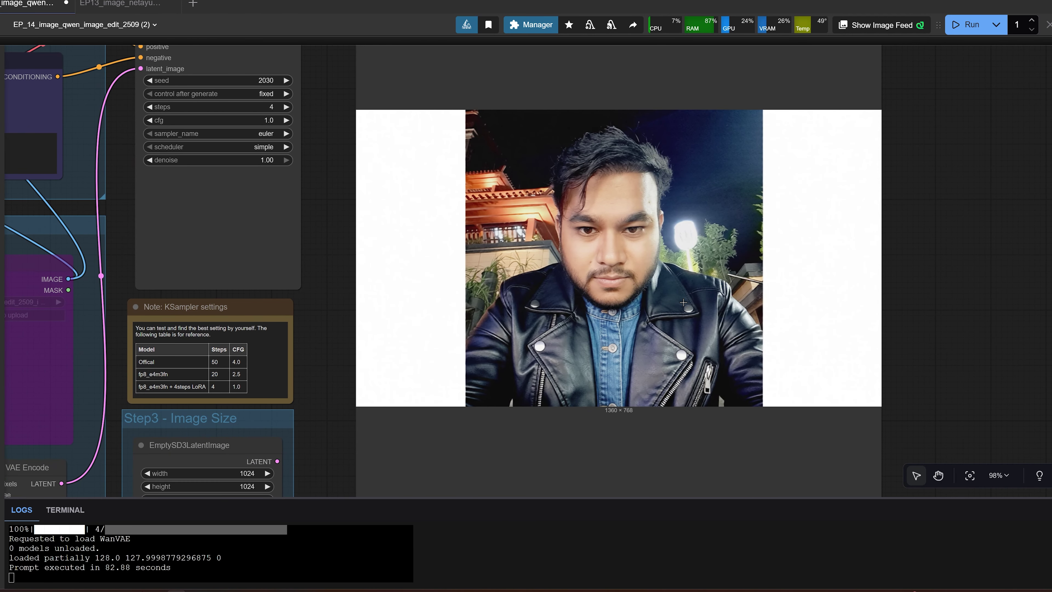
scroll(634, 365, "left", 5)
scroll(633, 365, "down", 2)
scroll(634, 367, "right", 6)
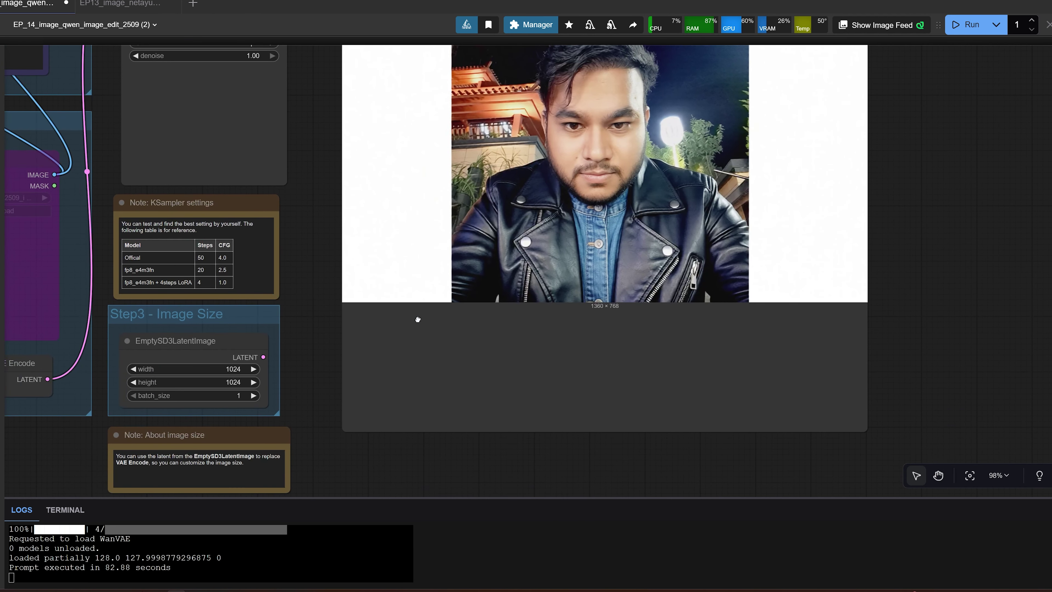
scroll(418, 317, "left", 3)
scroll(543, 375, "up", 4)
scroll(542, 376, "left", 4)
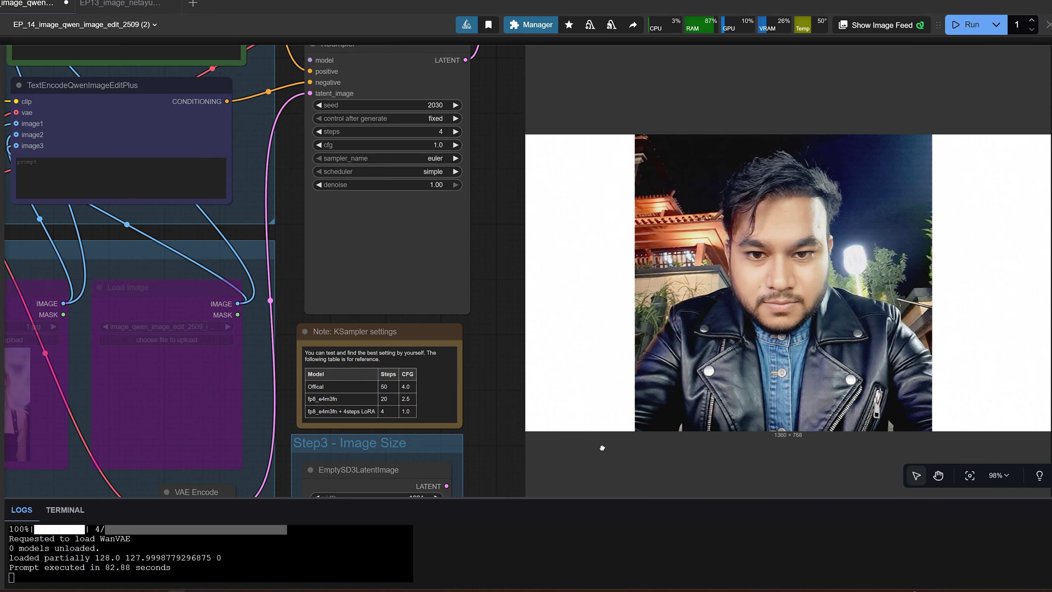
scroll(602, 448, "down", 4)
scroll(602, 448, "left", 10)
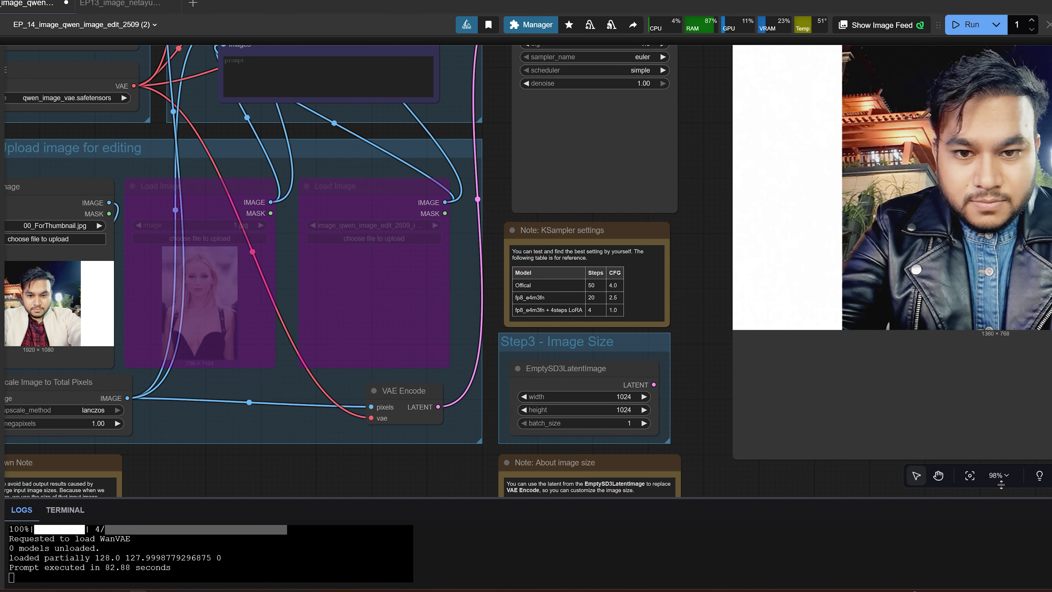
- Replace the green node's prompt with one adding a red baseball cap, keeping face, pose, outfit, background and lighting unchanged, with naturally matched lighting and shadows
scroll(547, 171, "up", 12)
scroll(547, 171, "left", 10)
left_click(547, 171)
key("ctrl+a")
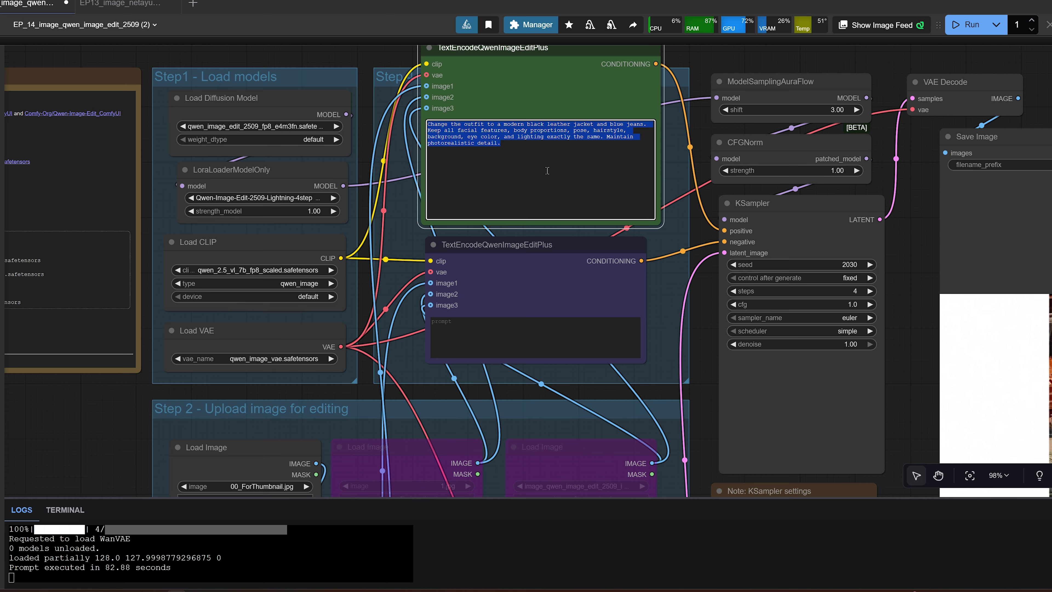
type("Add a red baseball cap on the person's head. Keep all facial features, body proportions, pose, outfit, background, eye color, and lighting exactly unchanged. Match the lighting and shadows naturally.")
scroll(510, 178, "up", 5)
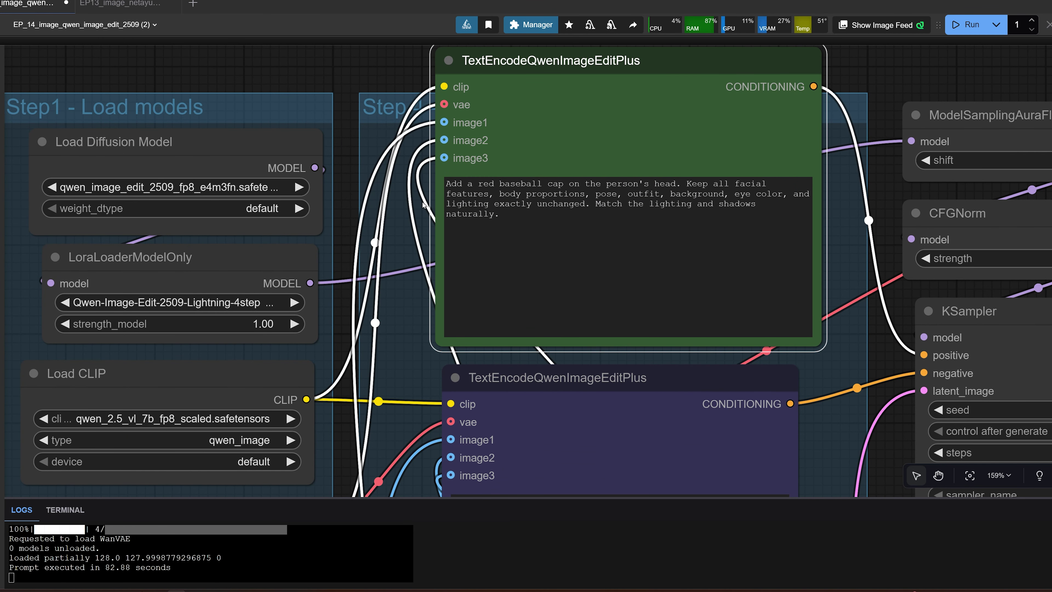
scroll(610, 243, "down", 2)
scroll(610, 242, "right", 5)
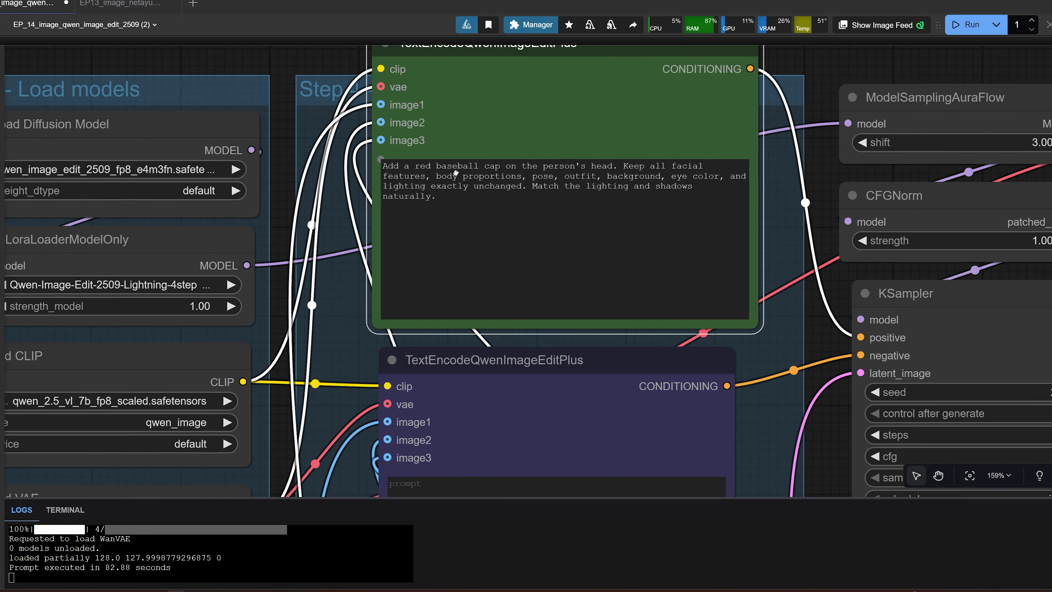
scroll(426, 210, "left", 3)
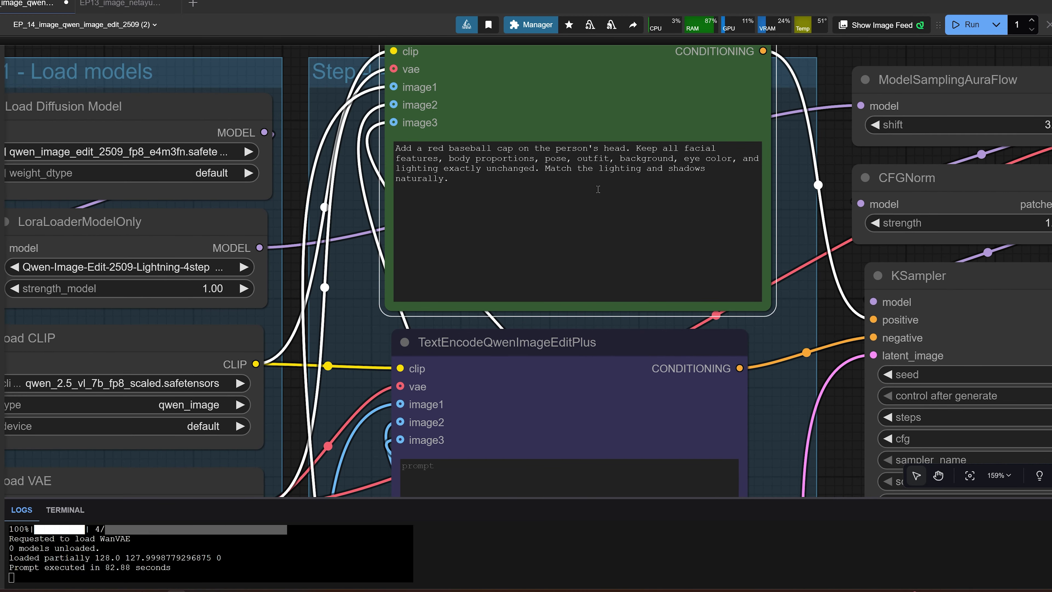
- Load the square photo 0.jpg from the 002_MyPhotos folder into the first Load Image node
scroll(532, 248, "down", 15)
scroll(533, 248, "left", 4)
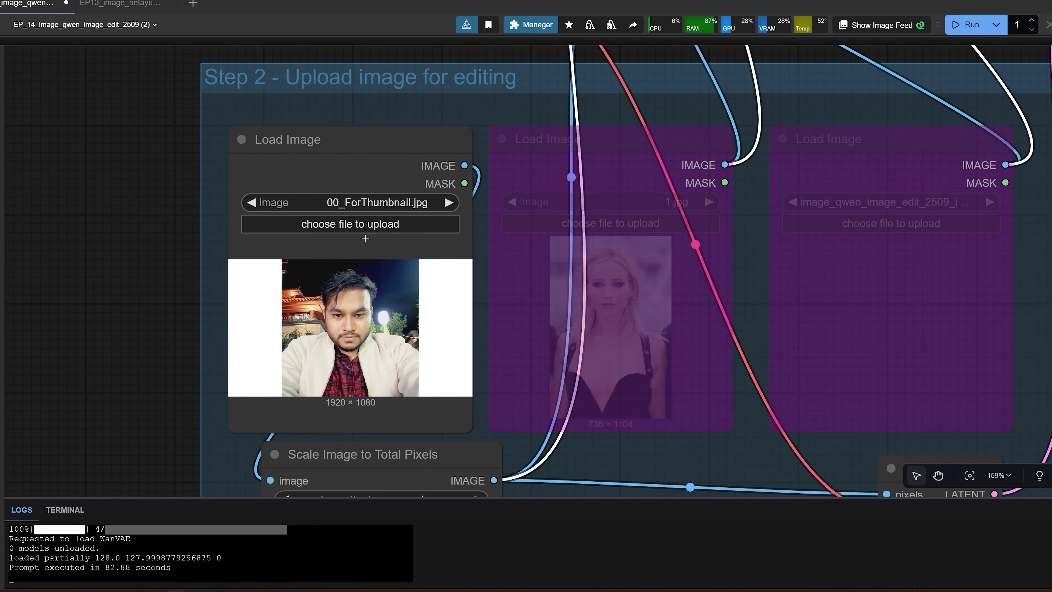
left_click(360, 226)
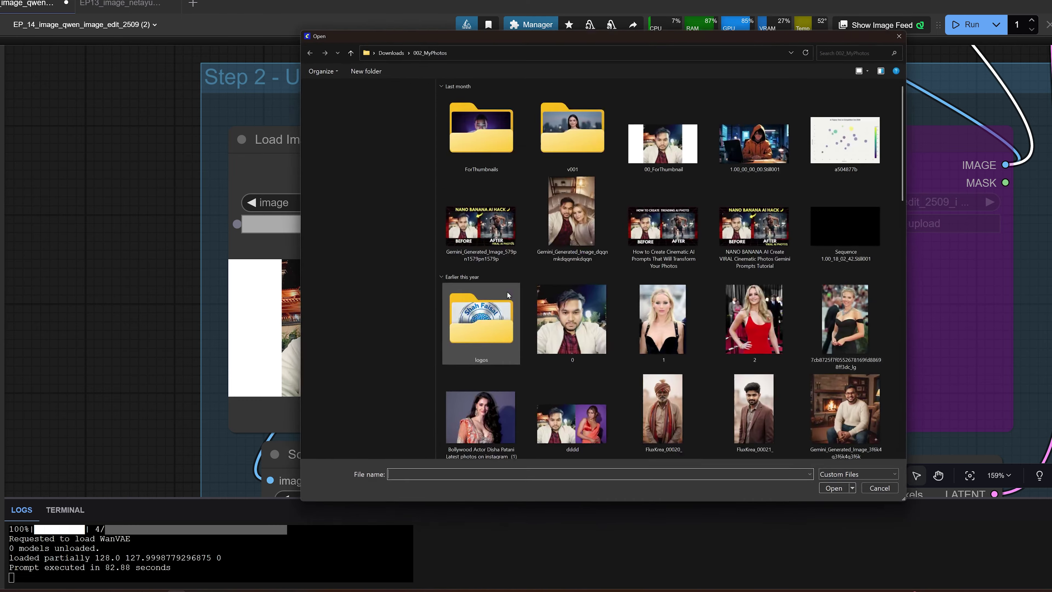
left_click(600, 337)
left_click(840, 494)
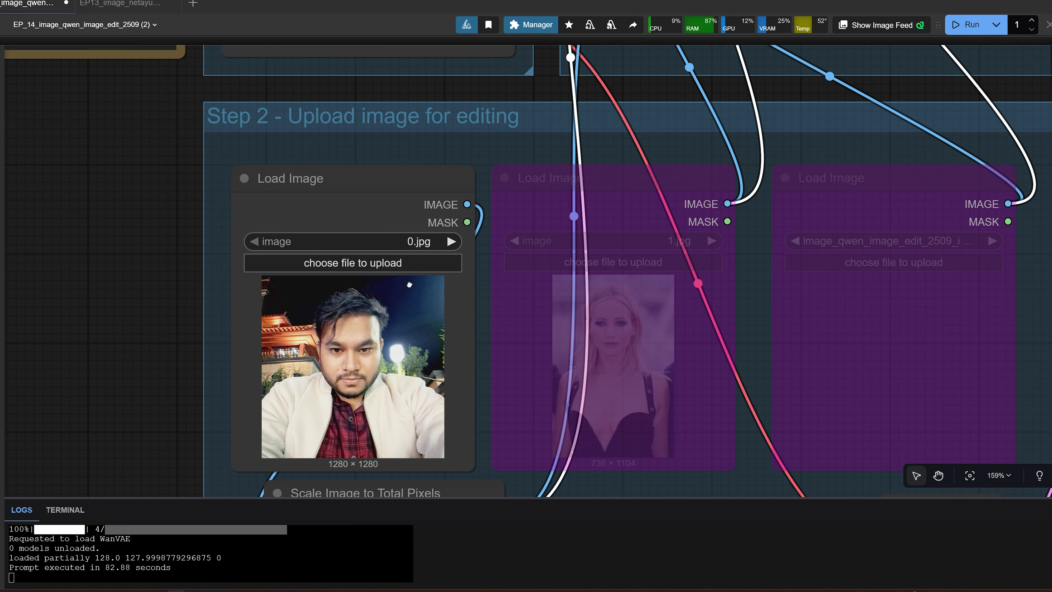
- Review the previous leather jacket output along with the sampler notes and image size nodes
scroll(632, 267, "right", 15)
scroll(632, 267, "down", 2)
scroll(631, 267, "right", 15)
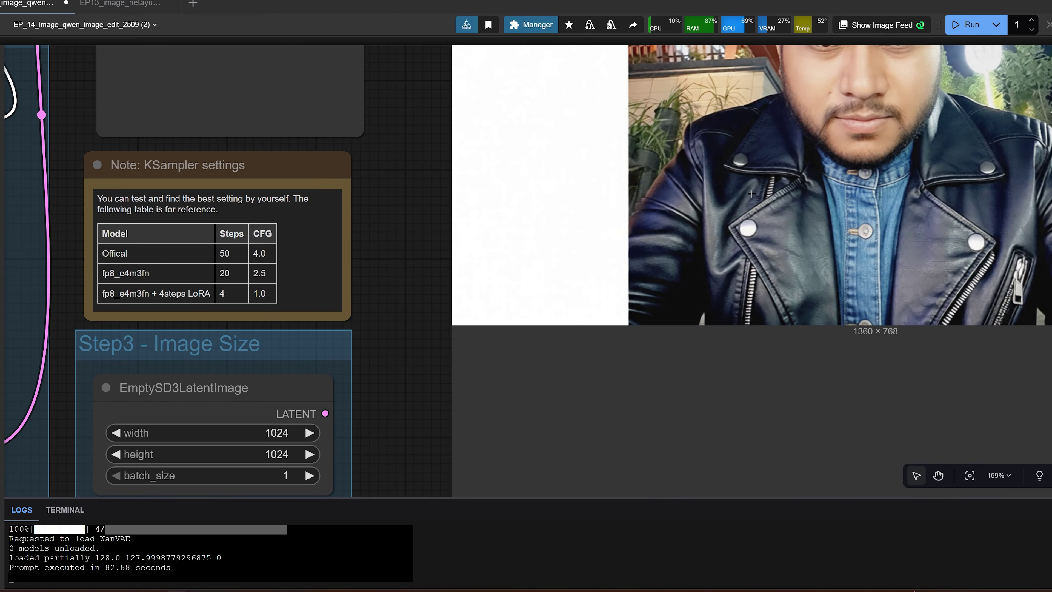
scroll(601, 230, "up", 5)
scroll(770, 340, "left", 4)
scroll(770, 340, "left", 4)
scroll(770, 340, "up", 1)
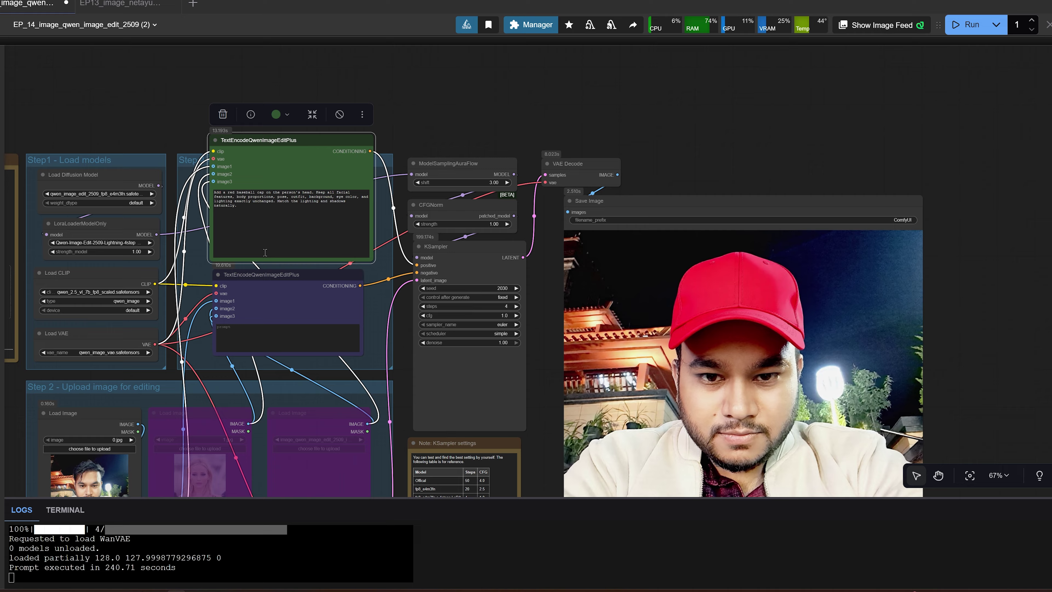
- Examine the generated red cap image against the prompt and source photo, and check the run's execution time in the log
scroll(430, 289, "up", 5)
scroll(430, 289, "up", 2)
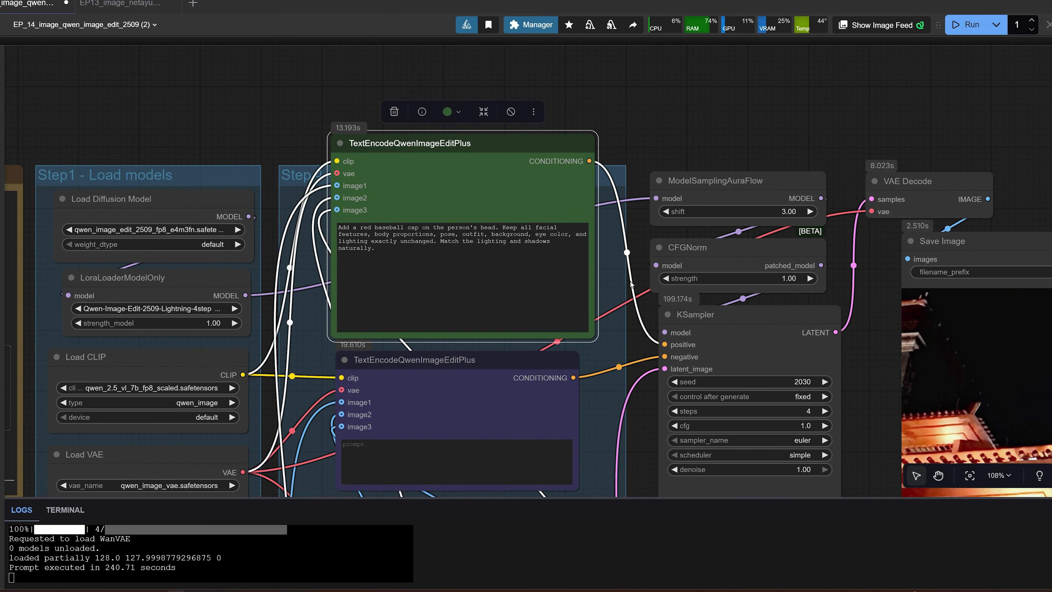
scroll(631, 285, "right", 9)
scroll(631, 285, "down", 4)
scroll(623, 290, "left", 2)
scroll(623, 289, "right", 3)
scroll(623, 289, "up", 1)
scroll(623, 290, "down", 3)
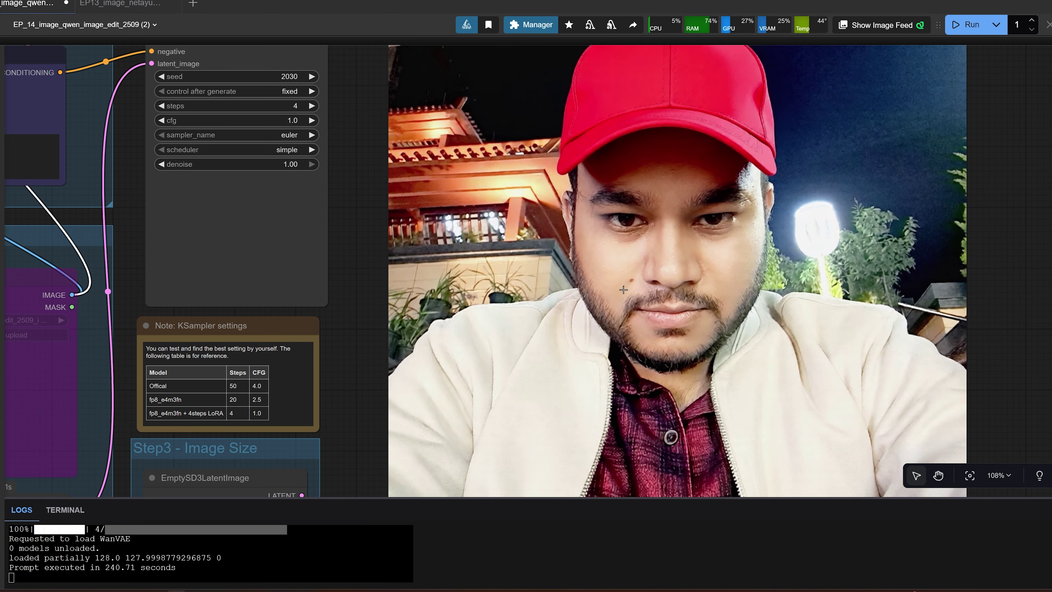
scroll(630, 295, "down", 3)
left_click_drag(526, 303, 854, 350)
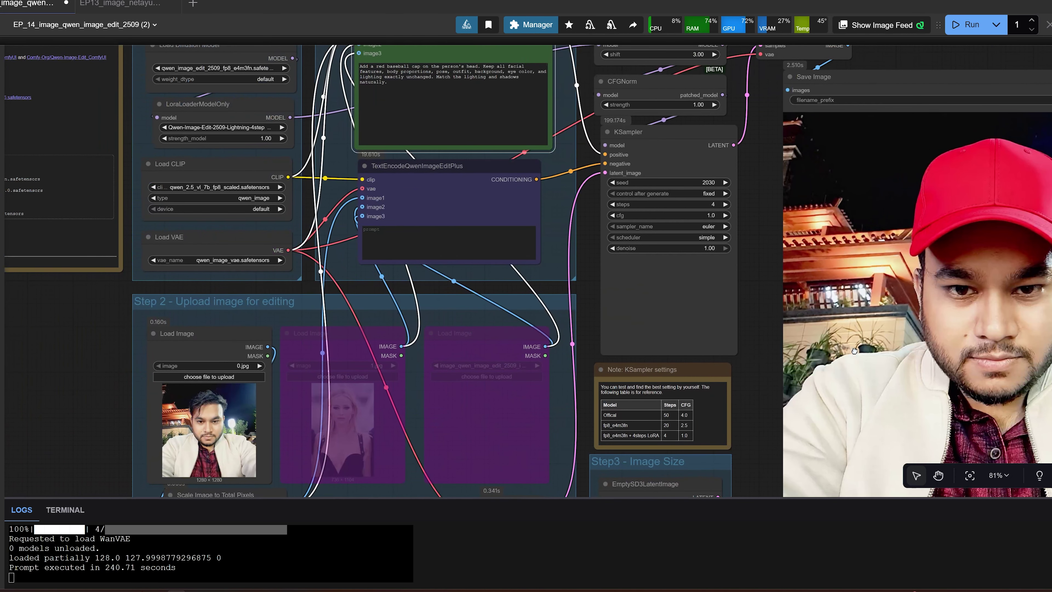
scroll(854, 351, "right", 10)
scroll(855, 351, "down", 1)
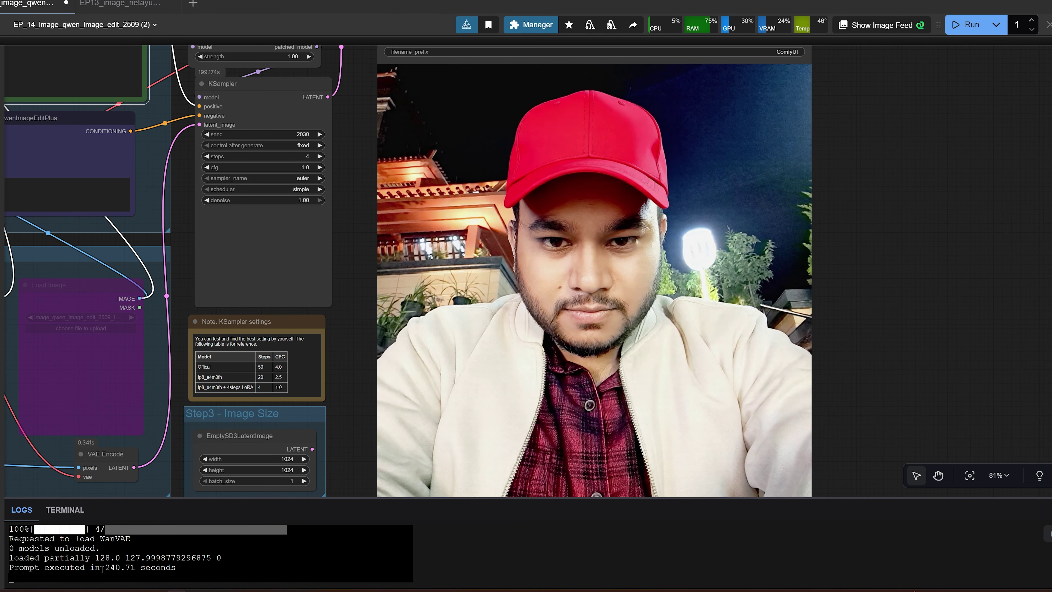
left_click_drag(105, 568, 191, 562)
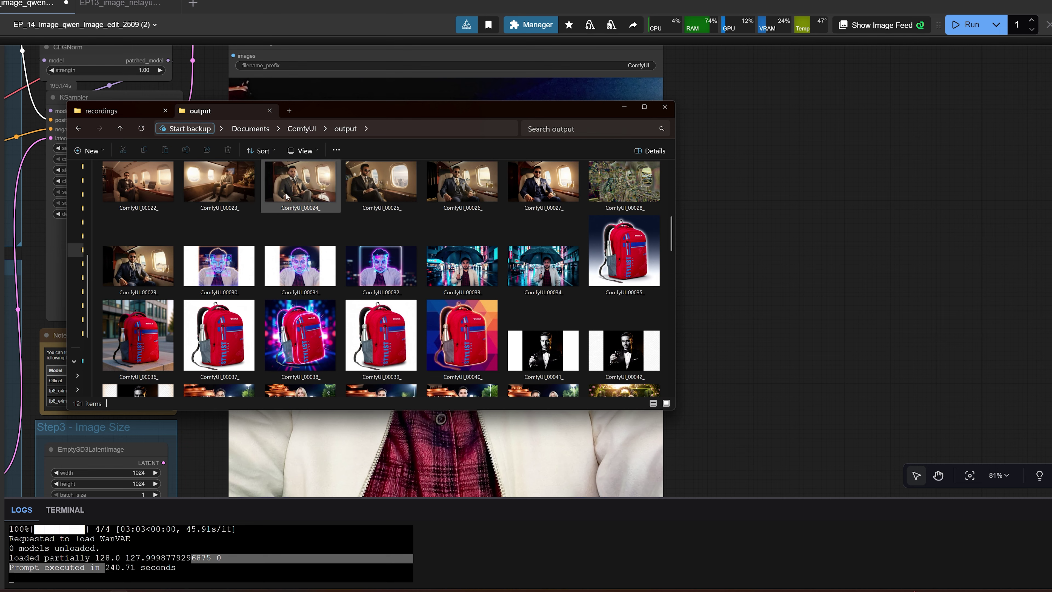
- In File Explorer, browse the ComfyUI output folder down to the newest generated images and minimise the window
scroll(312, 200, "down", 5)
scroll(312, 199, "down", 5)
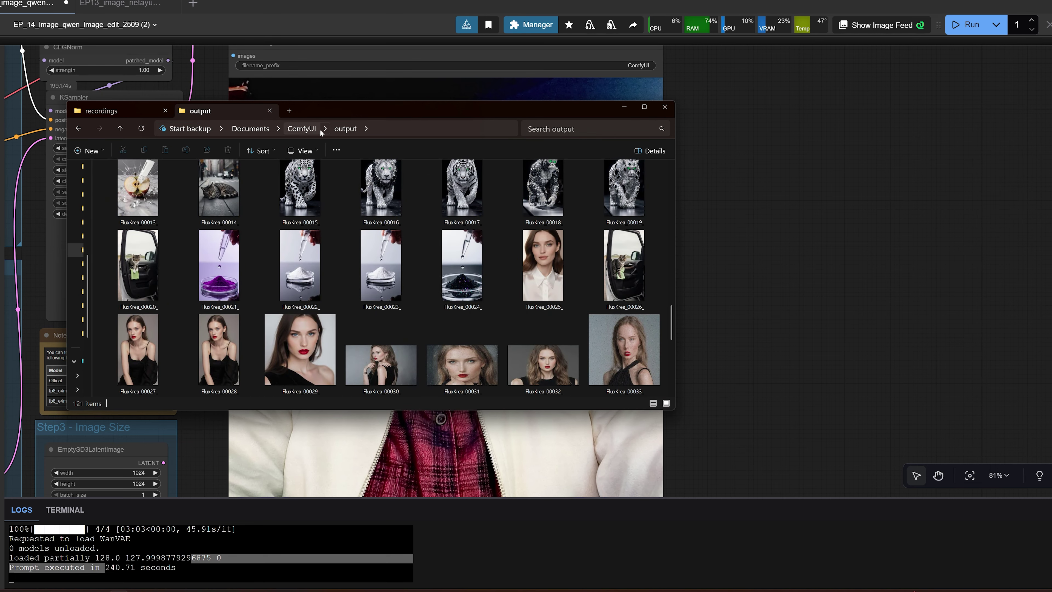
scroll(507, 262, "down", 8)
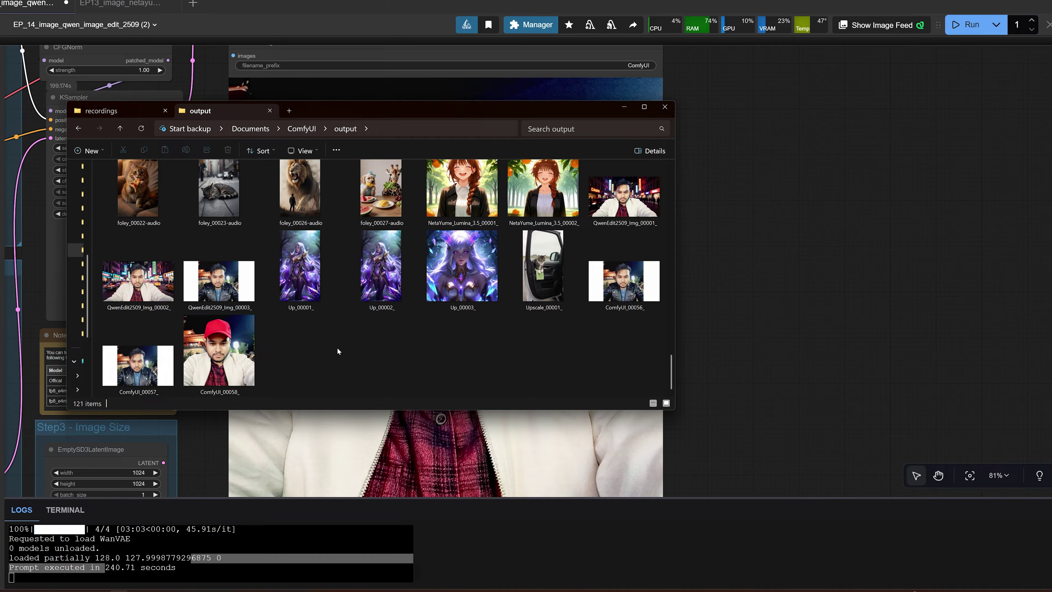
left_click(624, 108)
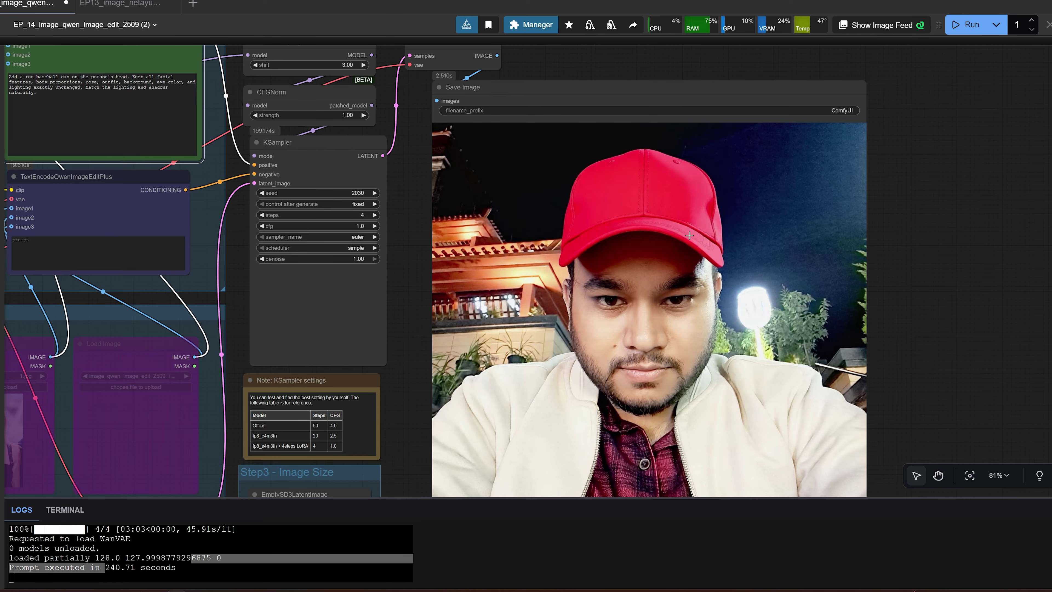
- Open the save dialog for the red cap image from the Save Image node, and cancel it
left_click(690, 223)
right_click(685, 191)
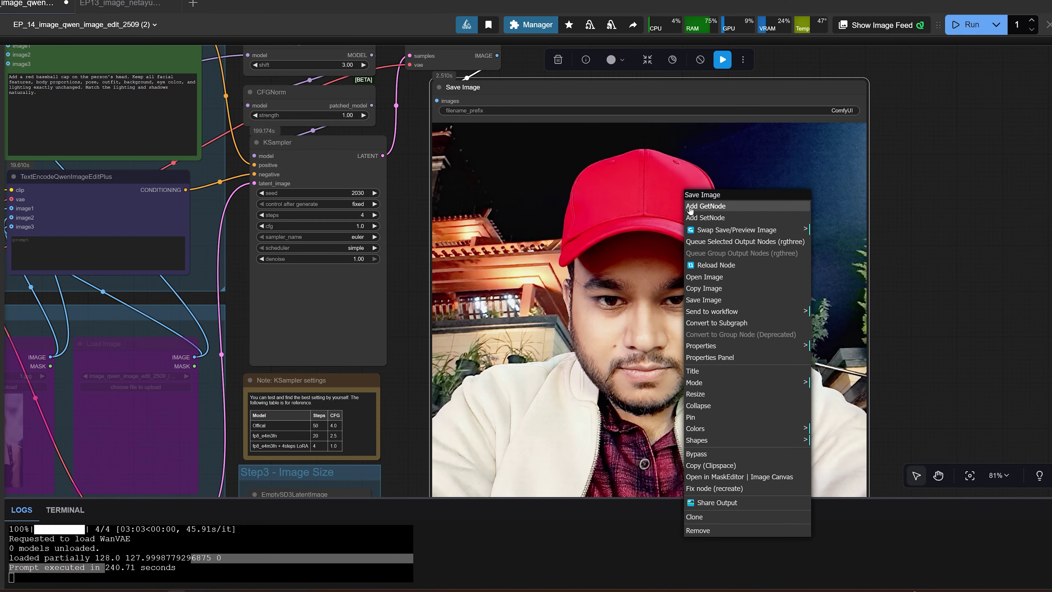
left_click(712, 301)
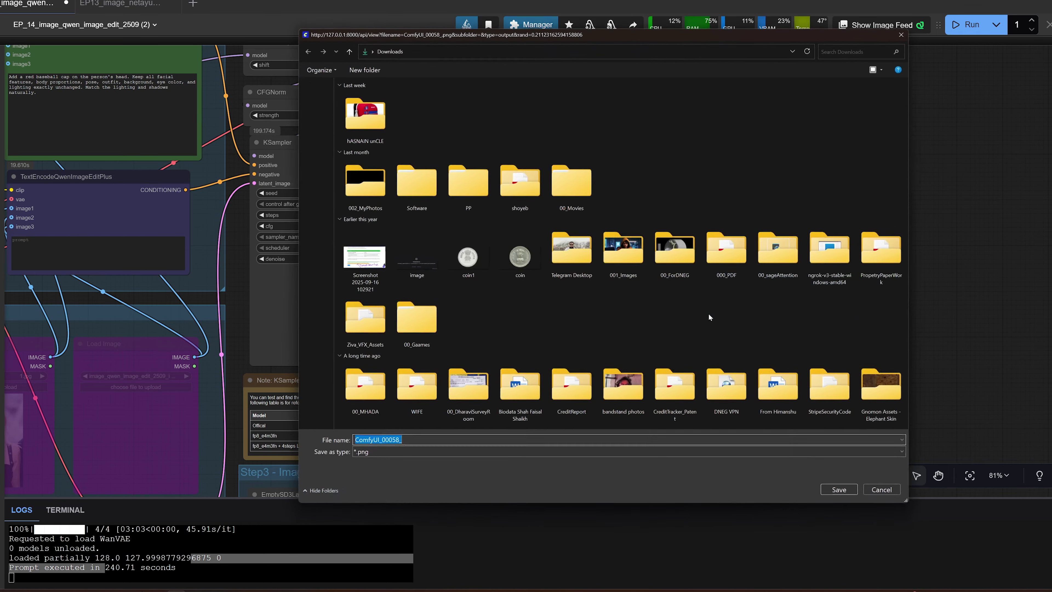
left_click(879, 494)
scroll(971, 149, "down", 2)
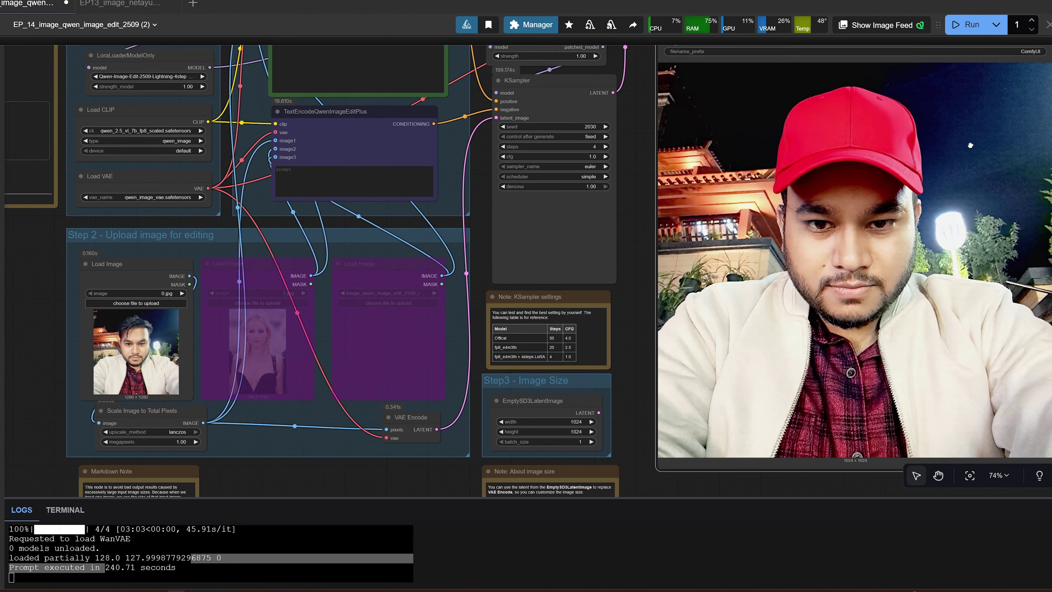
- Inspect the red cap result in the Save Image node at close range
left_click_drag(975, 150, 694, 171)
scroll(600, 182, "down", 1)
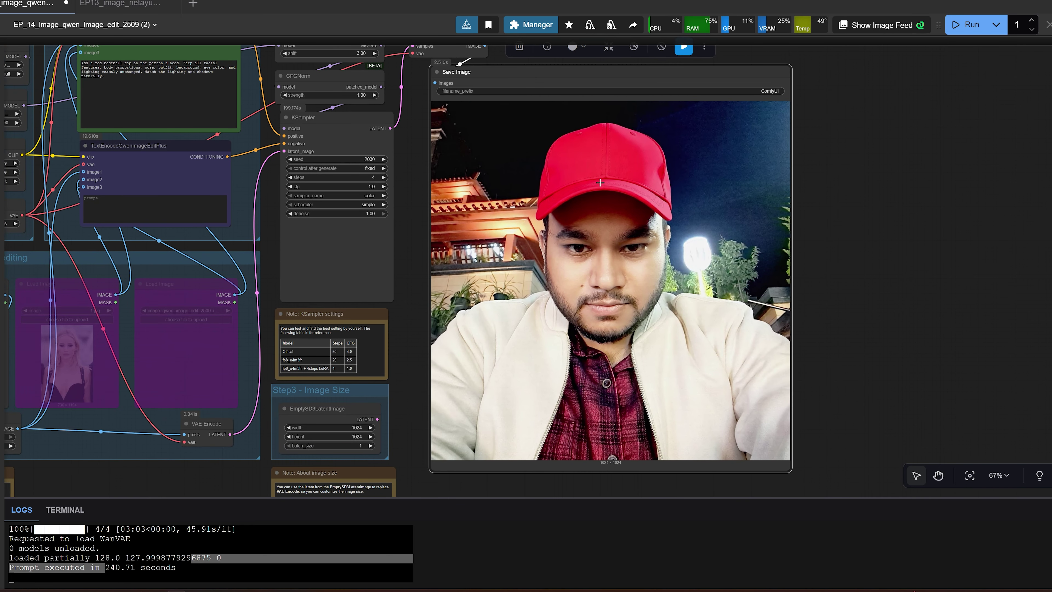
scroll(453, 259, "up", 4)
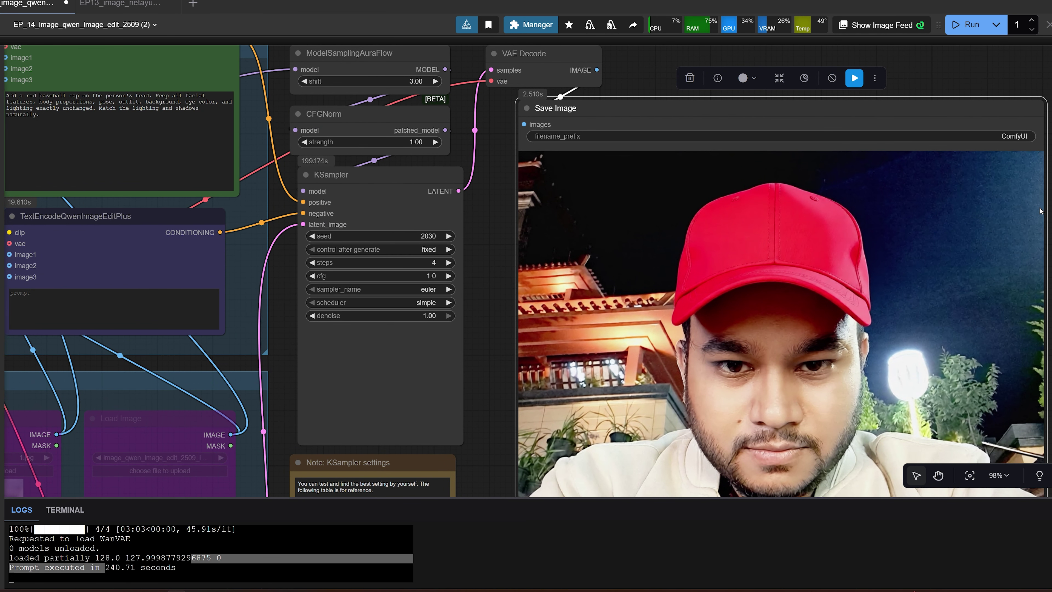
left_click_drag(1040, 208, 821, 37)
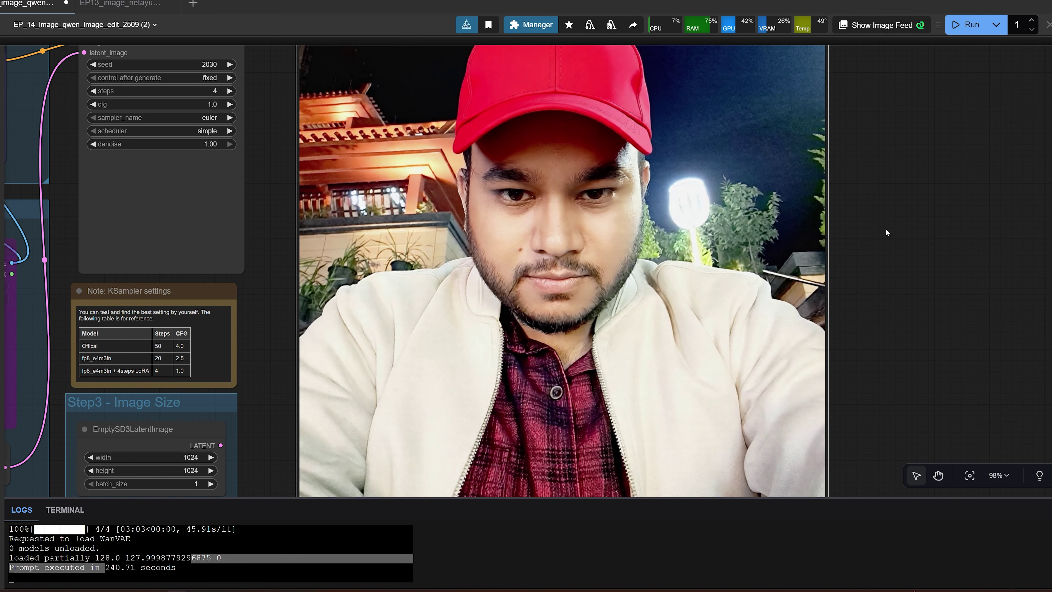
scroll(898, 244, "left", 3)
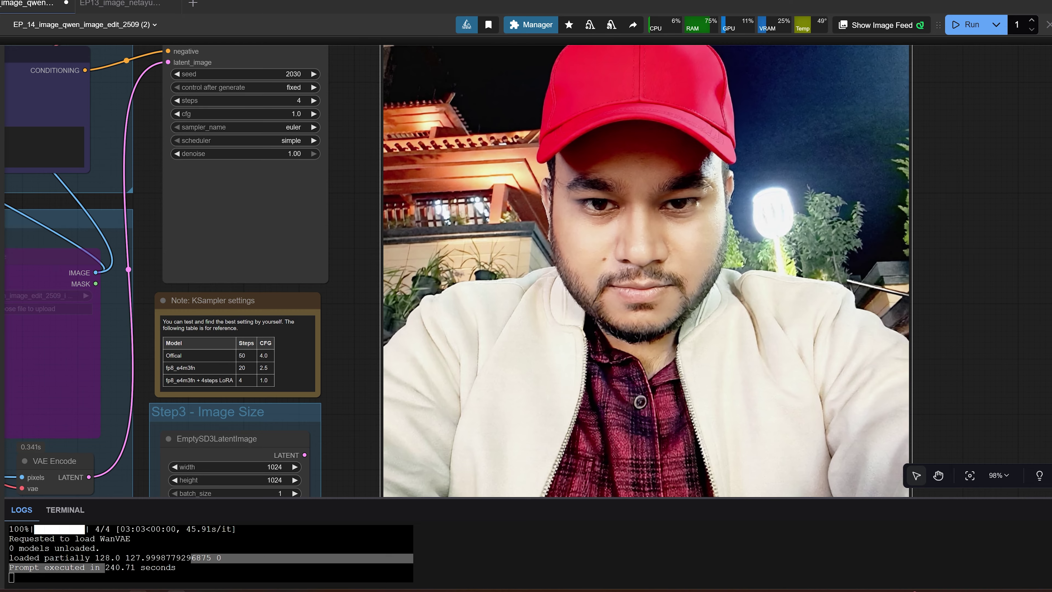
- Check the saved images in the ComfyUI output folder, and return to the red cap image in the workflow
left_click(119, 591)
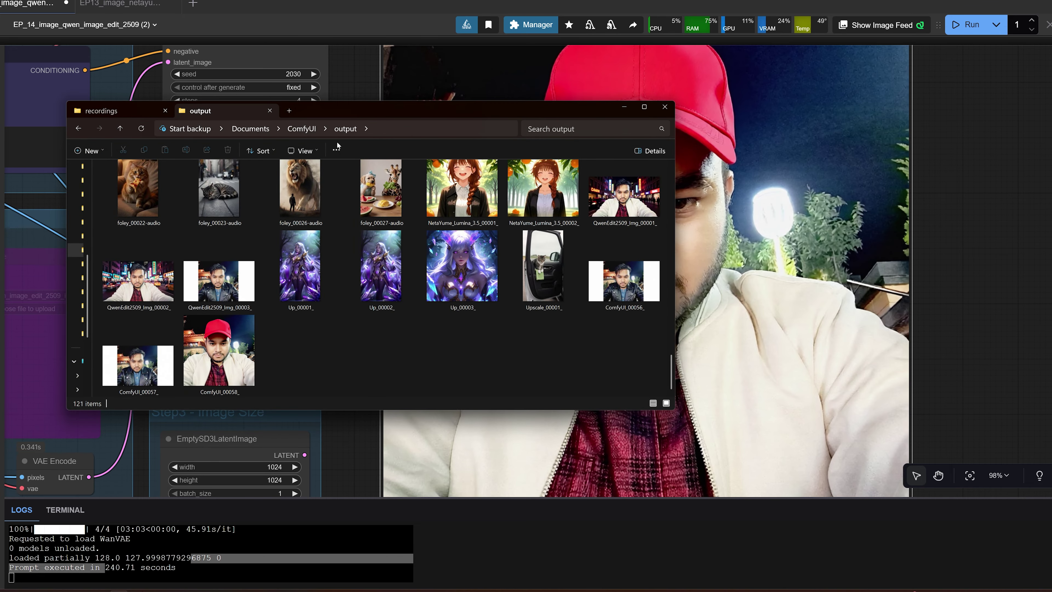
left_click(687, 88)
left_click_drag(962, 149, 704, 222)
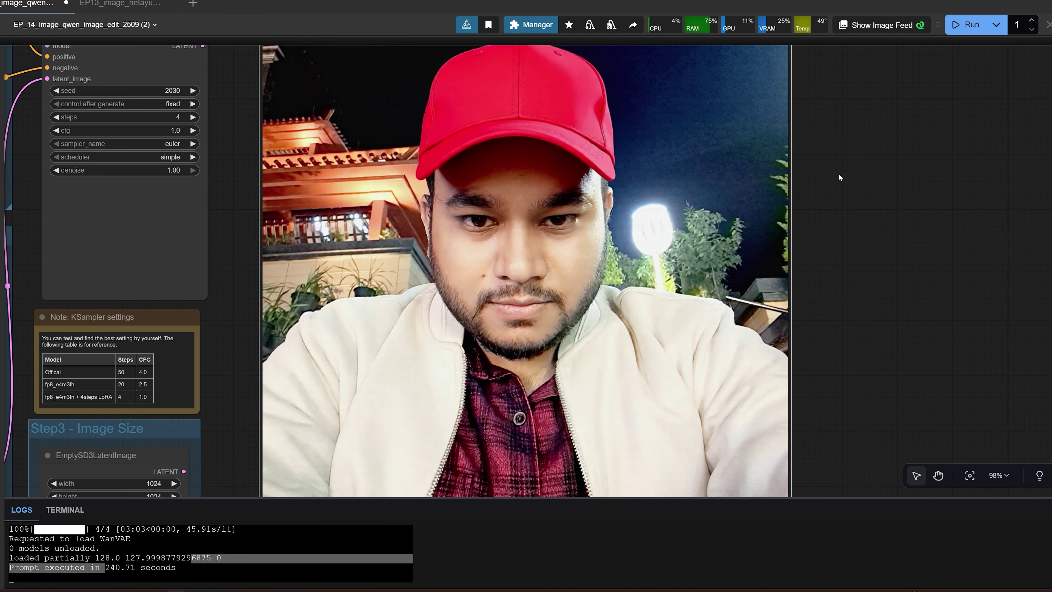
left_click_drag(806, 201, 887, 121)
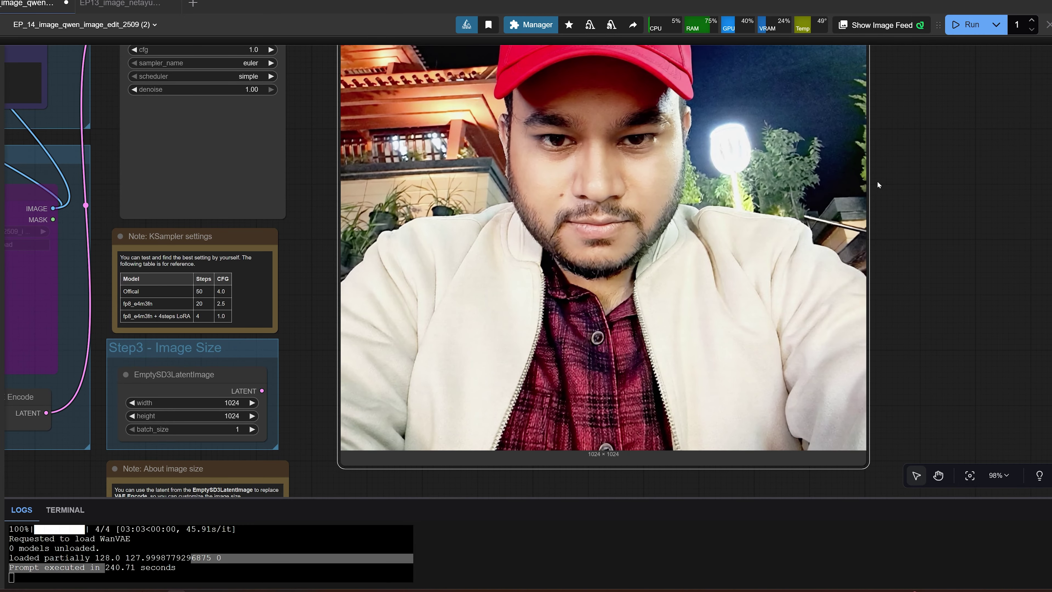
scroll(877, 181, "down", 2)
left_click_drag(878, 167, 787, 236)
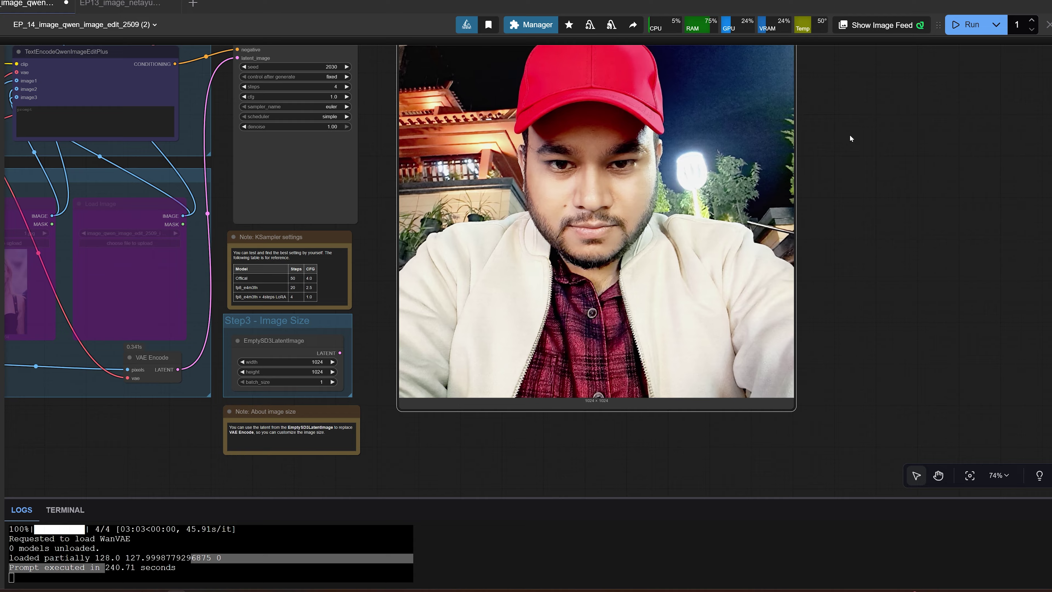
left_click_drag(754, 411, 804, 425)
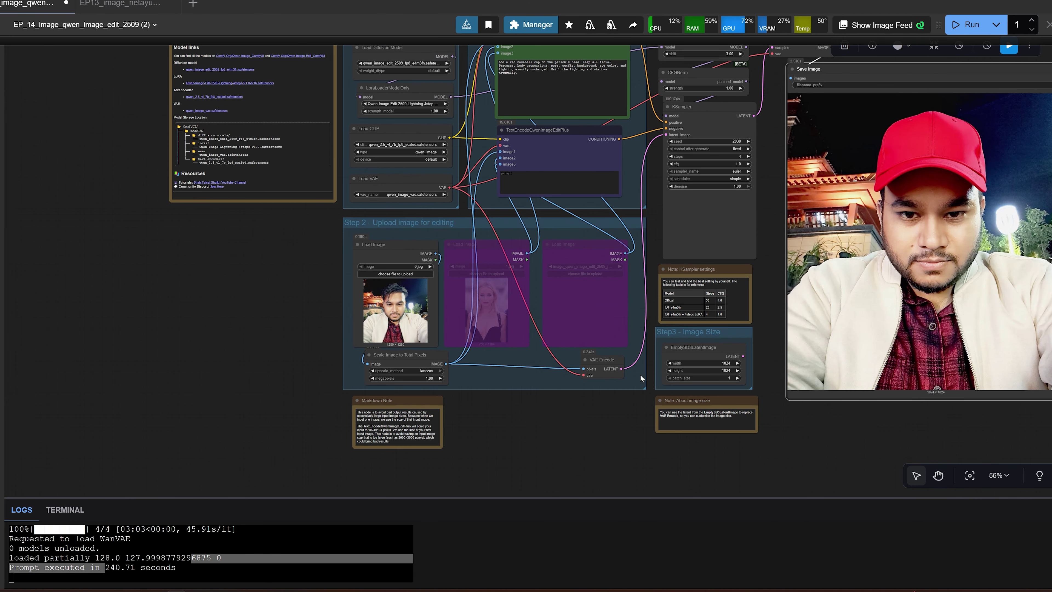
- Enable the bypassed second Load Image node holding 1.jpg, and open its upload dialog and cancel it
left_click_drag(682, 337, 912, 348)
left_click_drag(660, 325, 522, 319)
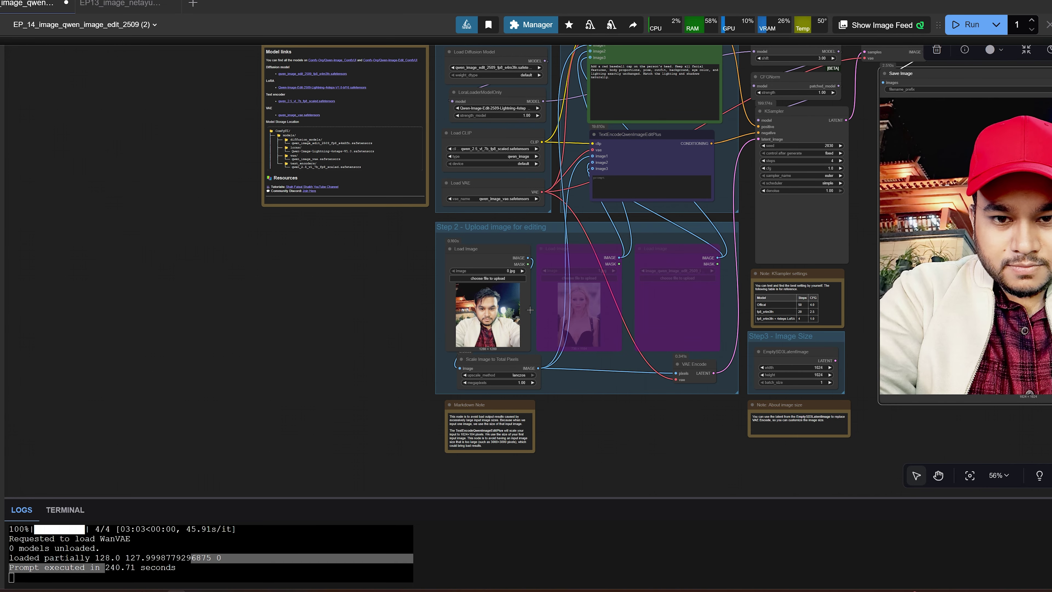
scroll(547, 325, "up", 1)
scroll(550, 330, "up", 1)
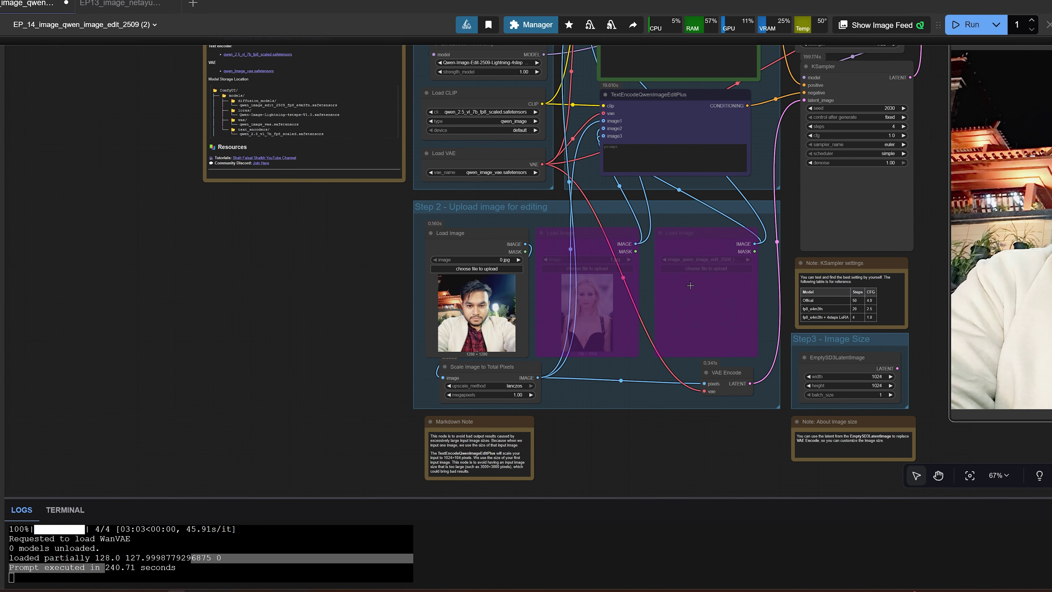
left_click_drag(701, 270, 744, 267)
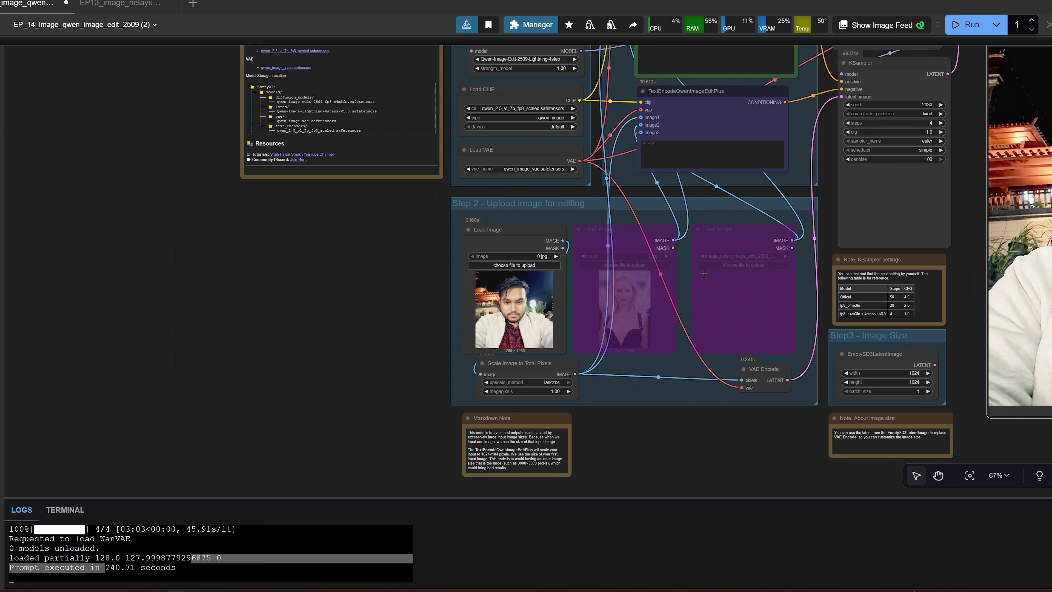
scroll(678, 265, "up", 3)
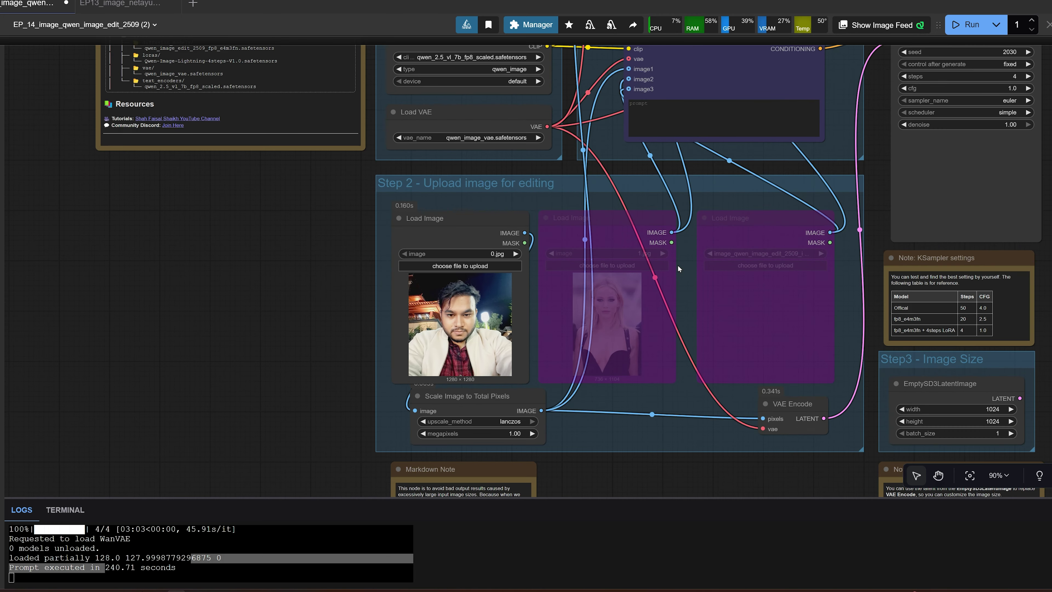
left_click_drag(761, 264, 725, 231)
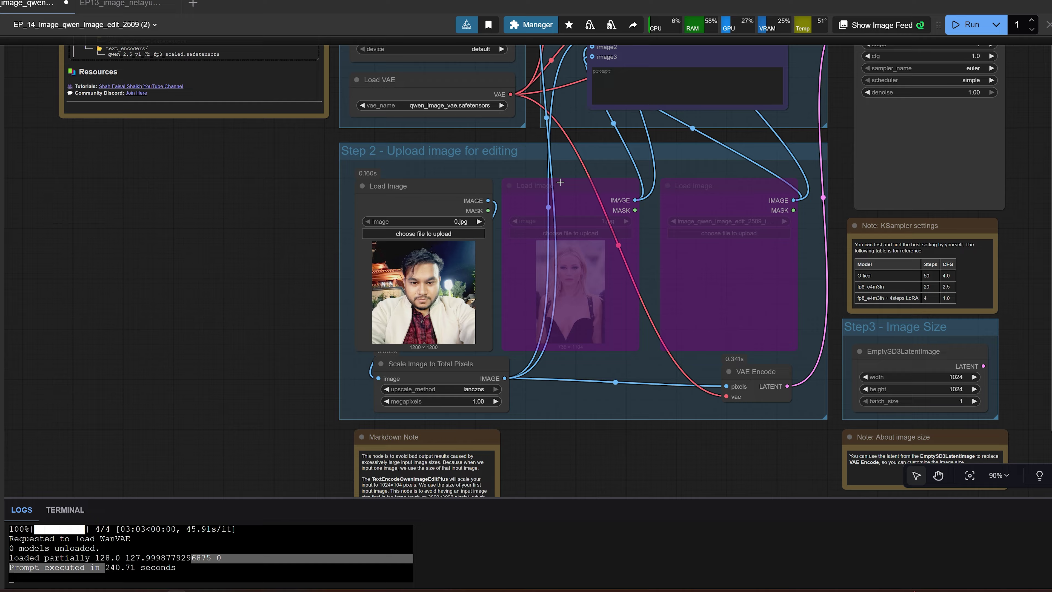
left_click_drag(560, 182, 565, 195)
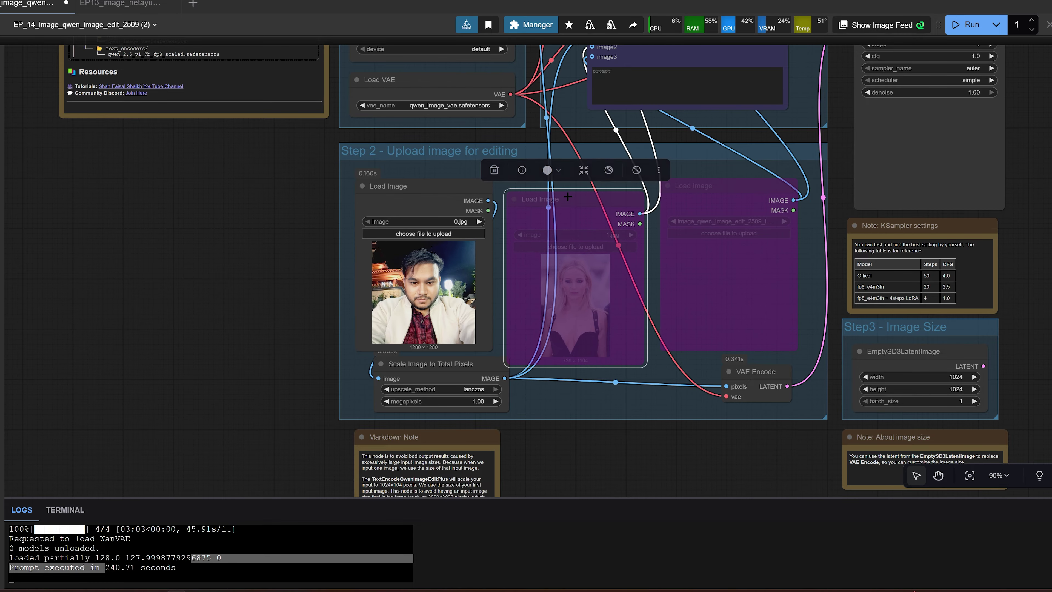
left_click(636, 171)
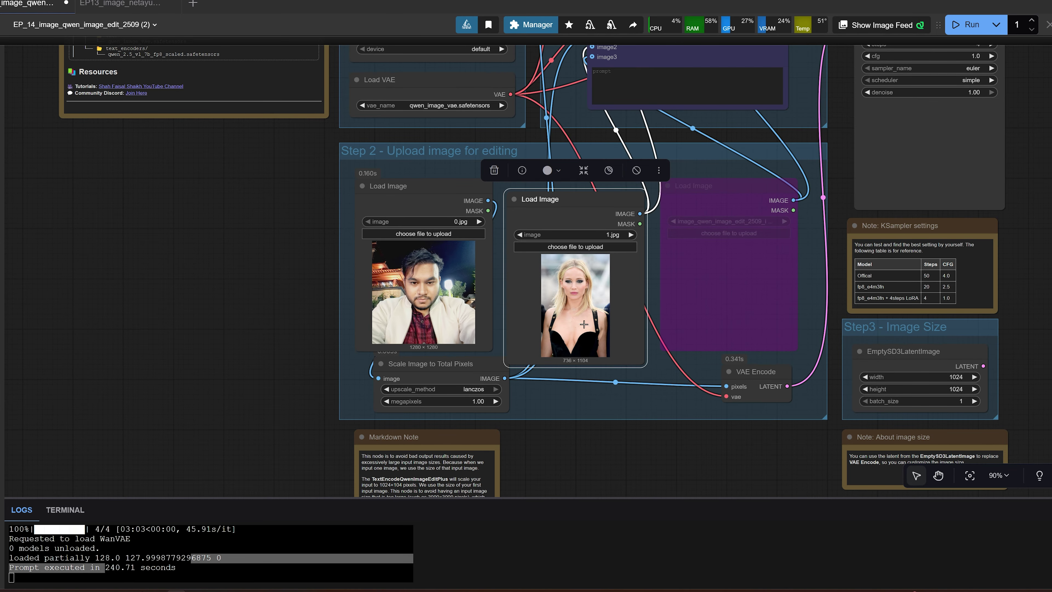
left_click(582, 246)
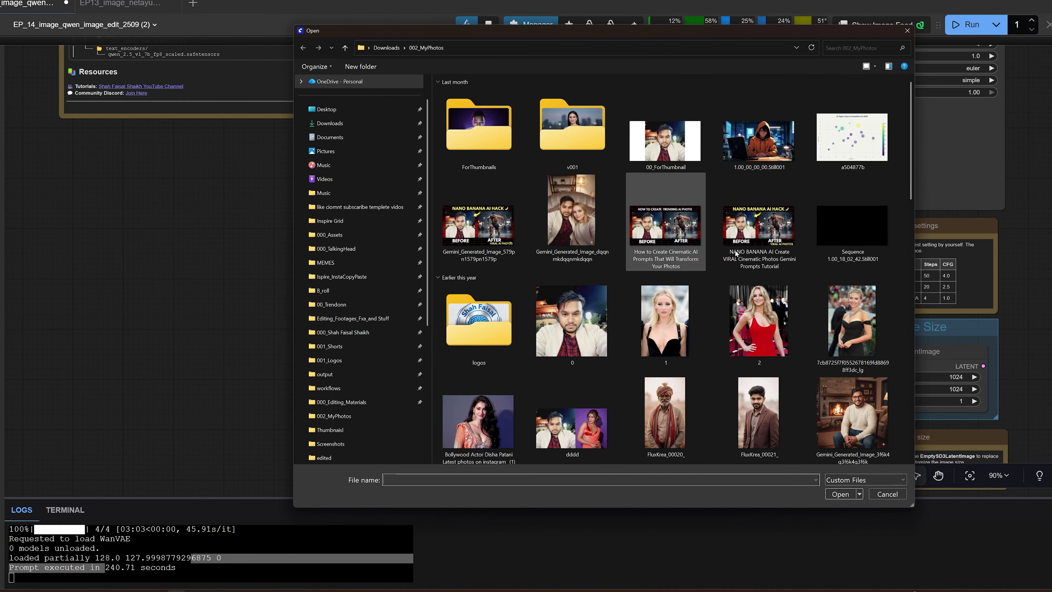
left_click(888, 495)
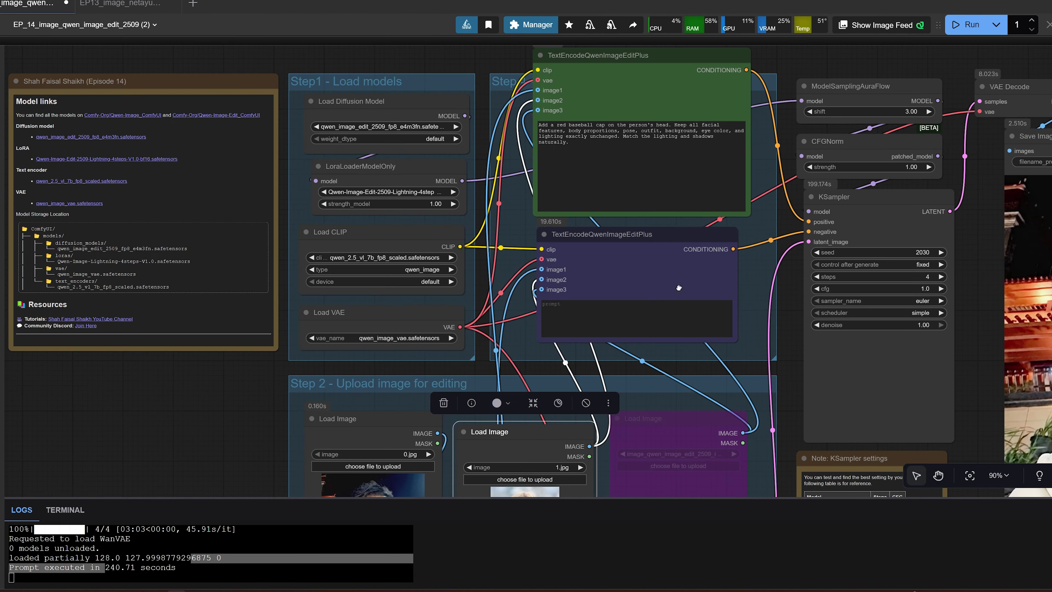
- Replace the positive prompt with one combining both images for a photoshoot with realistic lighting and unchanged faces, proportions and outfits, and run the workflow
left_click_drag(679, 287, 769, 304)
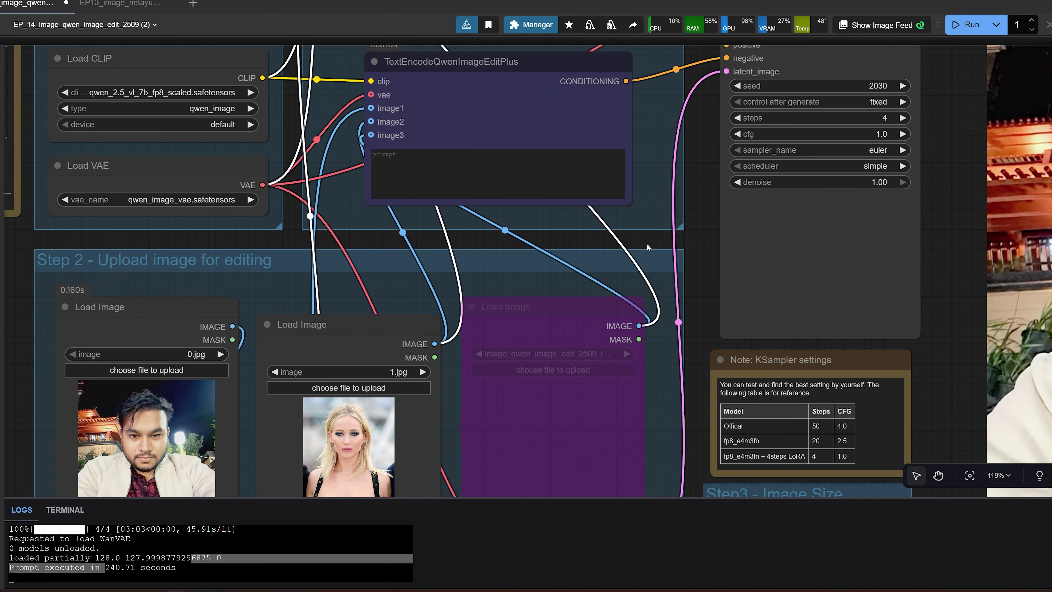
scroll(647, 244, "up", 5)
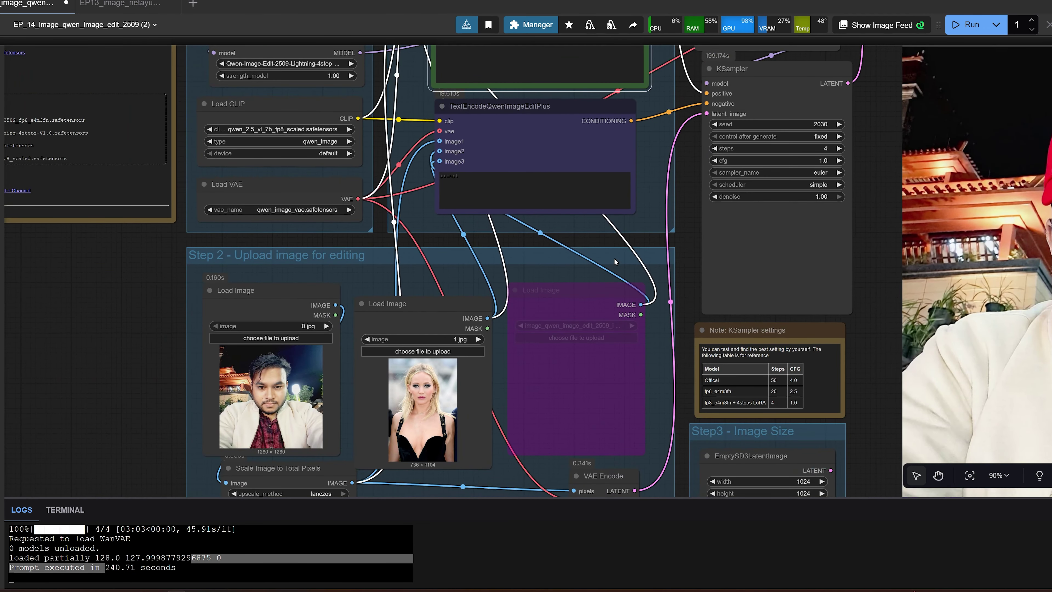
scroll(599, 211, "up", 8)
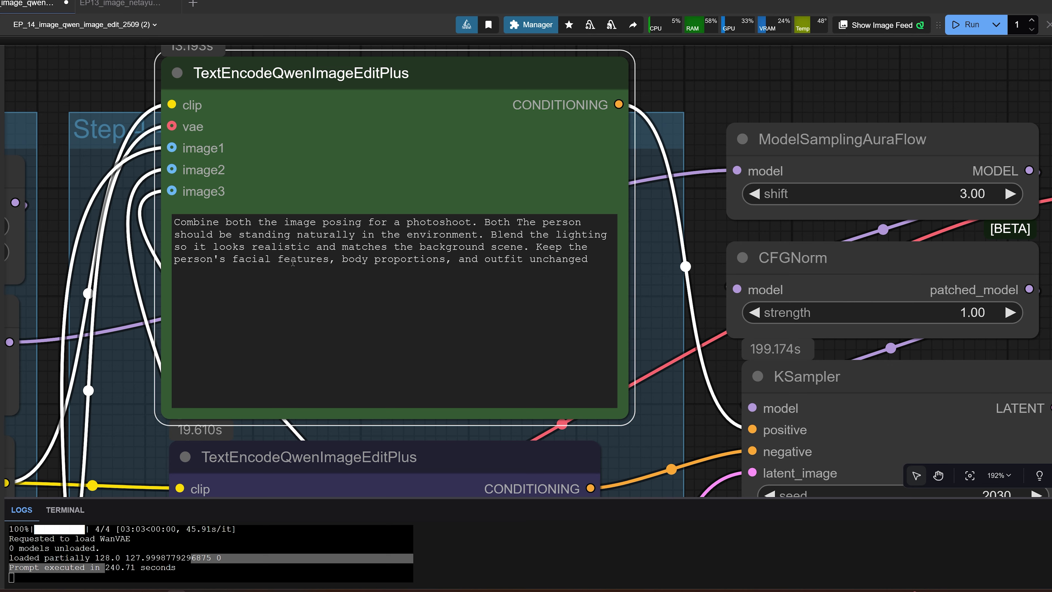
left_click_drag(479, 282, 424, 203)
left_click_drag(647, 312, 600, 231)
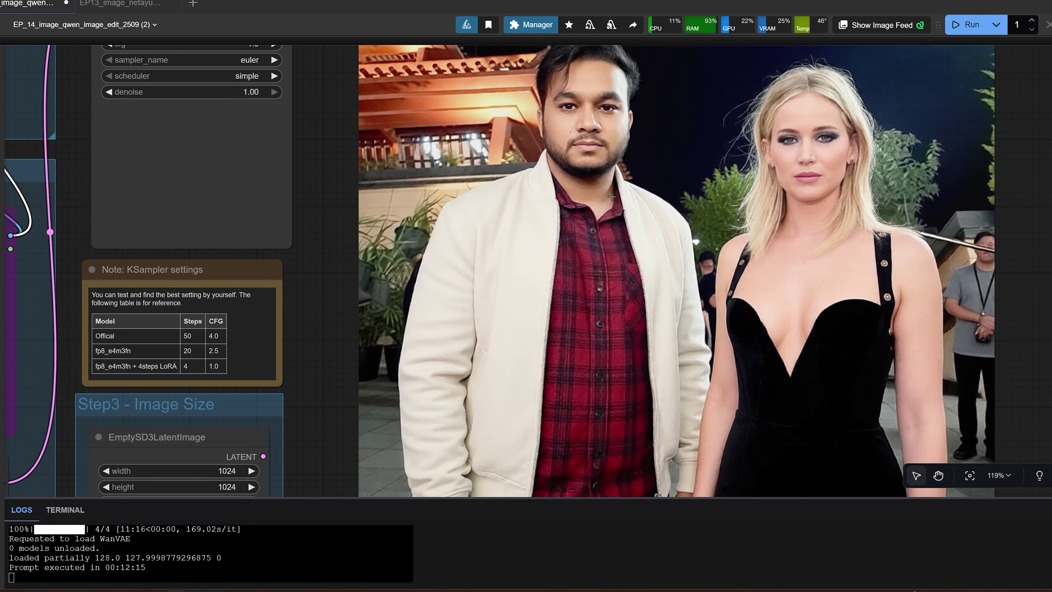
- Examine the generated image of both people and compare it with the source photos 0.jpg and 1.jpg
left_click_drag(634, 211, 687, 311)
scroll(745, 358, "down", 2)
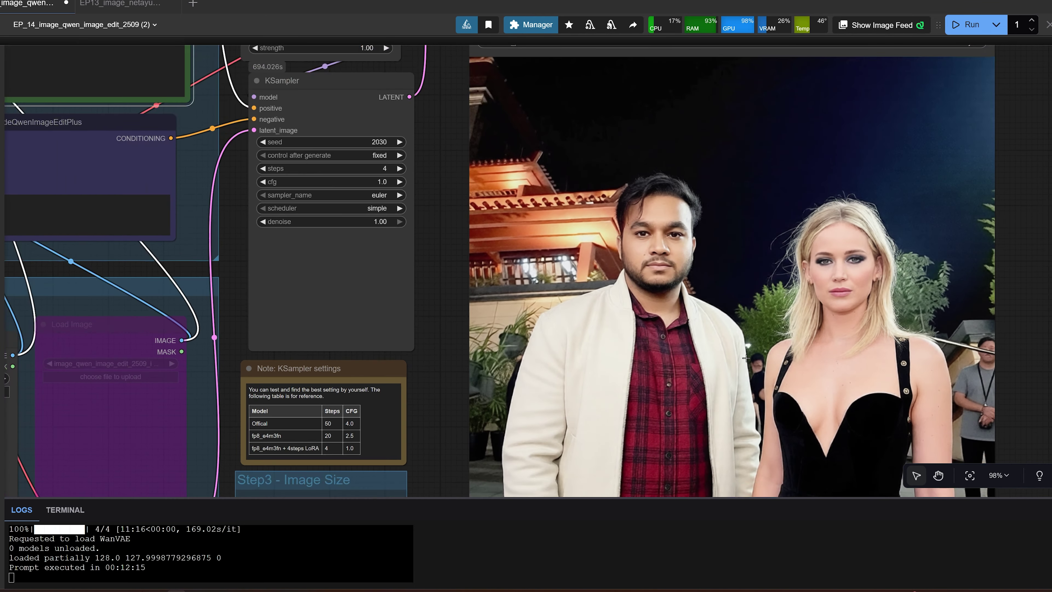
left_click_drag(792, 327, 708, 160)
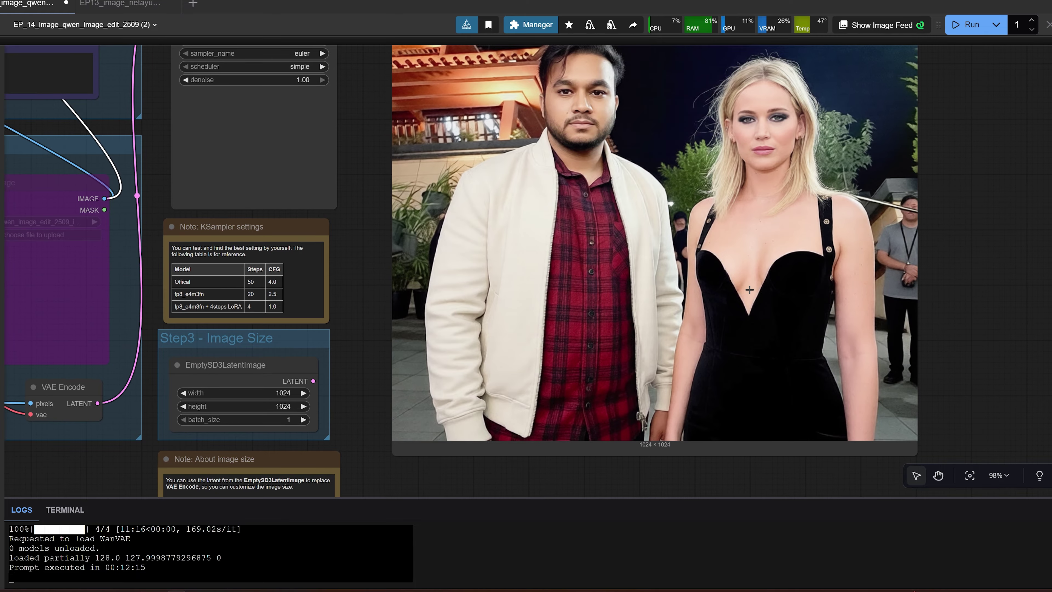
scroll(750, 290, "down", 14)
scroll(538, 286, "up", 20)
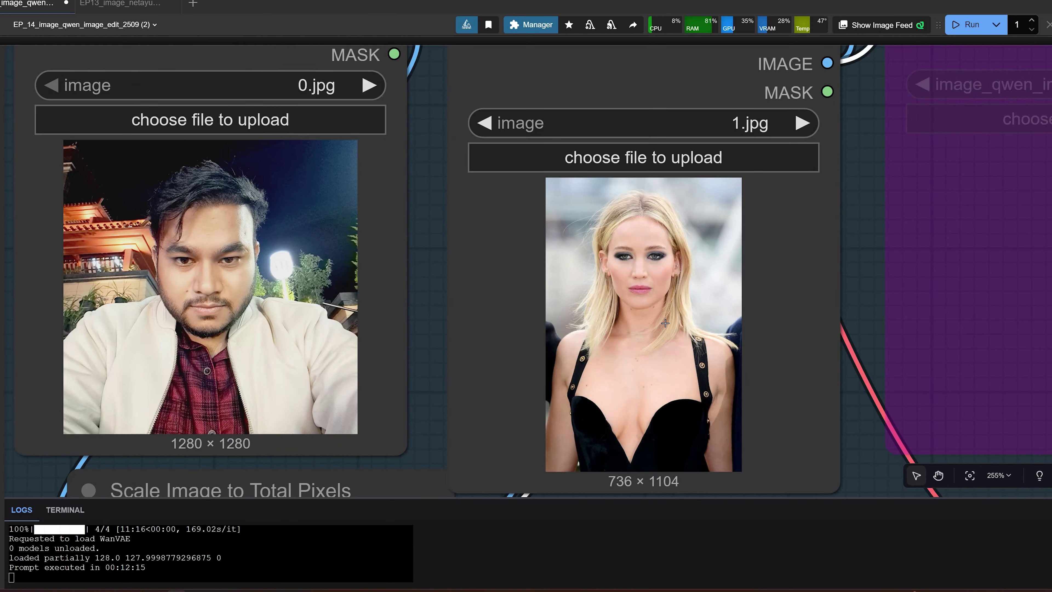
left_click_drag(665, 322, 551, 240)
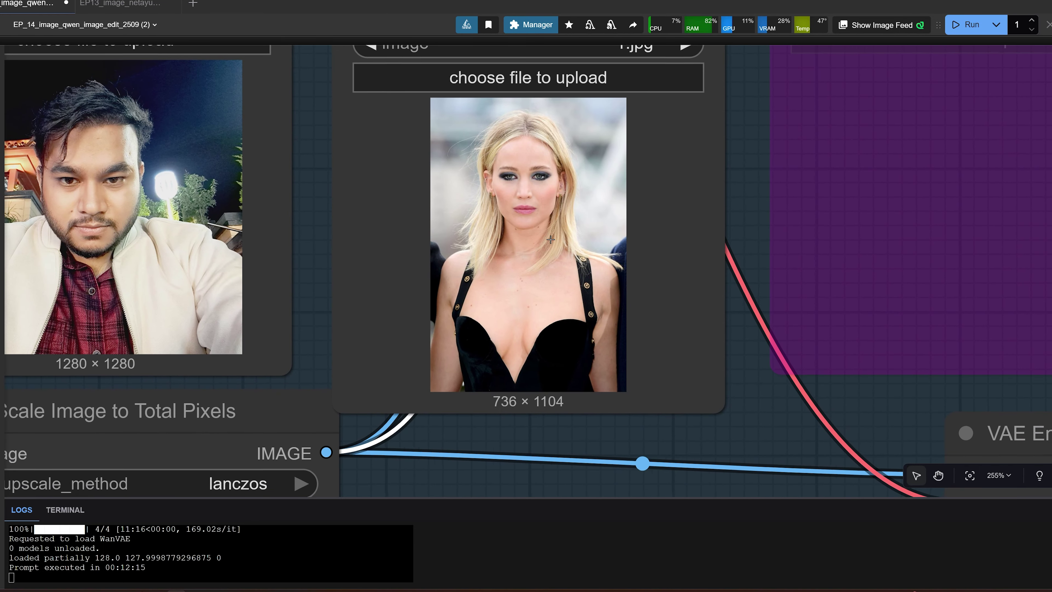
scroll(617, 199, "down", 2)
left_click_drag(885, 249, 165, 246)
left_click_drag(1027, 253, 480, 245)
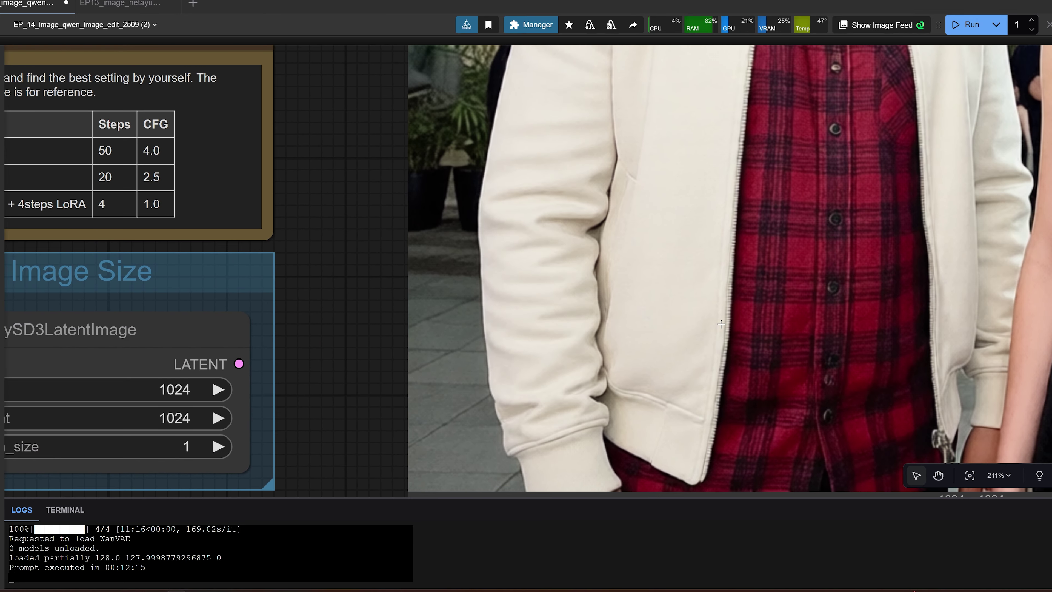
- Inspect the combined photoshoot image's faces, outfits, lighting and background
scroll(721, 323, "down", 7)
left_click_drag(824, 256, 631, 338)
scroll(633, 337, "down", 1)
left_click_drag(736, 329, 903, 481)
left_click_drag(875, 206, 805, 214)
scroll(805, 213, "down", 5)
scroll(805, 214, "right", 4)
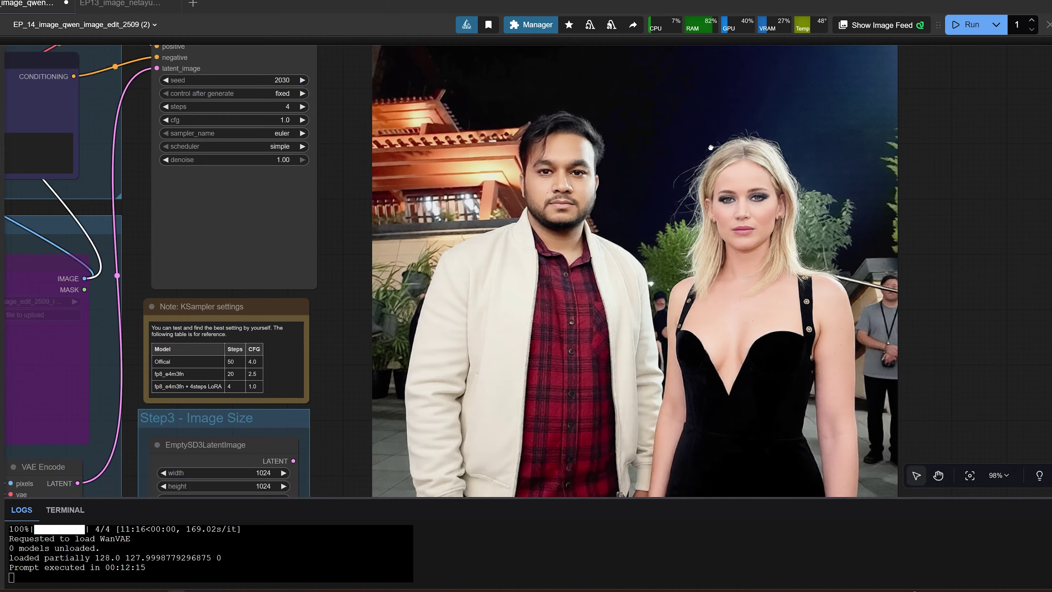
scroll(870, 266, "left", 3)
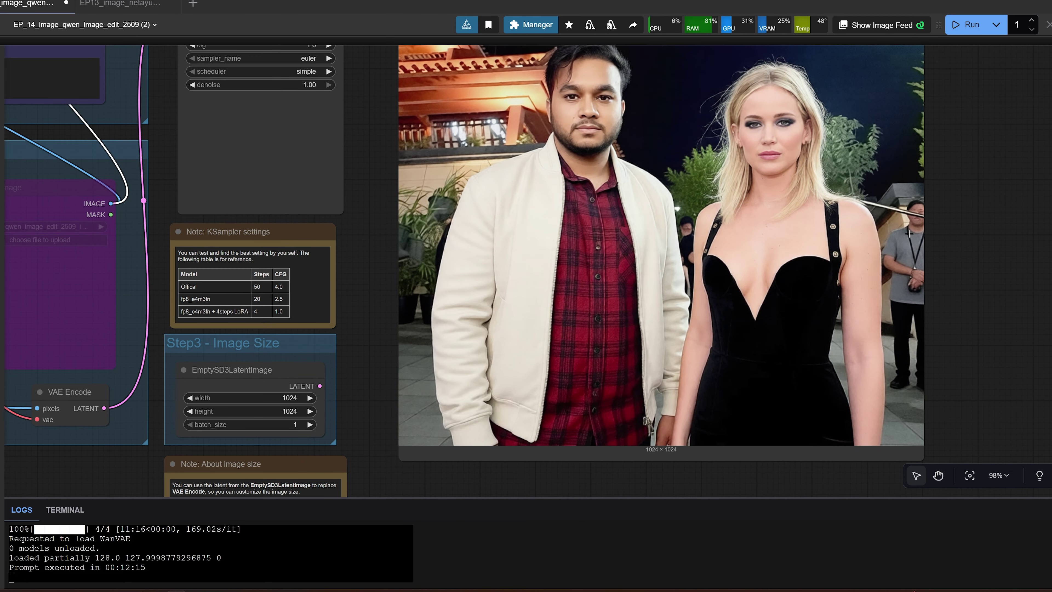
- Review the combined result alongside its prompt, the Step 2 source image nodes and the sampler settings
left_click_drag(911, 266, 1000, 330)
left_click_drag(293, 463, 475, 394)
scroll(475, 394, "down", 4)
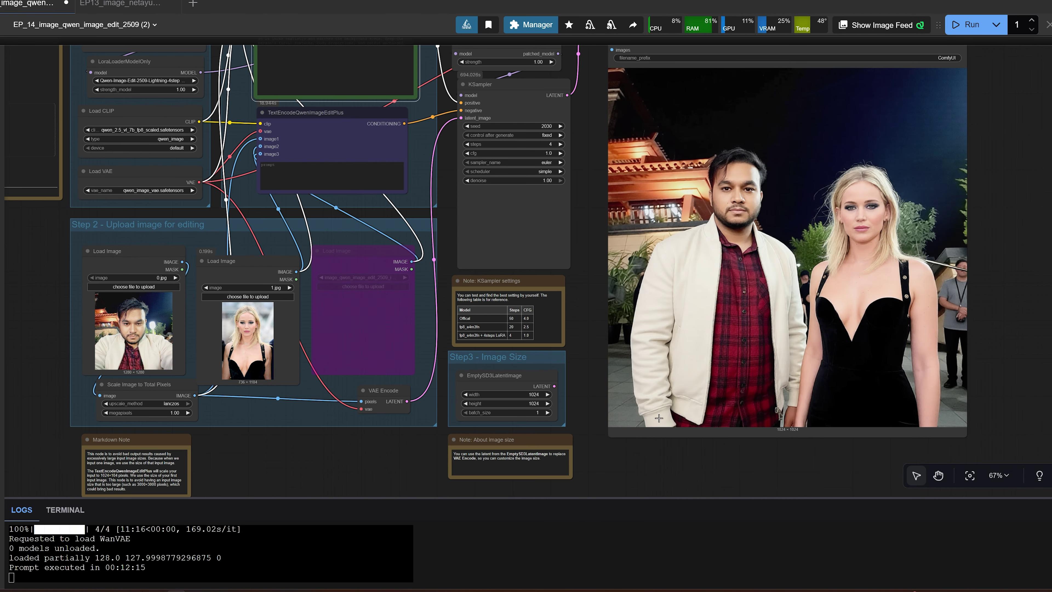
scroll(662, 222, "right", 5)
scroll(662, 223, "up", 2)
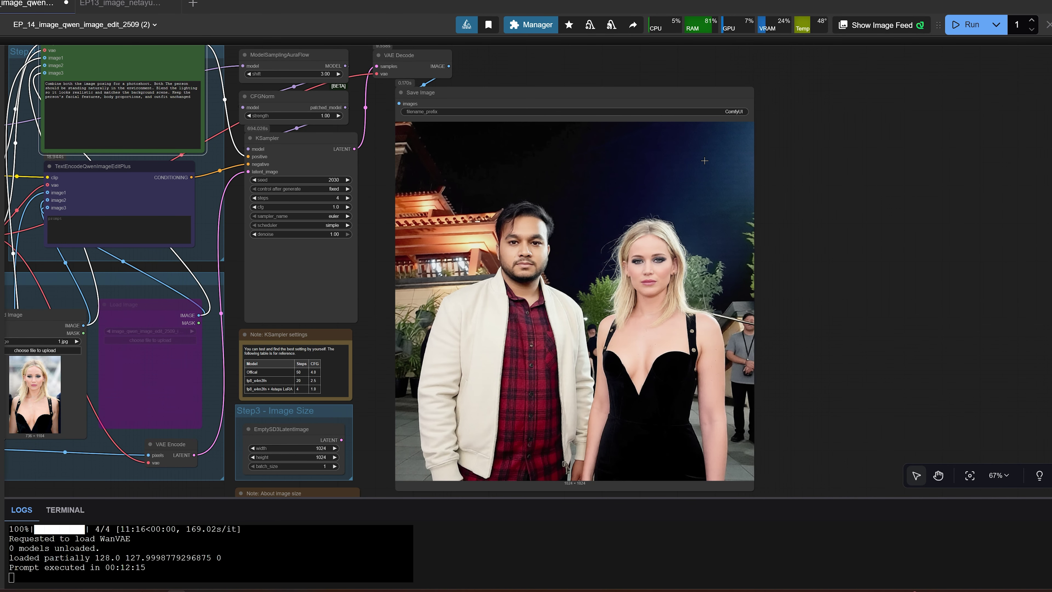
left_click_drag(651, 319, 720, 162)
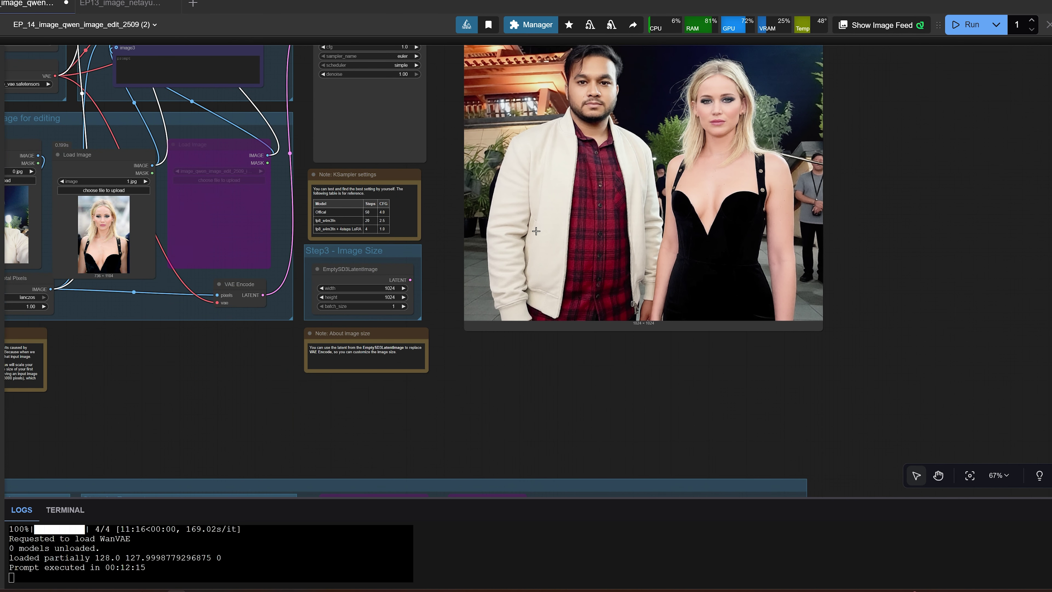
left_click_drag(621, 116, 763, 349)
scroll(762, 349, "up", 1)
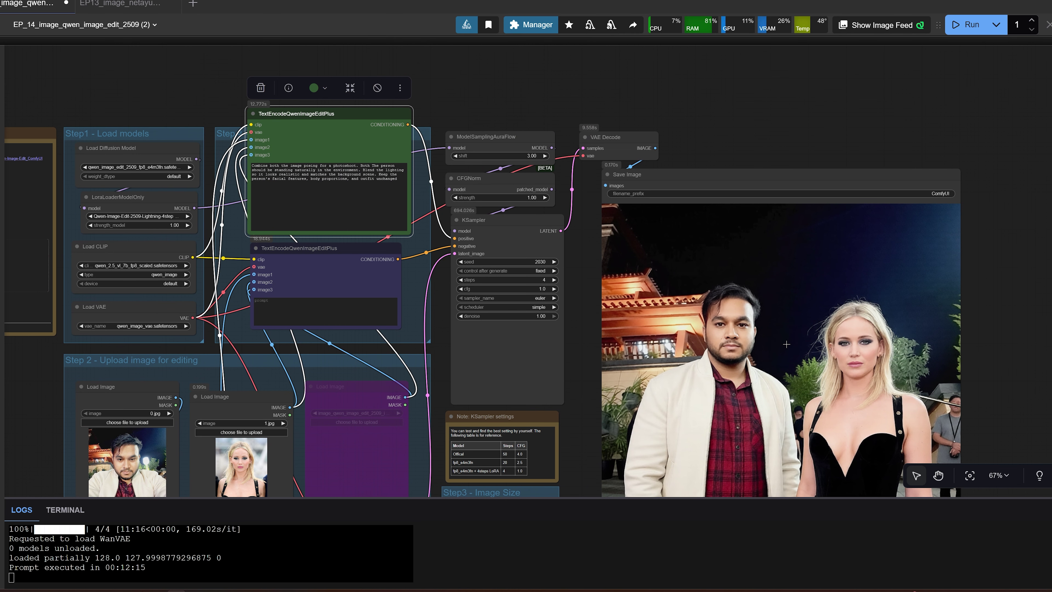
scroll(787, 344, "down", 3)
scroll(787, 344, "right", 4)
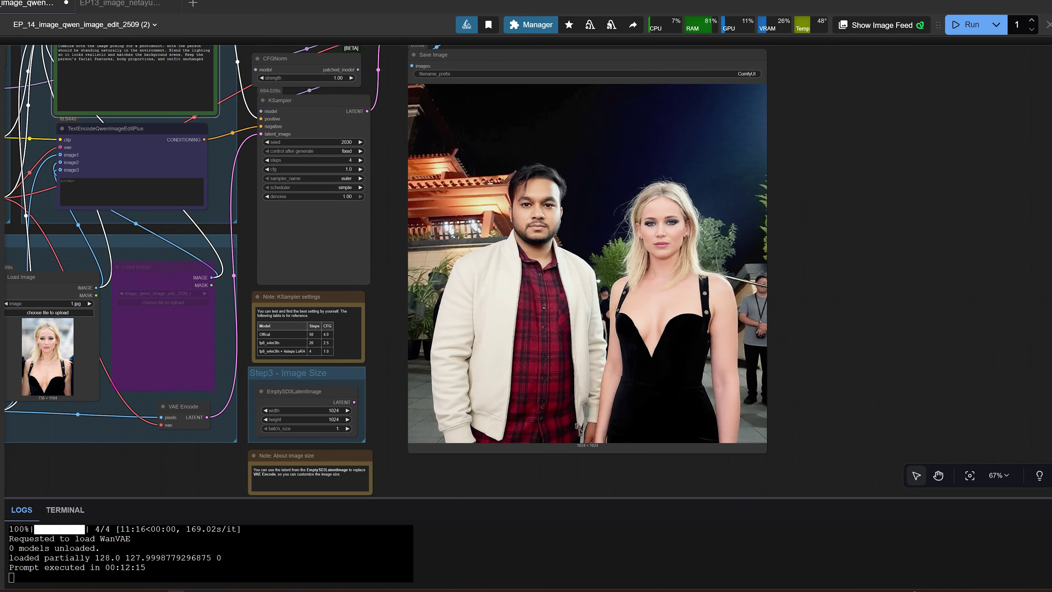
left_click_drag(379, 342, 814, 317)
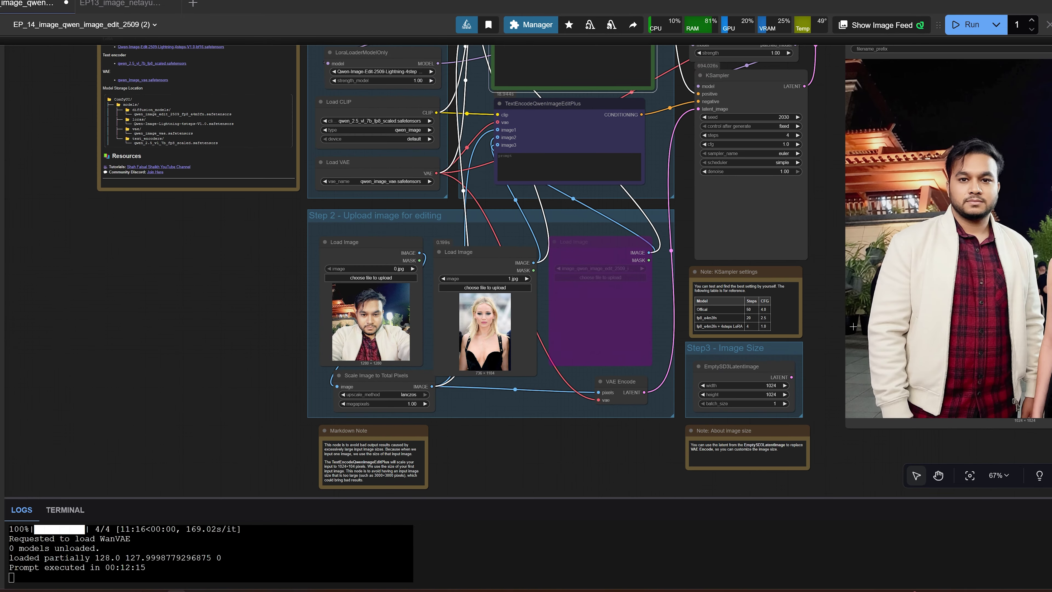
- Load the red backpack photo WhatsApp Image 2025-08-14 at 22.58.29_13edd481 from its Downloads subfolder into the second Load Image node
scroll(853, 326, "up", 4)
left_click(286, 268)
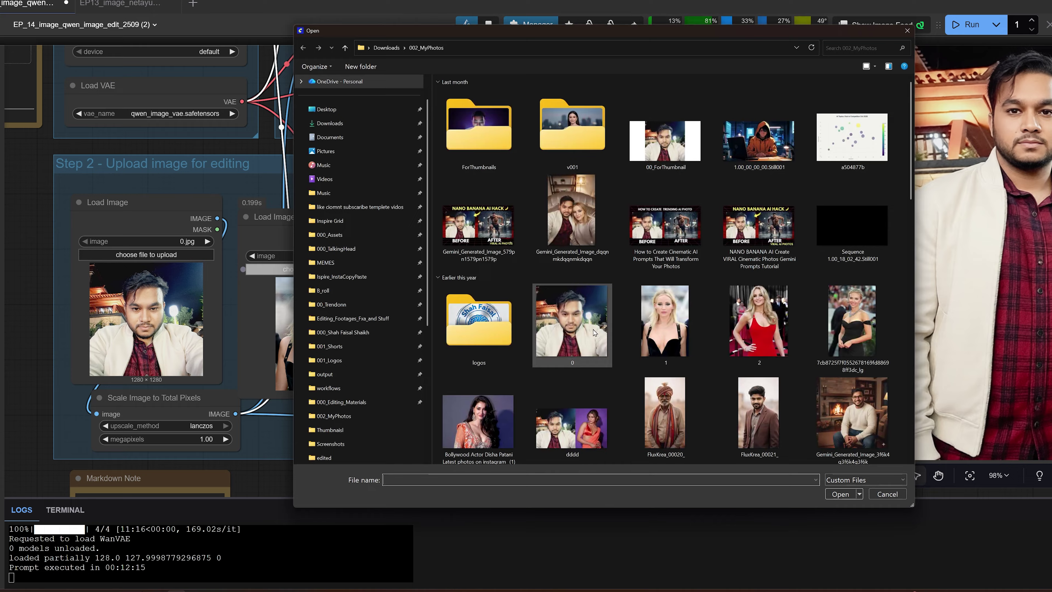
scroll(676, 321, "down", 5)
scroll(675, 321, "up", 3)
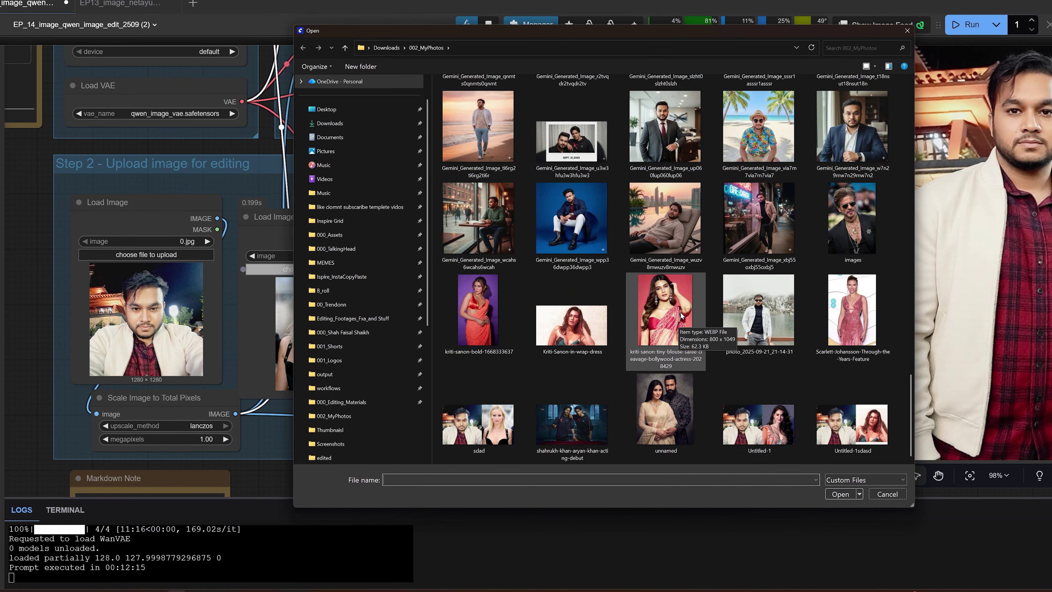
scroll(681, 316, "up", 3)
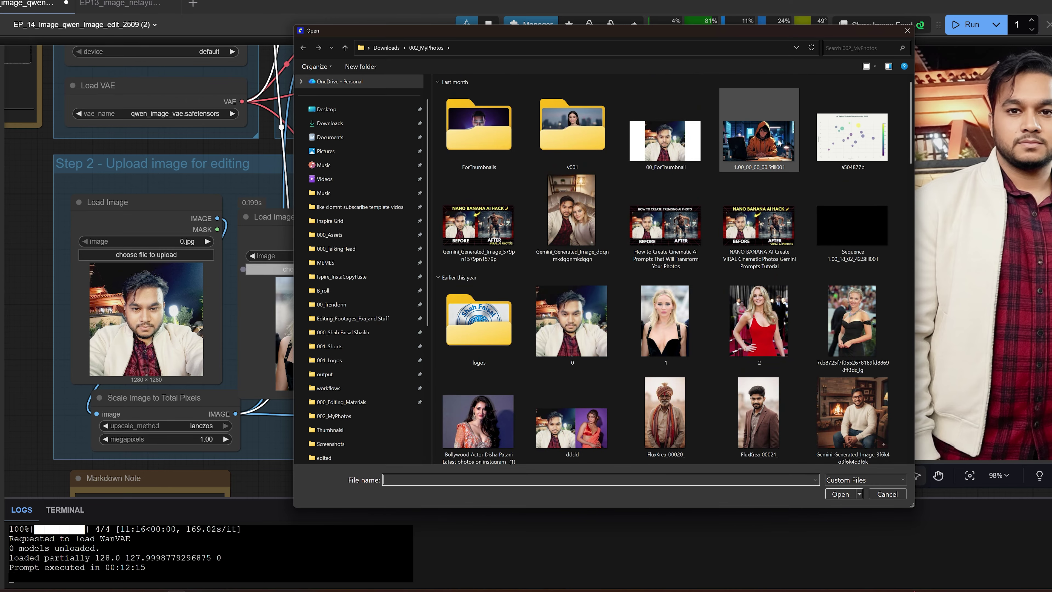
scroll(479, 132, "down", 5)
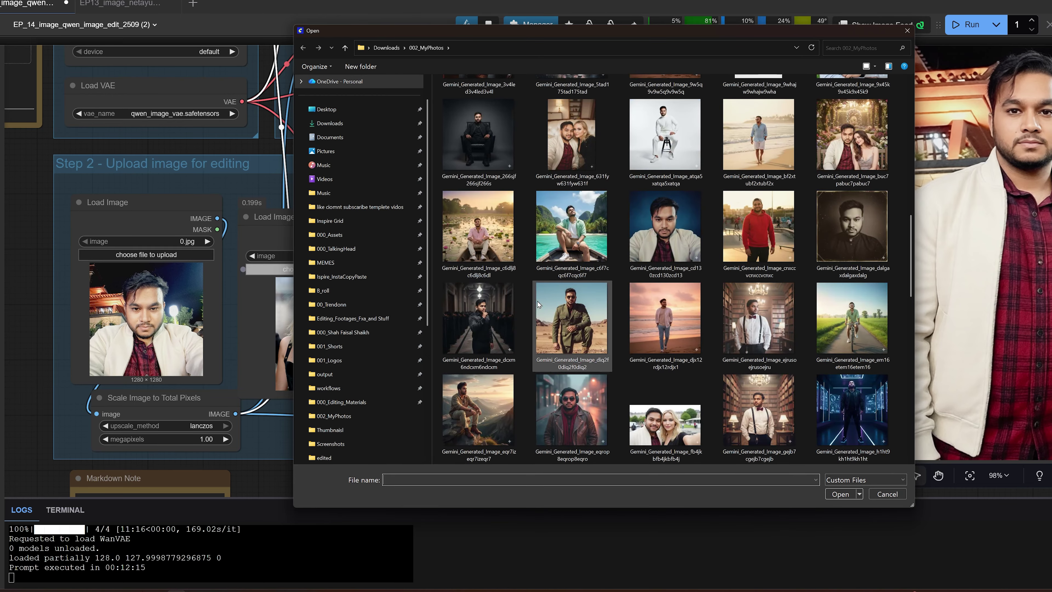
scroll(479, 133, "up", 5)
left_click(345, 48)
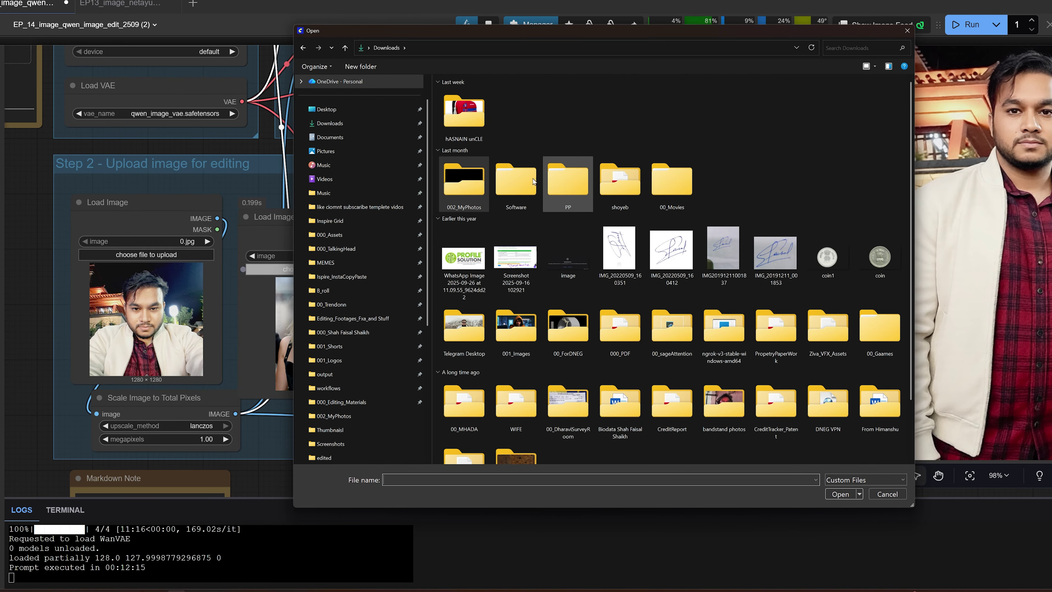
double_click(554, 187)
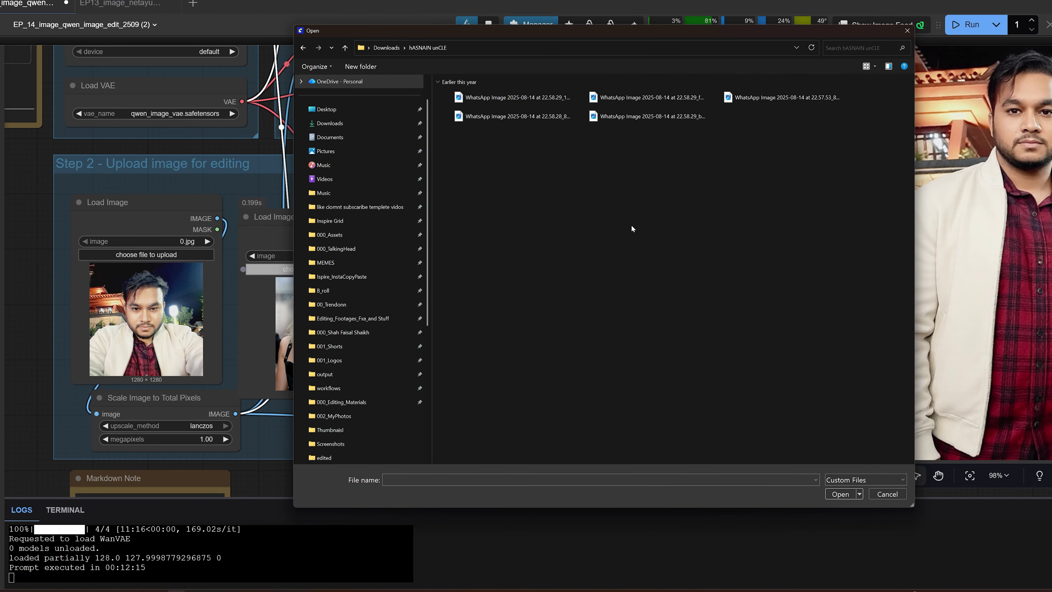
scroll(638, 228, "up", 2)
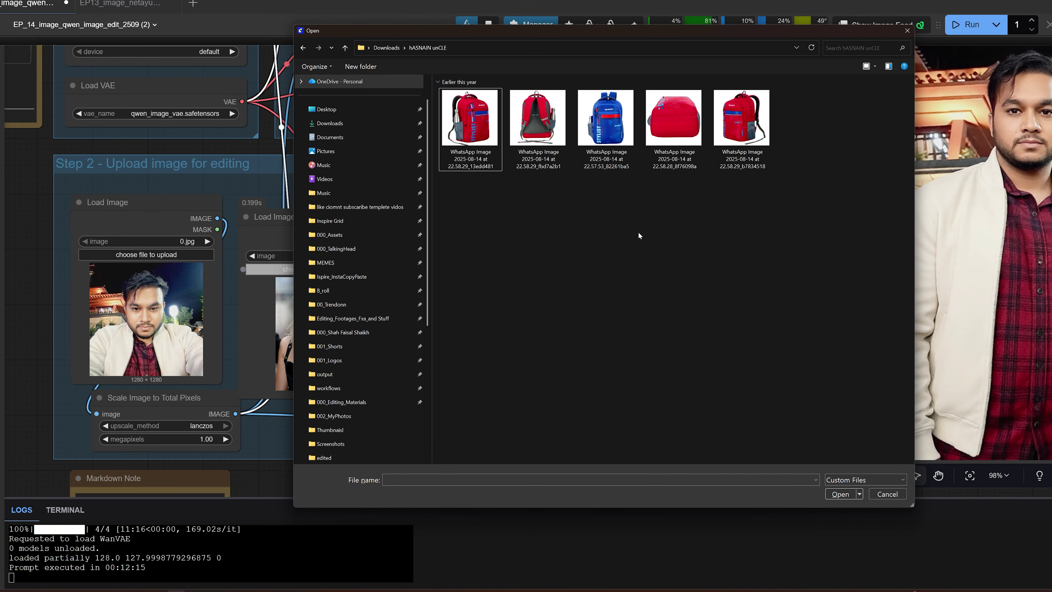
left_click(476, 148)
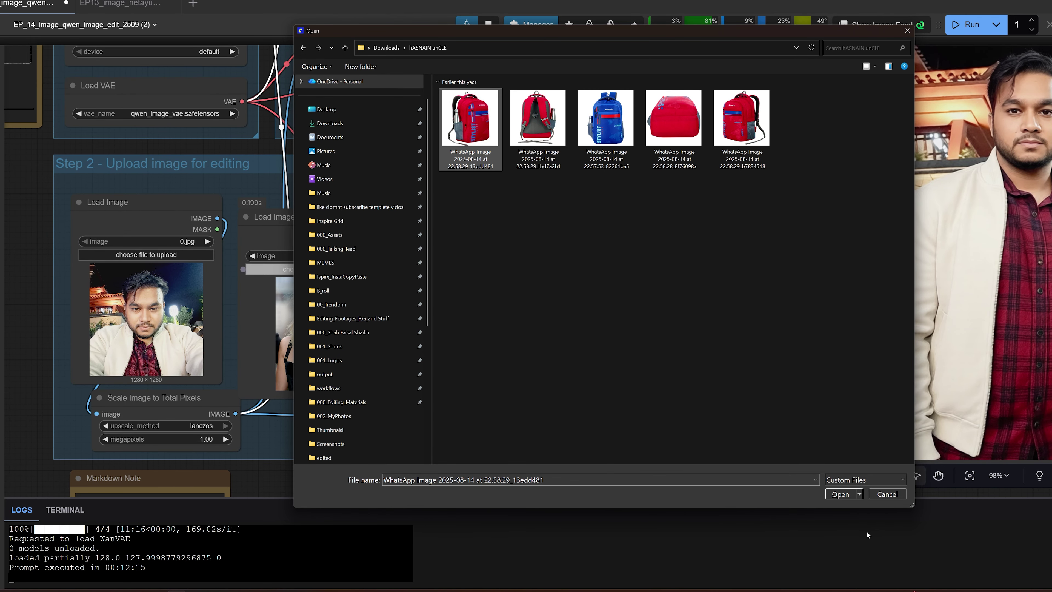
left_click(840, 494)
- Replace the positive prompt with one showing image 1's person casually holding image 2's product, with matched lighting, appropriate shadows and identical facial features and proportions
left_click_drag(592, 254, 762, 210)
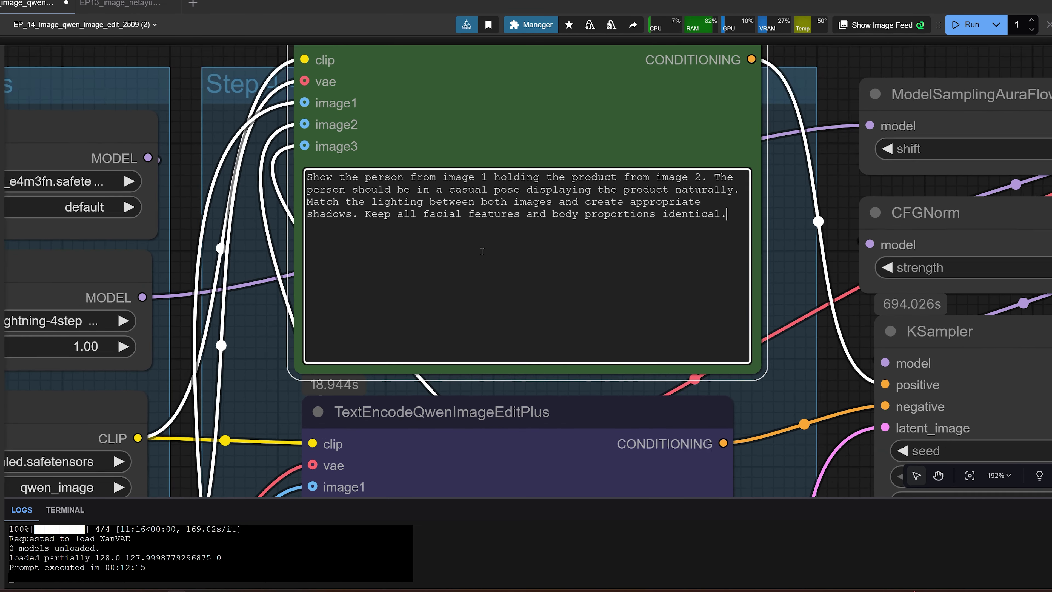
scroll(482, 249, "up", 1)
left_click_drag(662, 245, 632, 267)
scroll(633, 266, "up", 1)
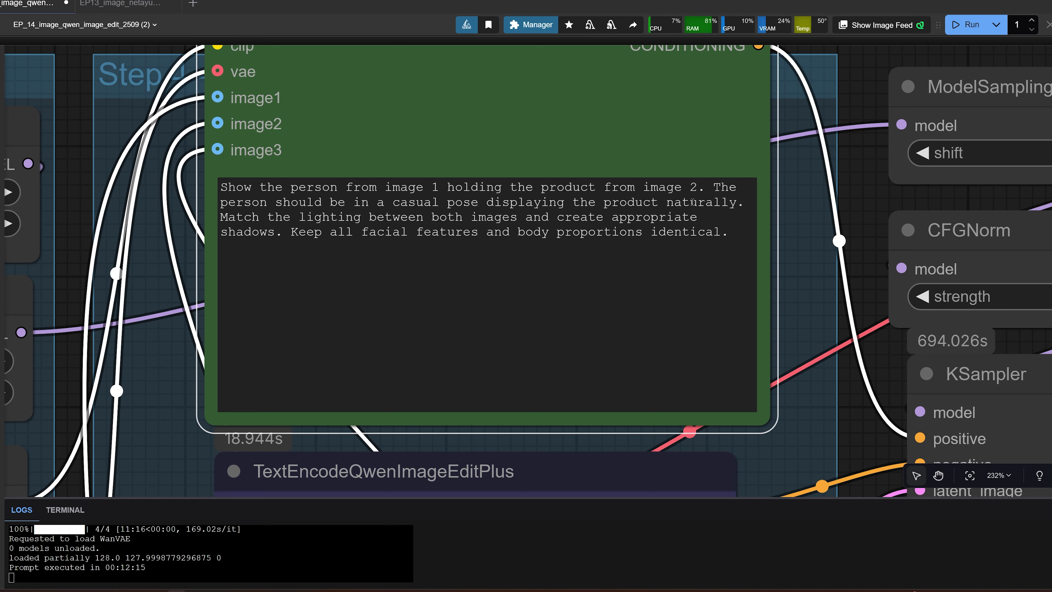
left_click_drag(784, 236, 748, 216)
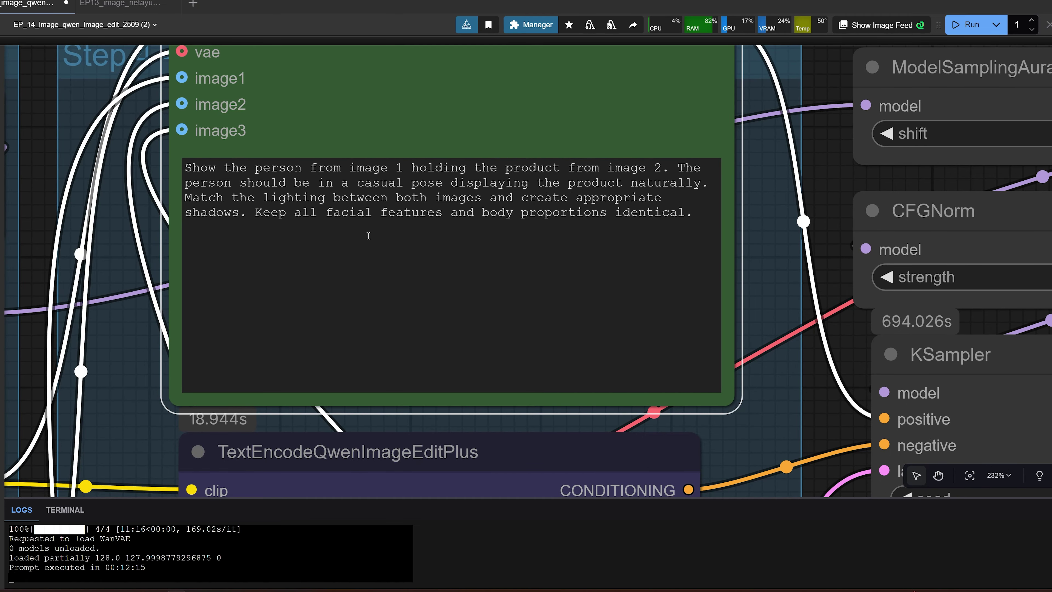
scroll(783, 277, "down", 2)
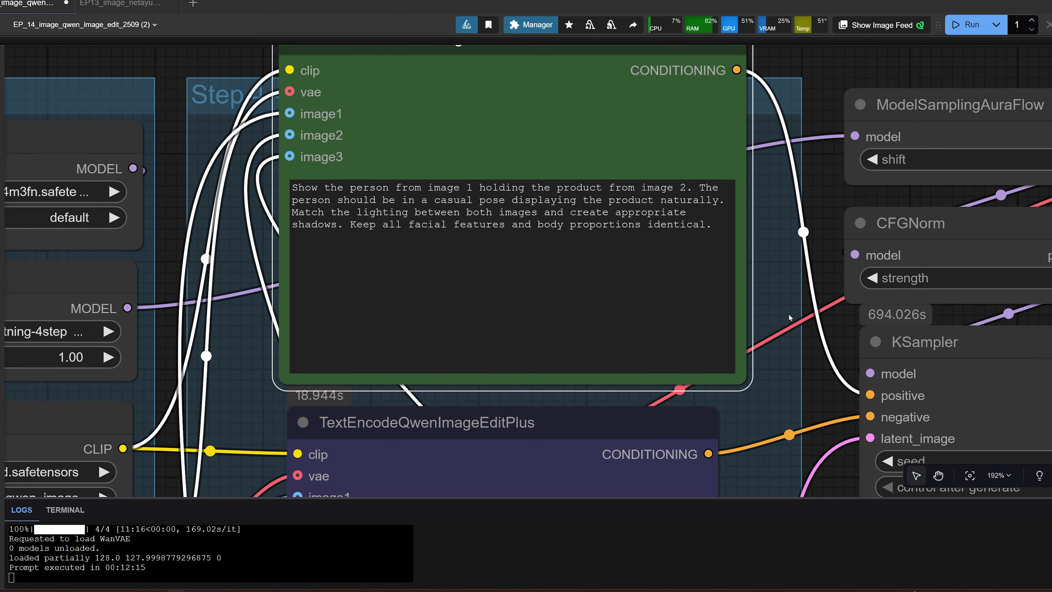
left_click_drag(775, 290, 610, 226)
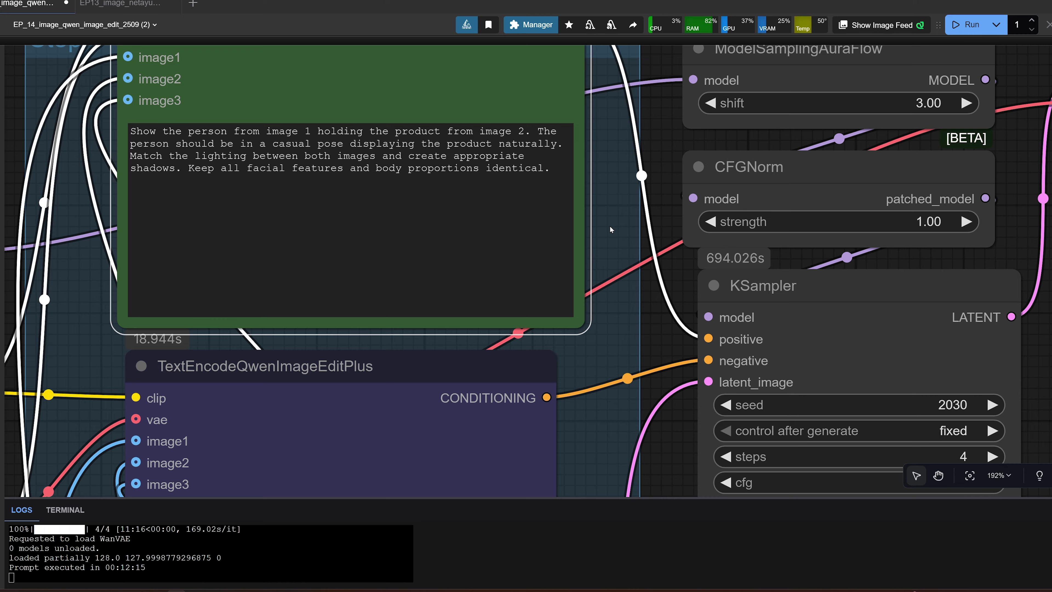
- Check the KSampler settings and both source images, and run the workflow
left_click_drag(850, 445, 649, 291)
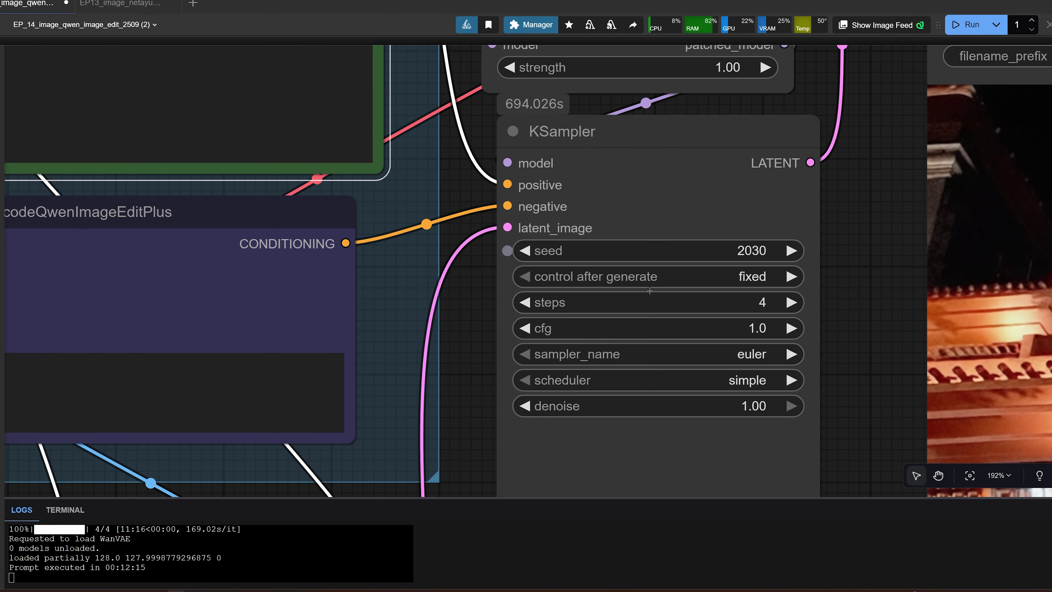
scroll(848, 340, "down", 4)
left_click_drag(599, 461, 730, 231)
scroll(604, 319, "down", 4)
left_click_drag(617, 267, 709, 196)
scroll(709, 197, "up", 1)
left_click_drag(831, 270, 529, 269)
scroll(835, 272, "down", 4)
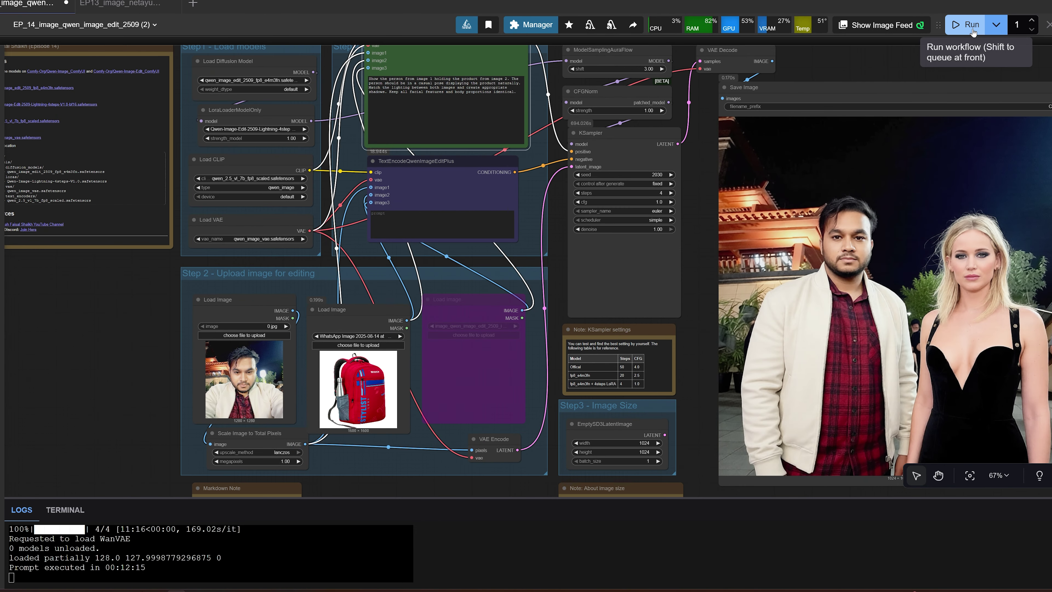
left_click(969, 25)
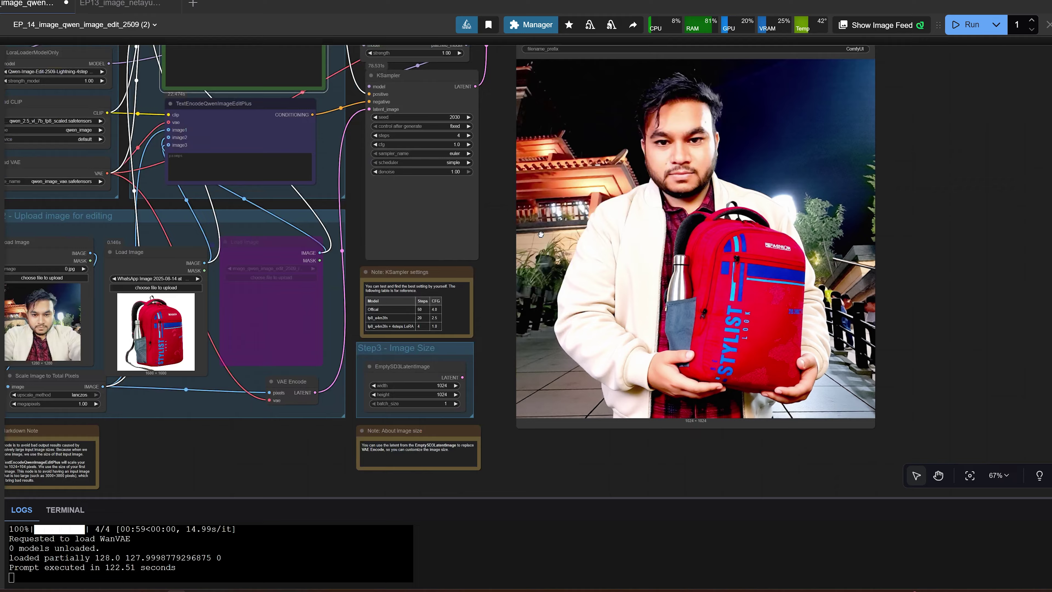
- Examine the generated image of the person holding the backpack and compare it with the two source photos
scroll(706, 256, "up", 5)
scroll(706, 256, "down", 4)
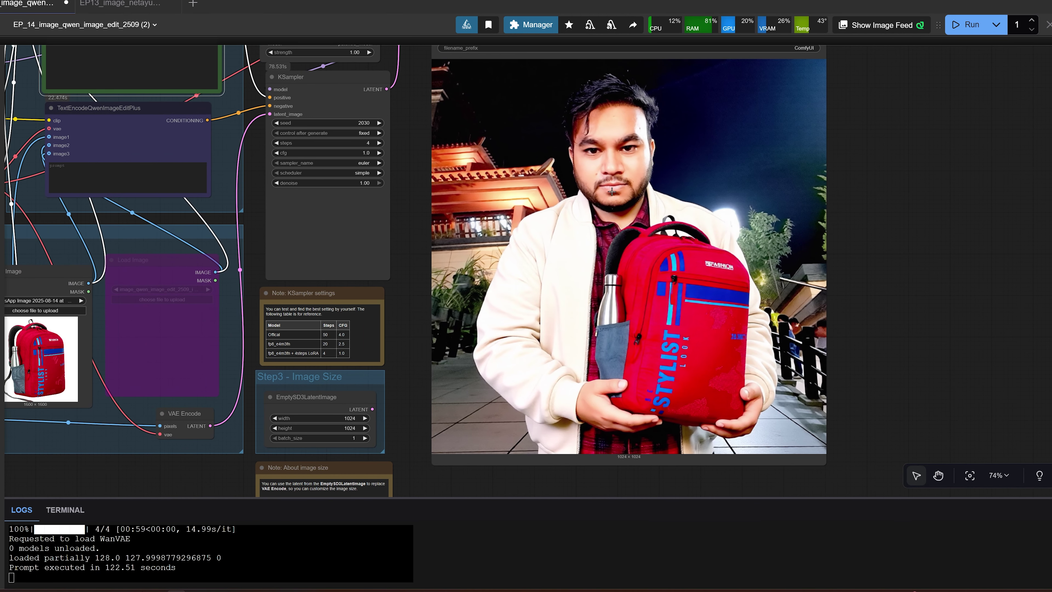
left_click_drag(635, 182, 659, 250)
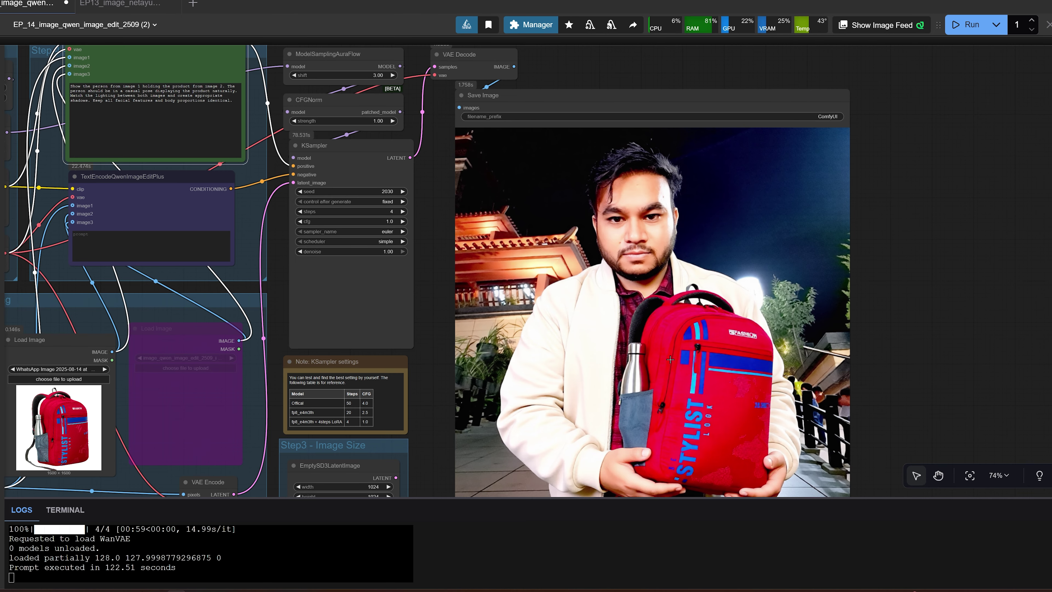
left_click_drag(362, 387, 684, 307)
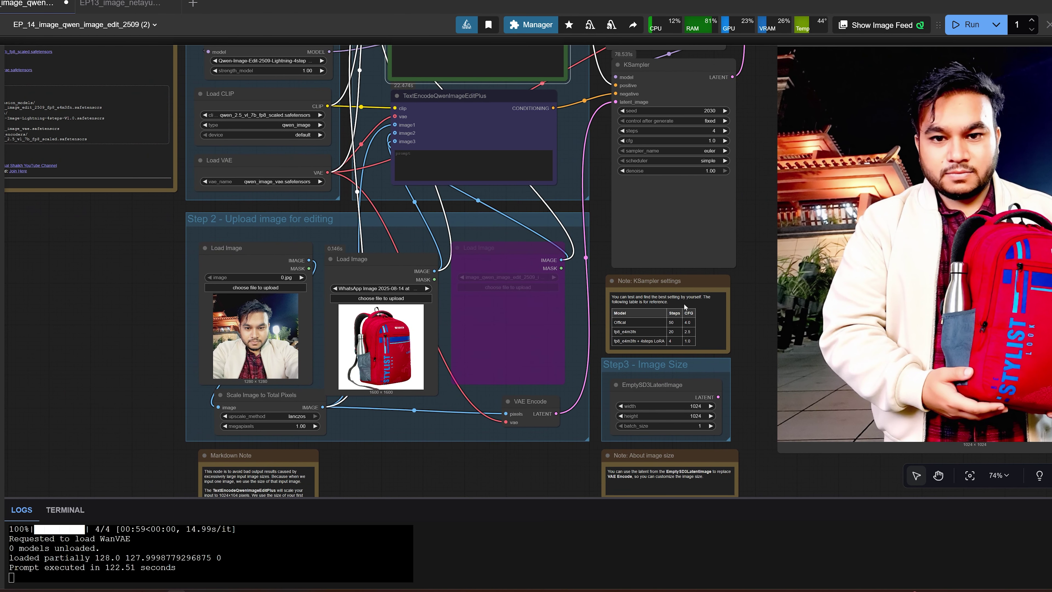
scroll(239, 332, "up", 5)
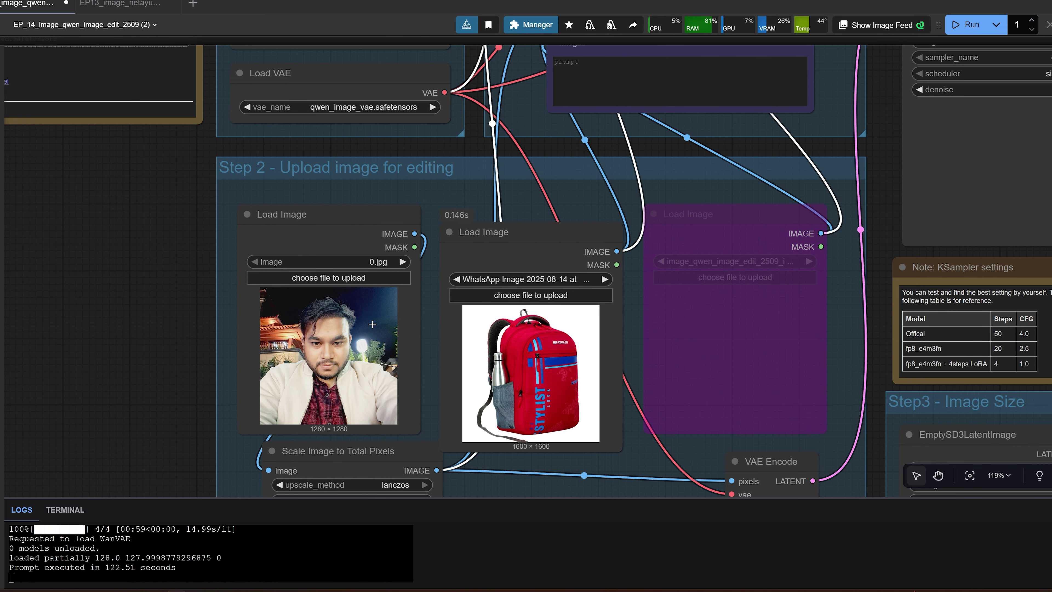
left_click_drag(347, 332, 222, 298)
left_click_drag(447, 340, 400, 294)
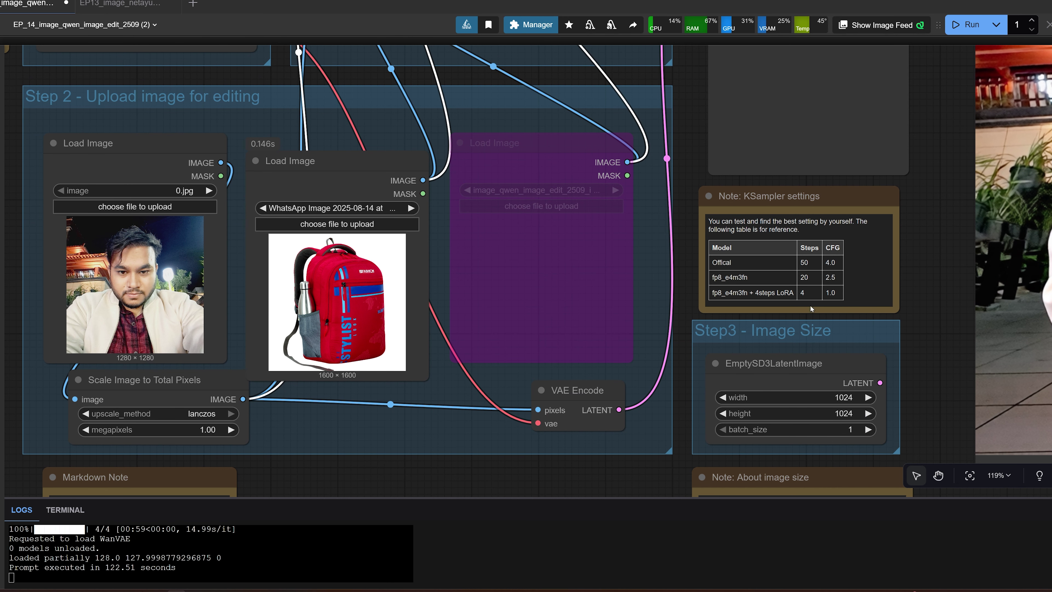
- Inspect the backpack result's hands, lighting and product details alongside the prompt and sampler nodes
scroll(831, 313, "down", 4)
left_click_drag(831, 313, 410, 325)
left_click_drag(837, 145, 914, 355)
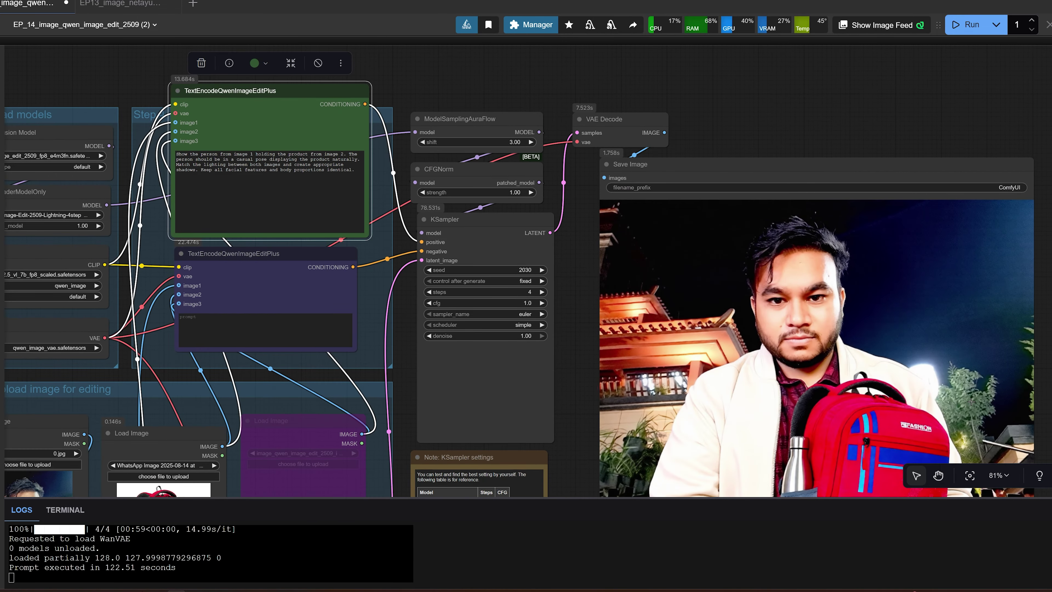
left_click_drag(970, 401, 712, 249)
scroll(751, 287, "down", 2)
left_click_drag(812, 286, 649, 296)
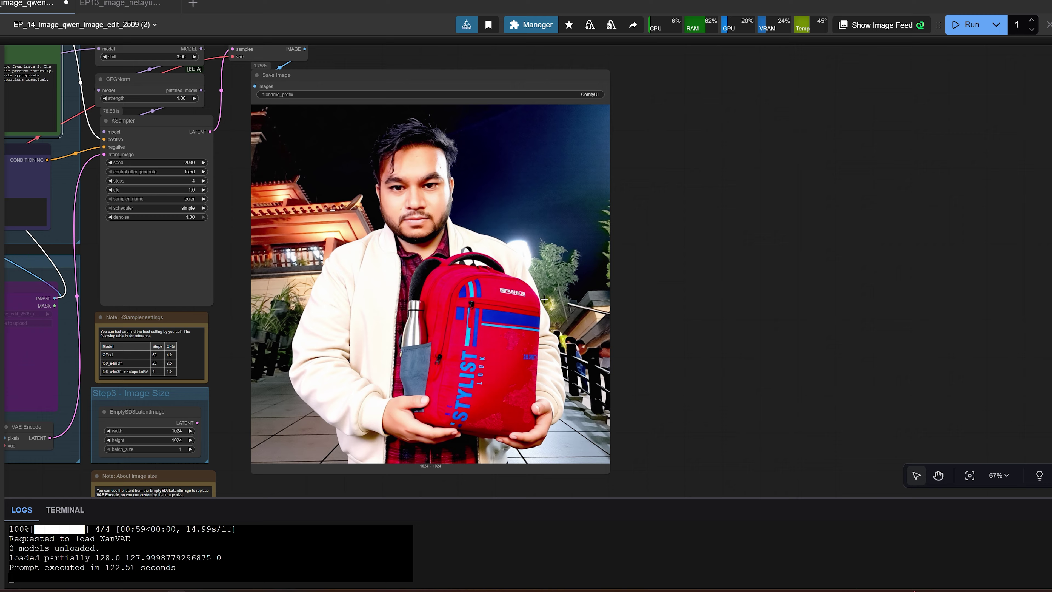
left_click_drag(541, 254, 782, 303)
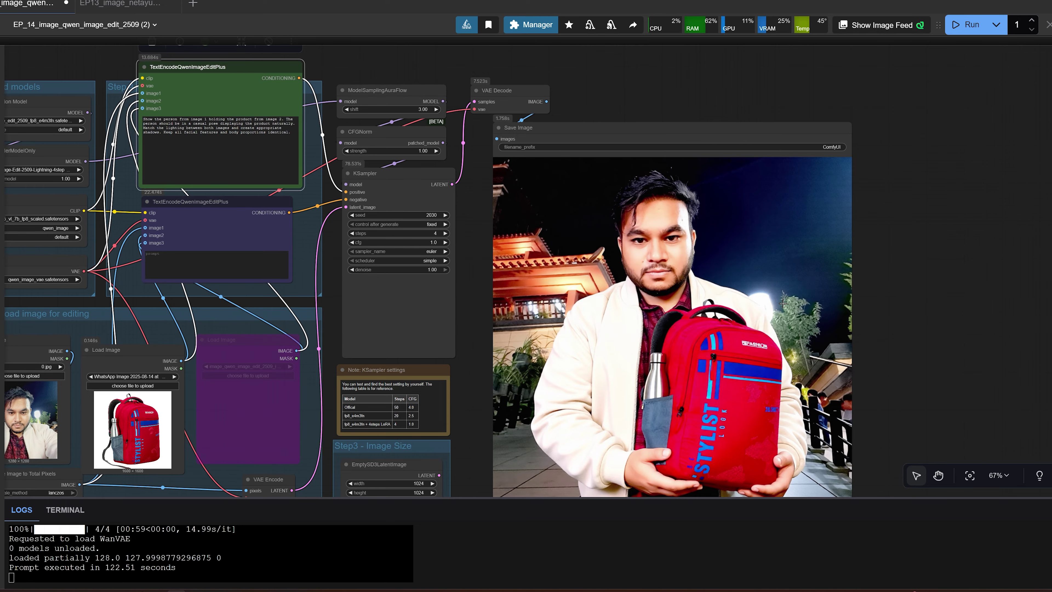
left_click_drag(633, 330, 776, 298)
left_click_drag(843, 289, 617, 254)
- Reread the product-holding prompt up close and check the generated image against its instructions and the source images
left_click_drag(177, 199, 480, 284)
scroll(479, 285, "up", 6)
left_click_drag(611, 98, 436, 280)
scroll(361, 286, "up", 5)
scroll(846, 379, "down", 4)
left_click_drag(951, 352, 441, 88)
scroll(442, 89, "down", 4)
scroll(742, 283, "down", 2)
left_click_drag(579, 267, 656, 197)
scroll(656, 197, "down", 1)
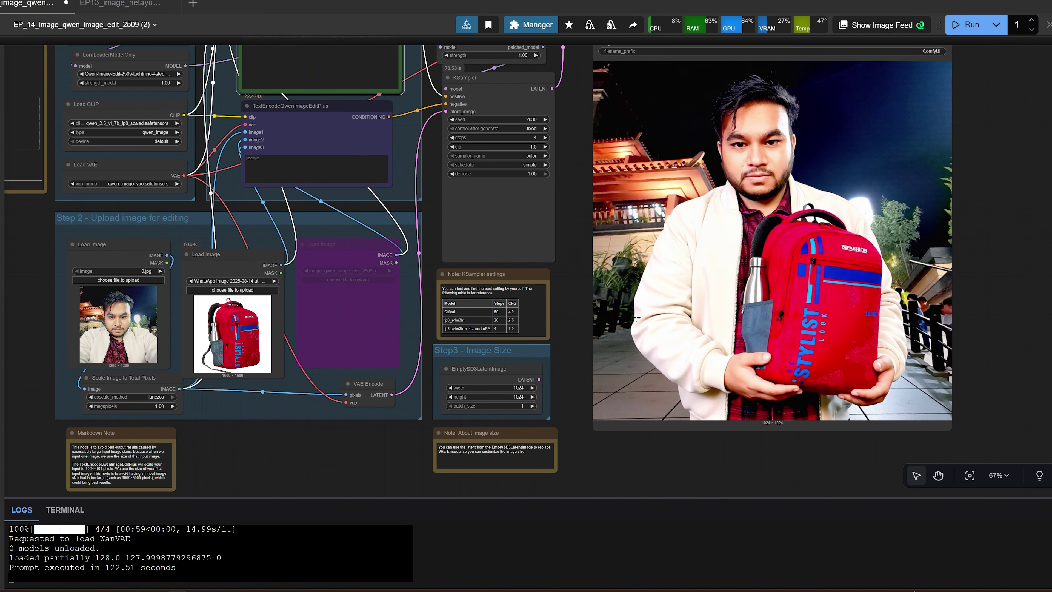
left_click_drag(738, 231, 852, 281)
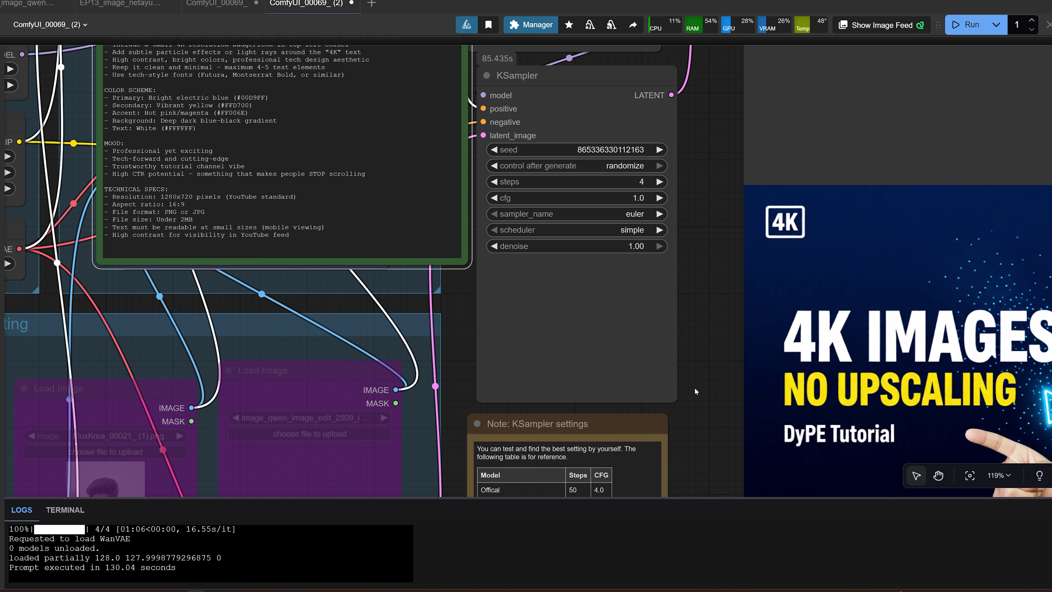
- Review the YouTube thumbnail prompt node, model loaders and KSampler settings in the ComfyUI_00069_ (2) workflow
left_click_drag(510, 359, 827, 453)
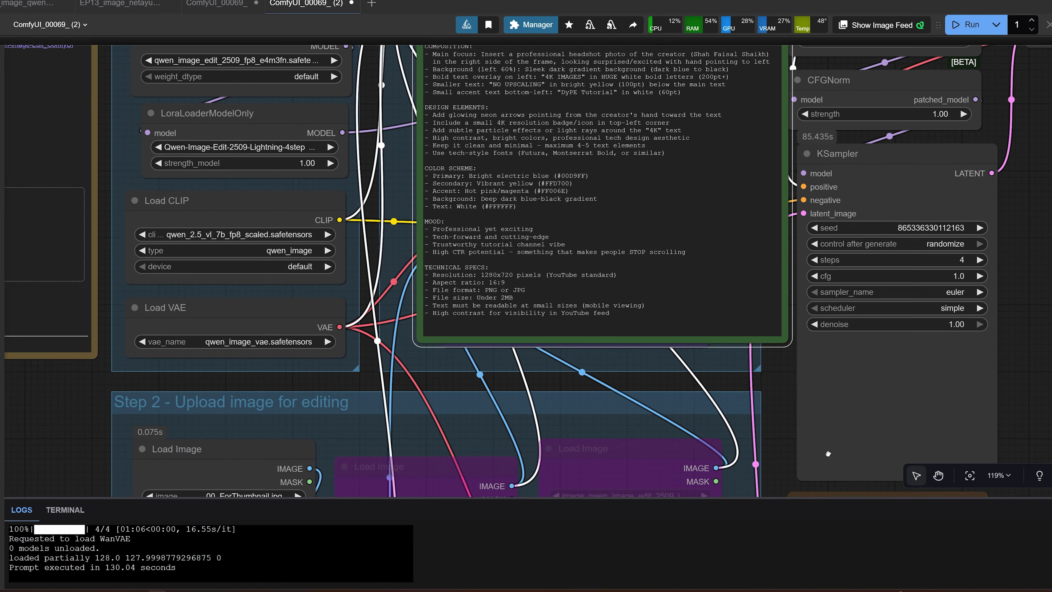
scroll(828, 453, "up", 5)
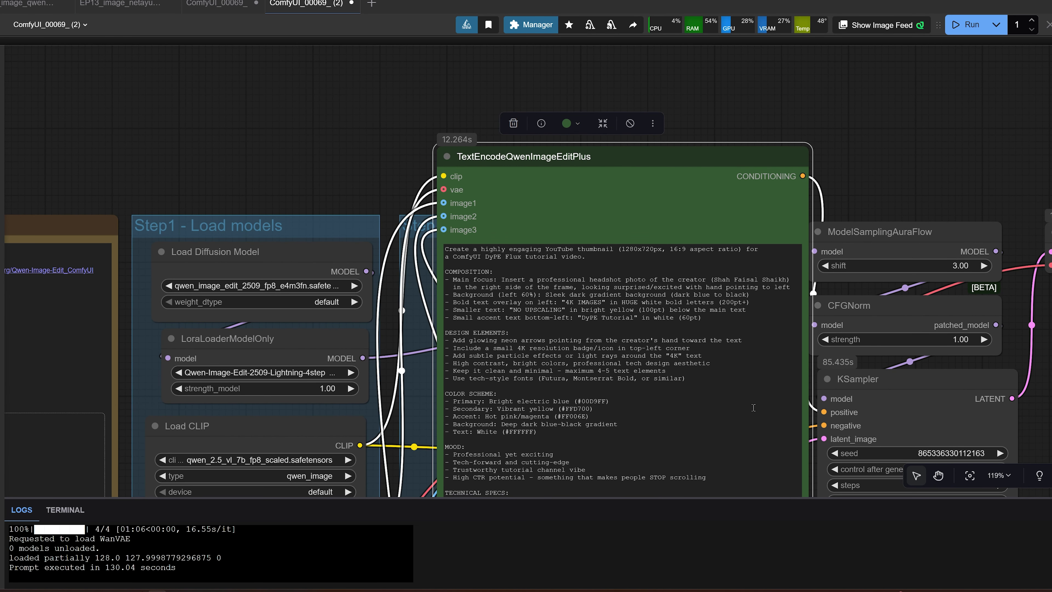
left_click_drag(754, 408, 895, 322)
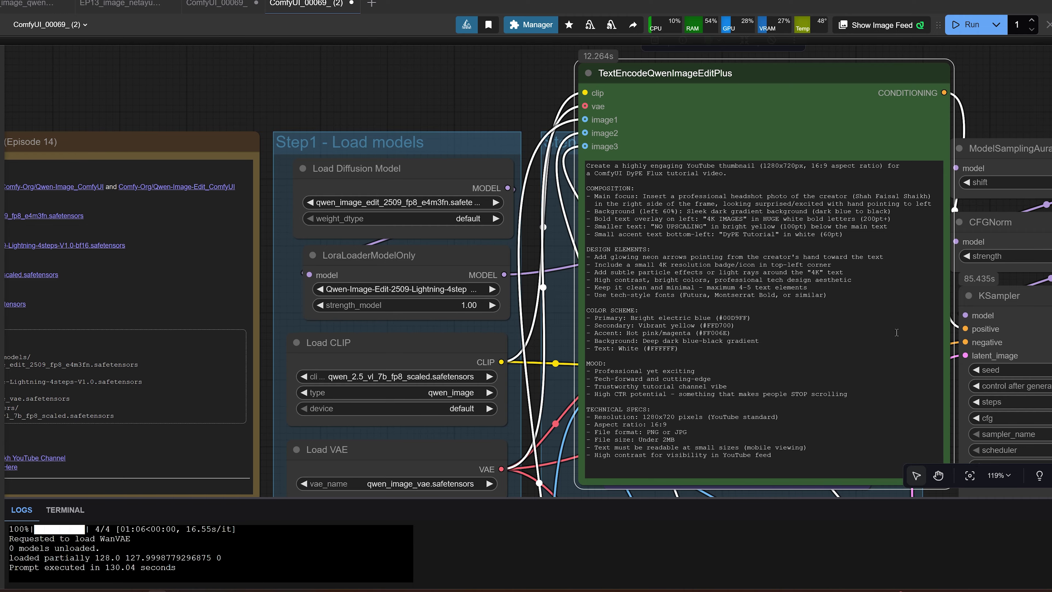
left_click_drag(954, 287, 831, 250)
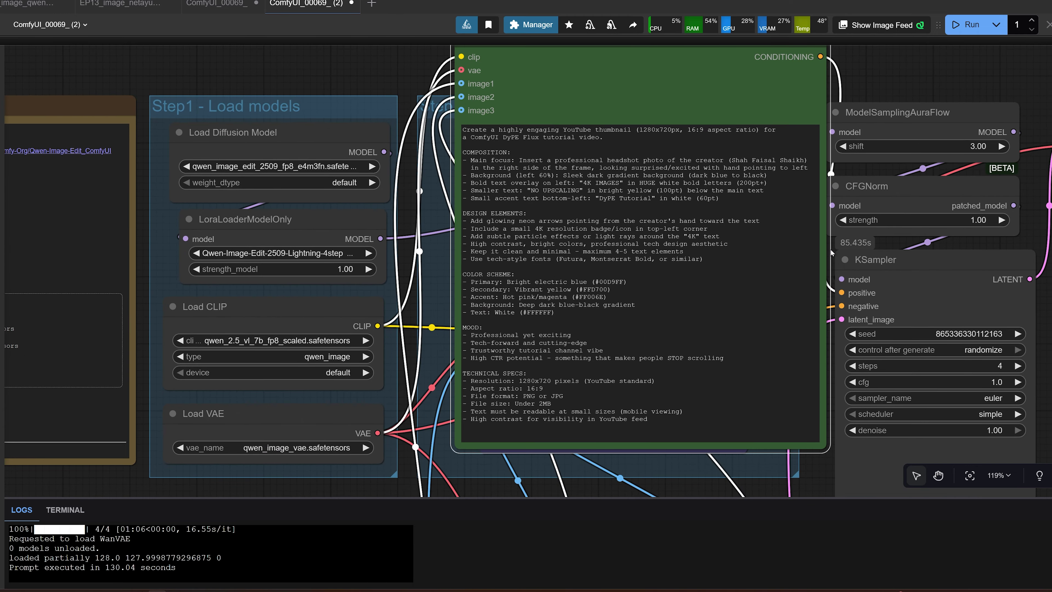
left_click_drag(889, 83, 894, 125)
scroll(894, 125, "right", 4)
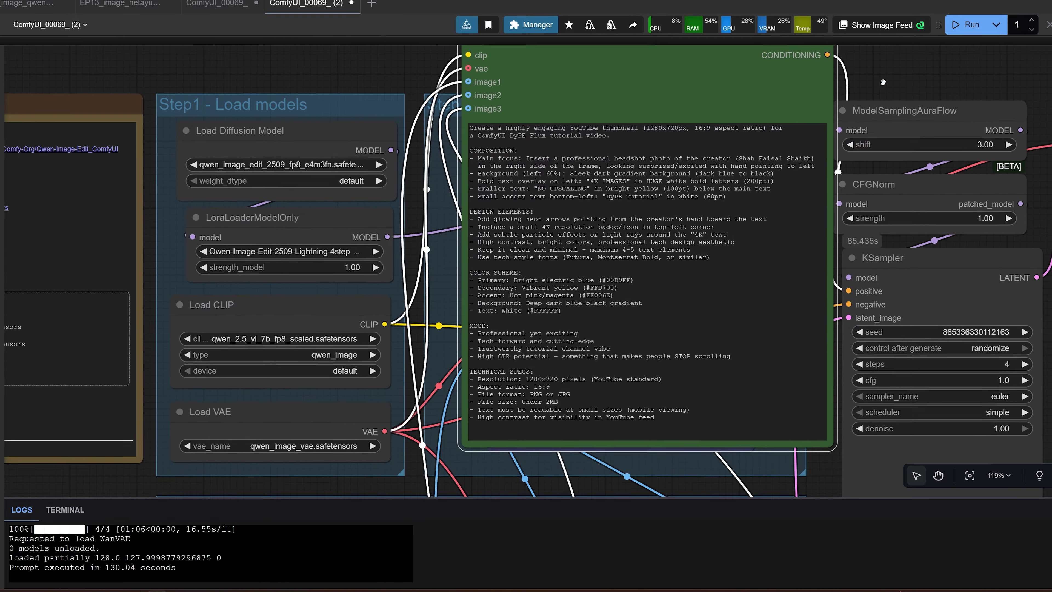
- Read the thumbnail prompt's composition, design elements, color scheme, mood and technical specs sections up close
scroll(520, 239, "up", 4)
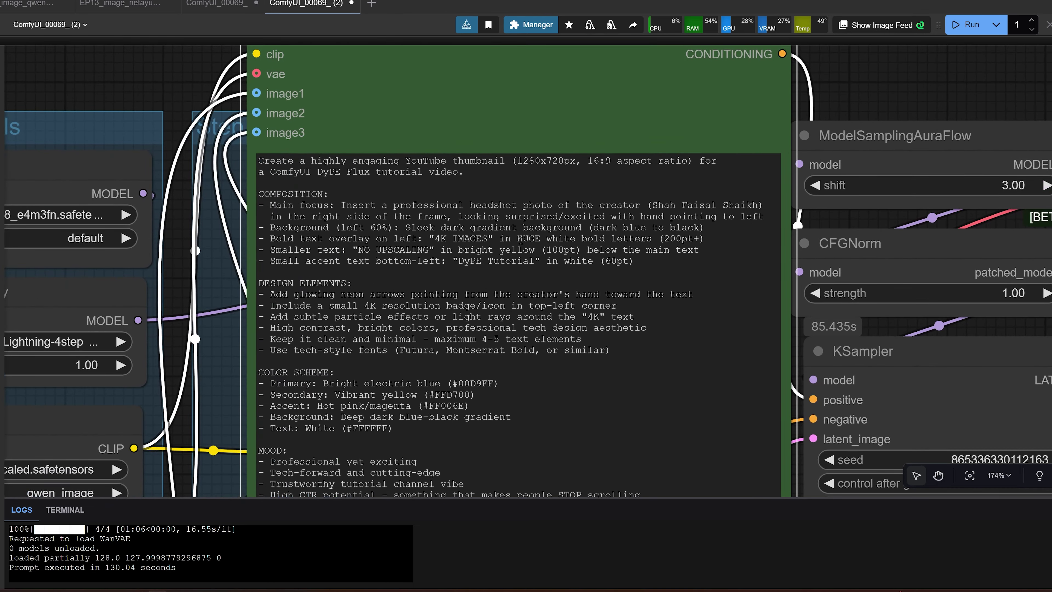
left_click_drag(526, 279, 439, 298)
left_click_drag(610, 390, 630, 303)
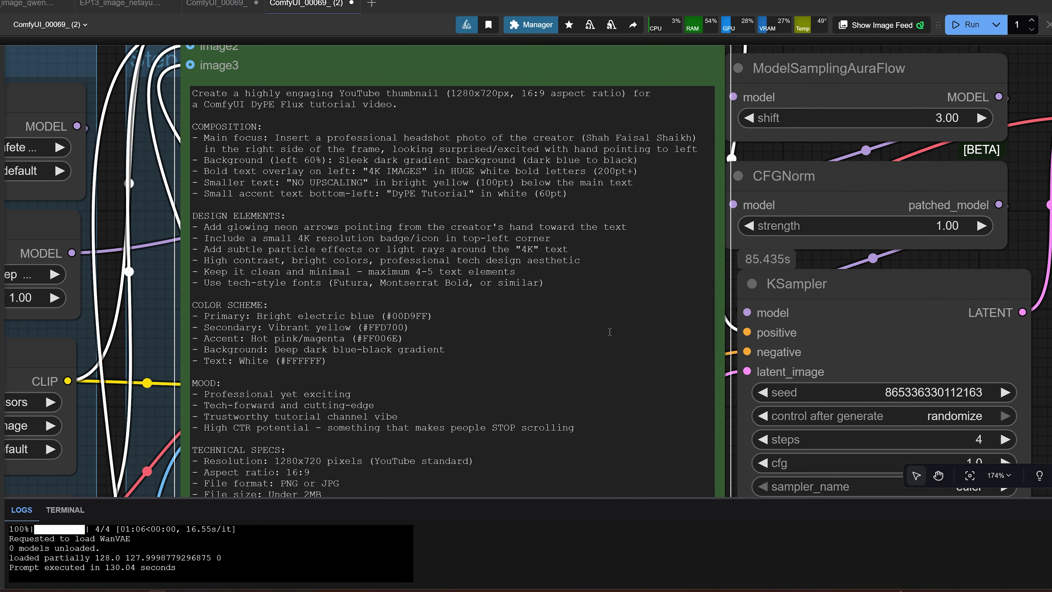
scroll(624, 272, "down", 2)
scroll(622, 277, "up", 3)
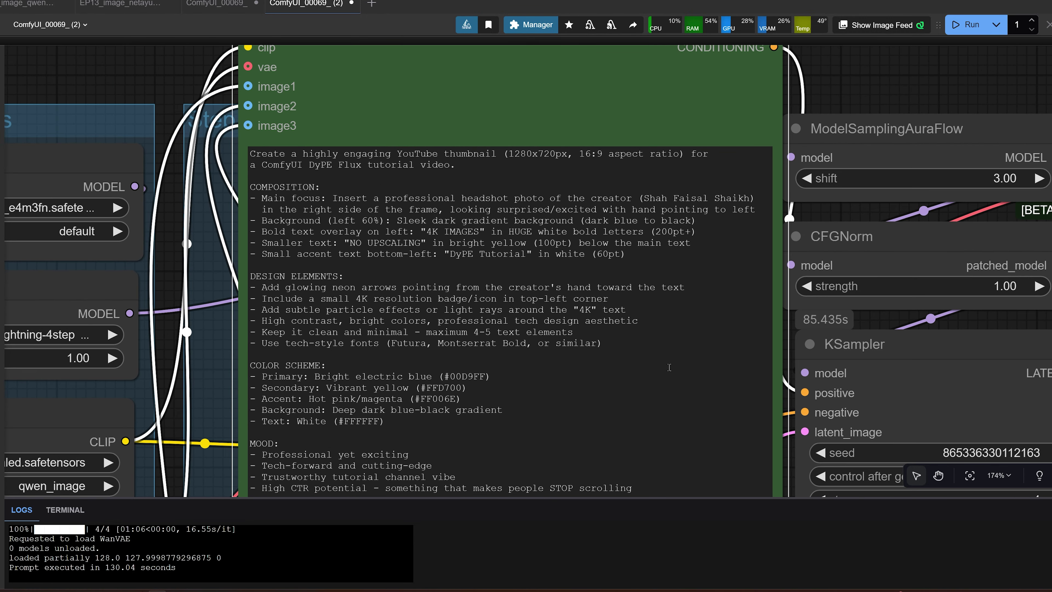
scroll(671, 338, "down", 4)
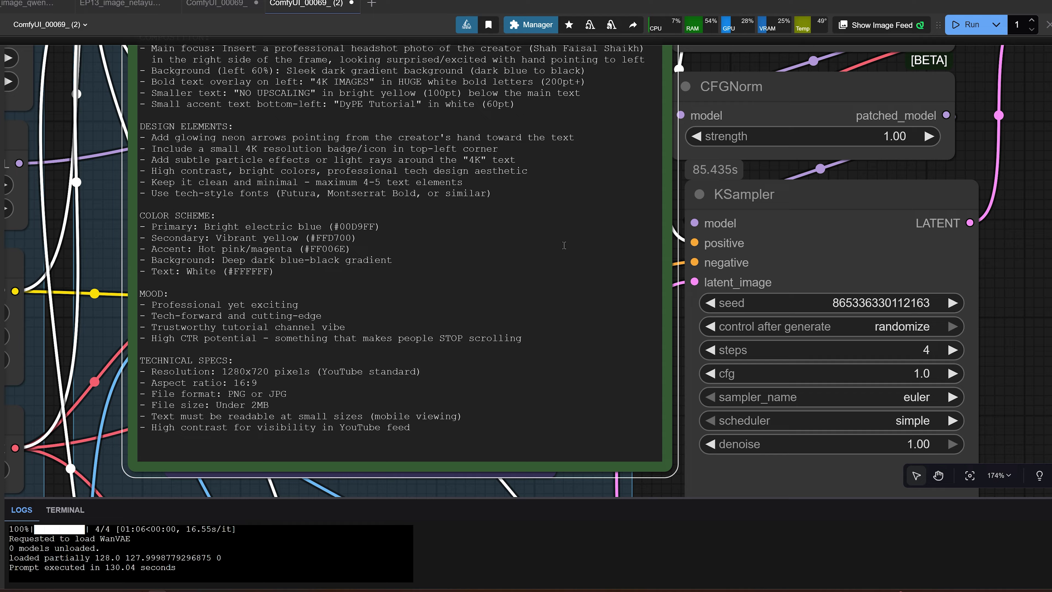
- Reread the thumbnail prompt's composition section and look over the source photo 00_ForThumbnail.jpg in the image upload group
left_click_drag(560, 235, 491, 324)
scroll(491, 323, "down", 2)
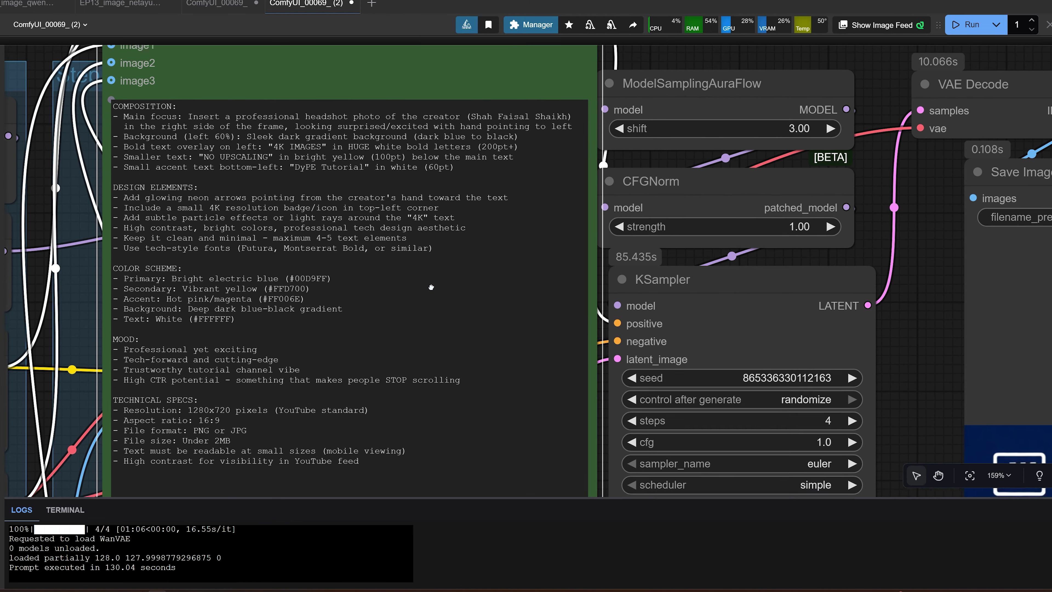
left_click_drag(188, 113, 107, 111)
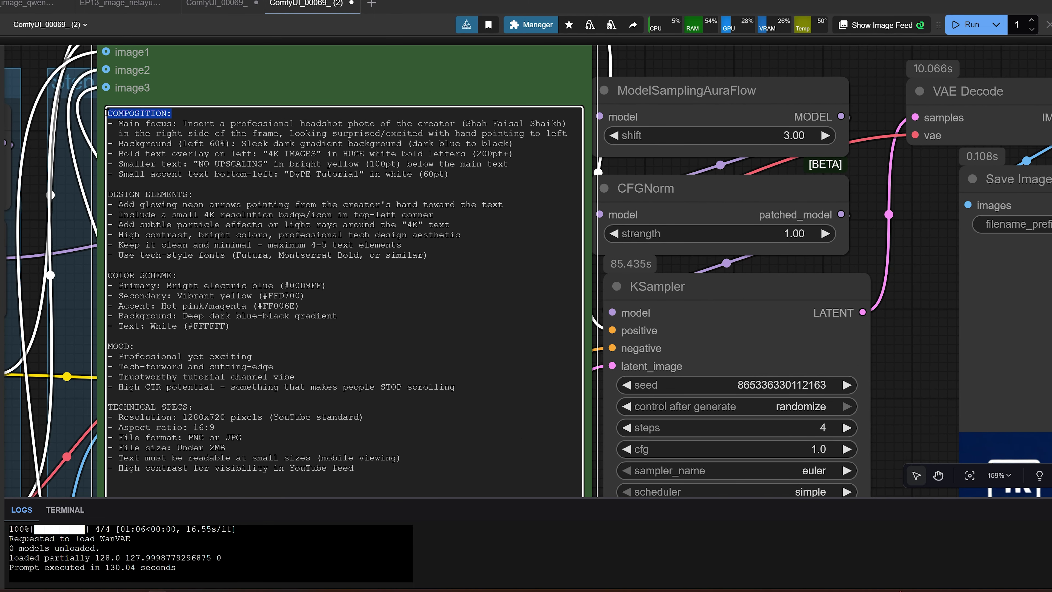
left_click(198, 142)
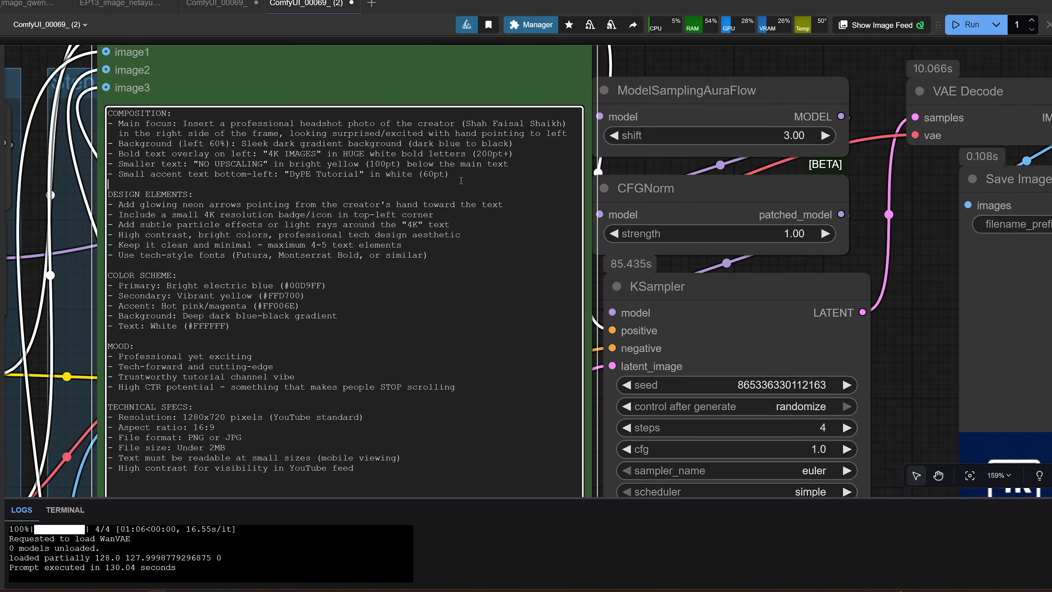
left_click_drag(460, 180, 139, 125)
left_click(171, 132)
left_click_drag(326, 430, 536, 166)
scroll(373, 272, "down", 3)
left_click_drag(235, 334, 417, 212)
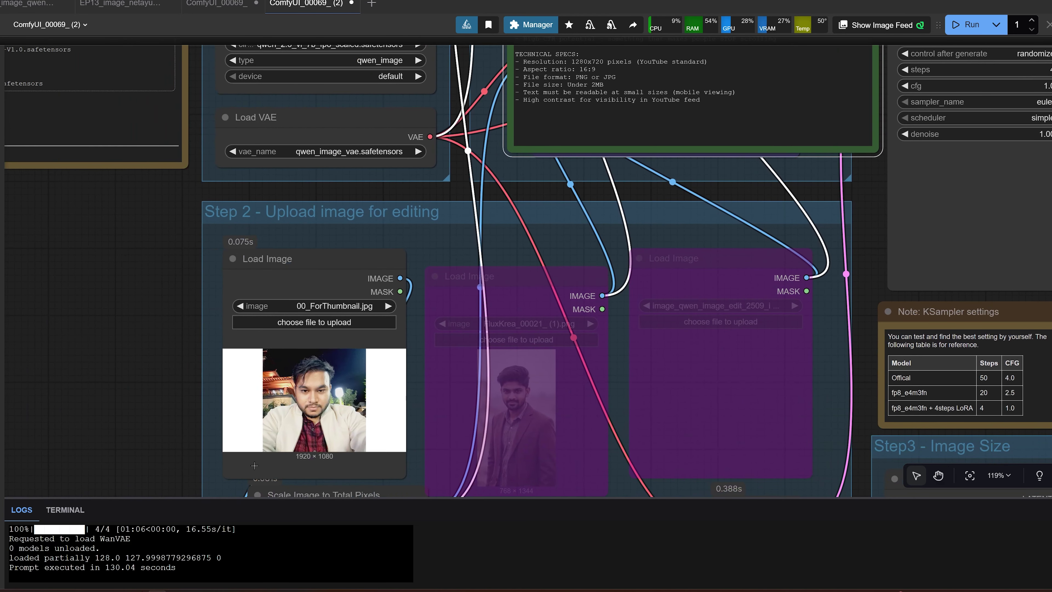
- Go over the thumbnail prompt again from composition to technical specs alongside the sampling nodes and the rest of the workflow
left_click_drag(705, 186, 554, 365)
left_click_drag(637, 83, 560, 283)
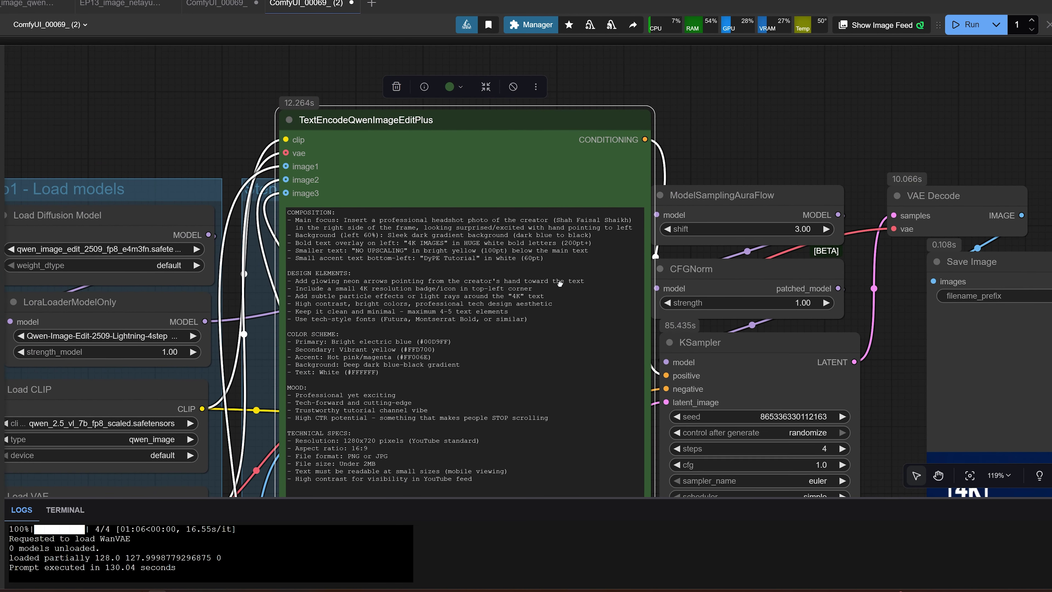
scroll(559, 283, "up", 5)
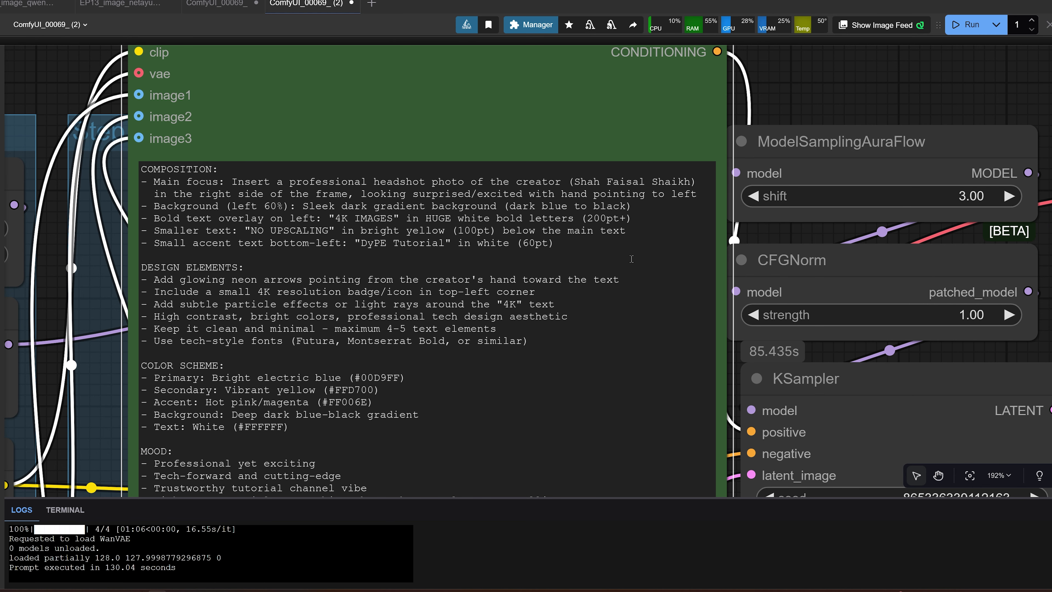
scroll(631, 259, "down", 1)
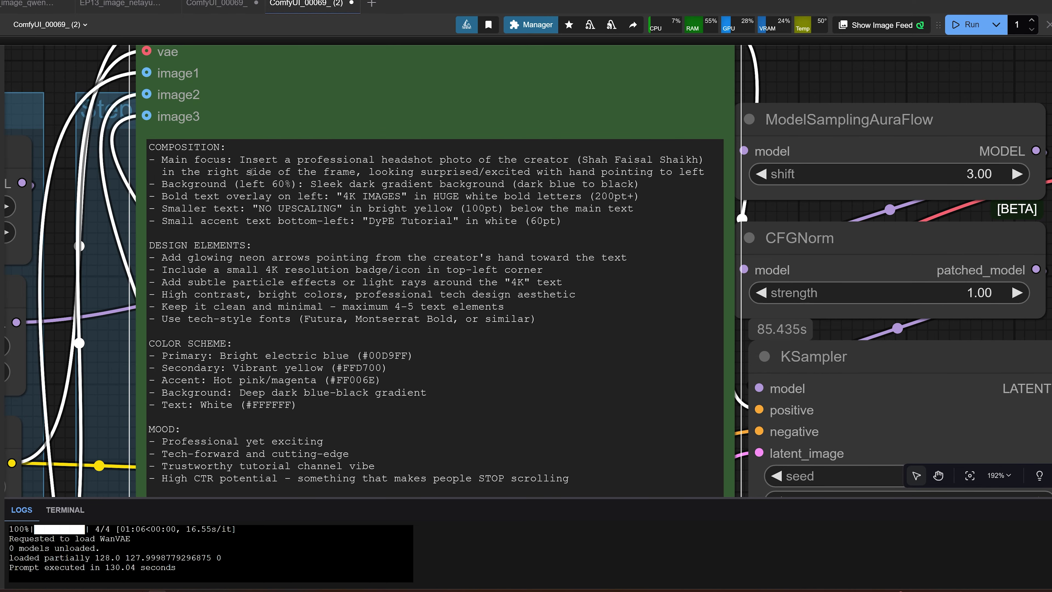
scroll(609, 266, "down", 4)
left_click_drag(1019, 435, 681, 319)
scroll(763, 322, "down", 4)
left_click_drag(1016, 396, 974, 232)
scroll(482, 269, "down", 2)
left_click_drag(481, 268, 533, 294)
scroll(289, 186, "up", 5)
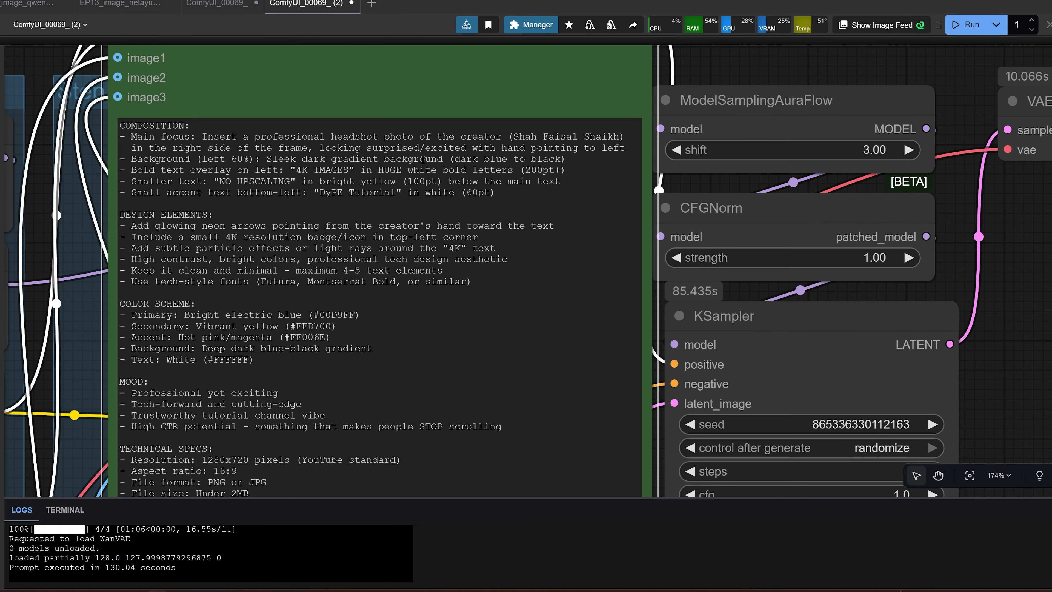
- Compare the generated 4K thumbnail with the adjacent prompt, checking the "4K IMAGES" overlay, the #00D9FF primary color and the mood section
scroll(825, 298, "down", 4)
left_click_drag(824, 298, 256, 118)
scroll(633, 247, "down", 3)
left_click_drag(602, 275, 600, 199)
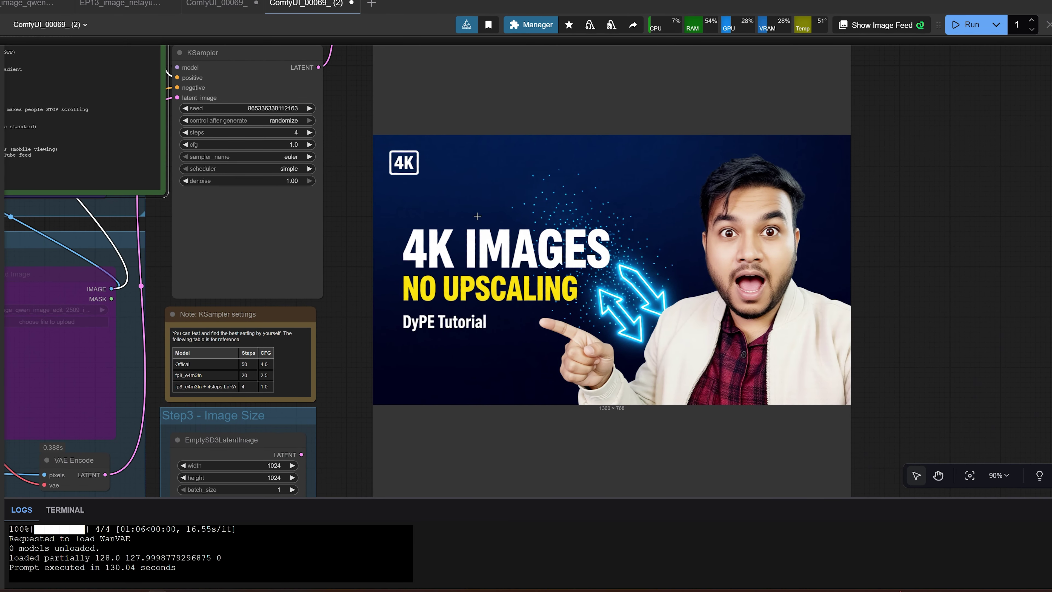
scroll(174, 270, "up", 4)
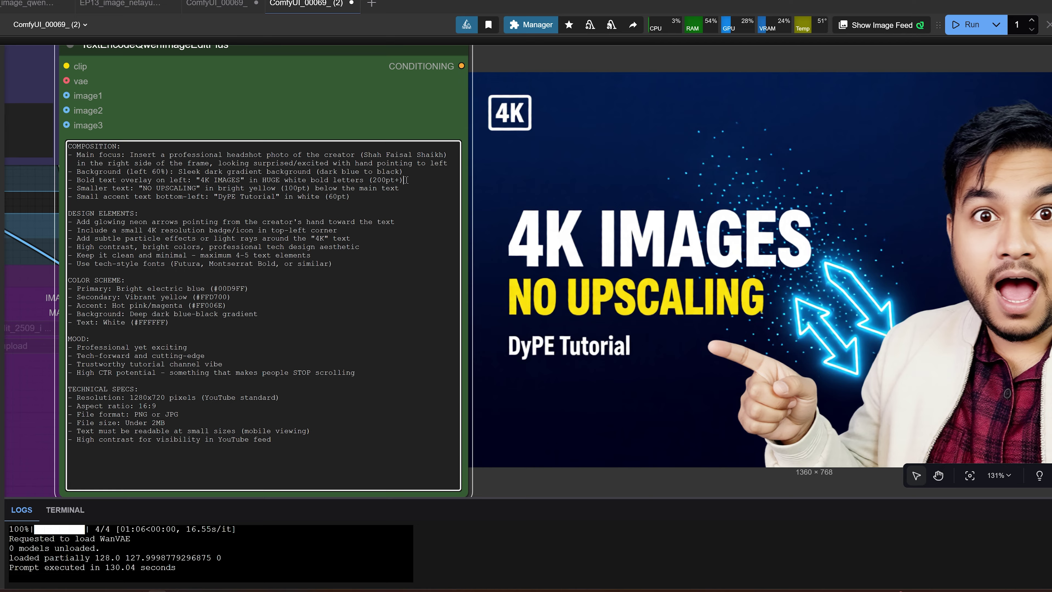
left_click_drag(409, 180, 213, 180)
left_click(382, 180)
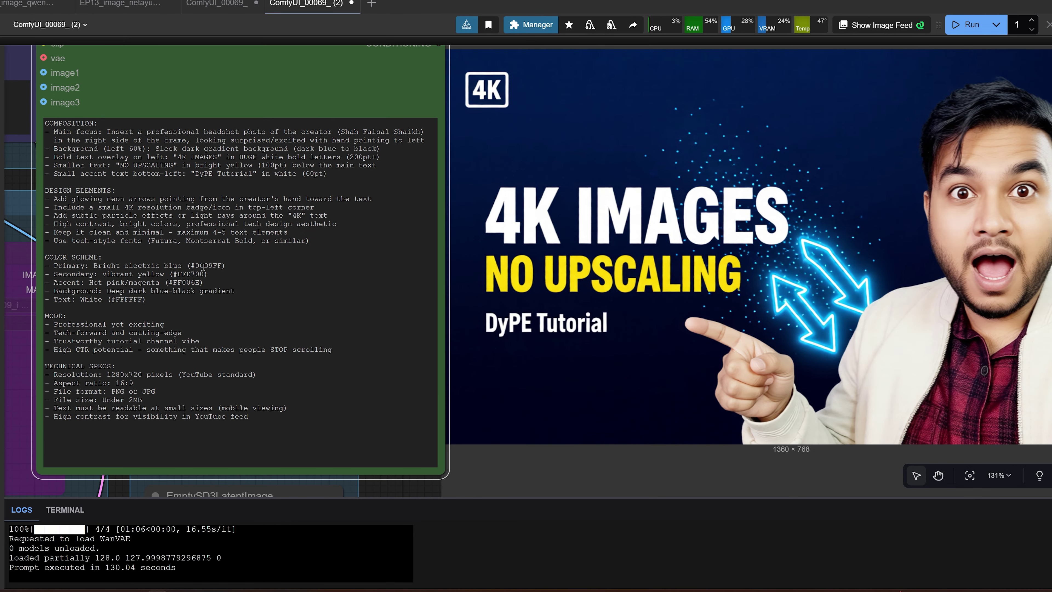
left_click_drag(187, 266, 260, 264)
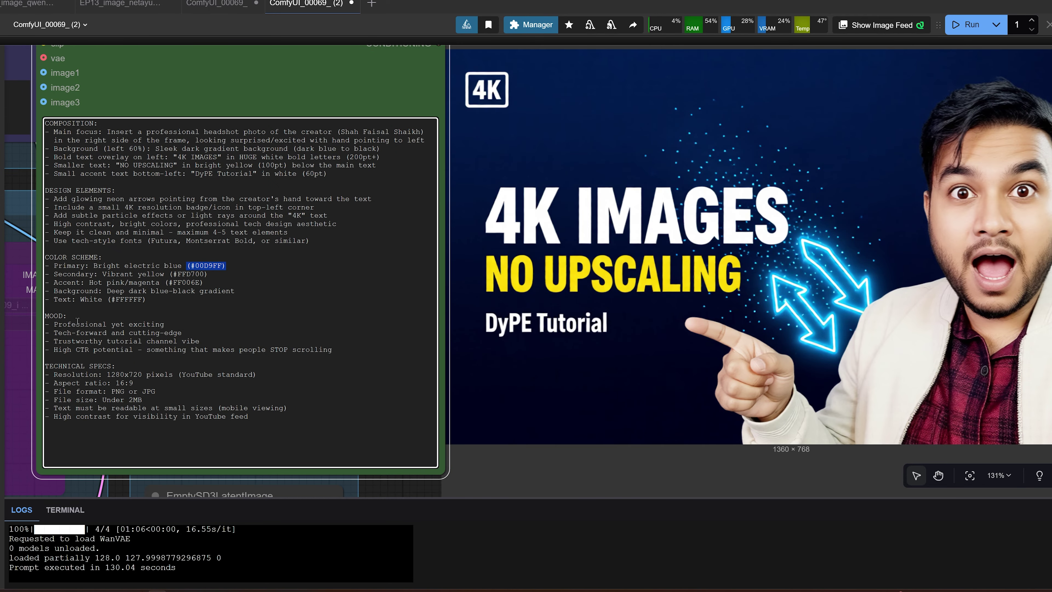
left_click_drag(78, 321, 192, 322)
left_click_drag(879, 308, 717, 319)
scroll(717, 319, "down", 3)
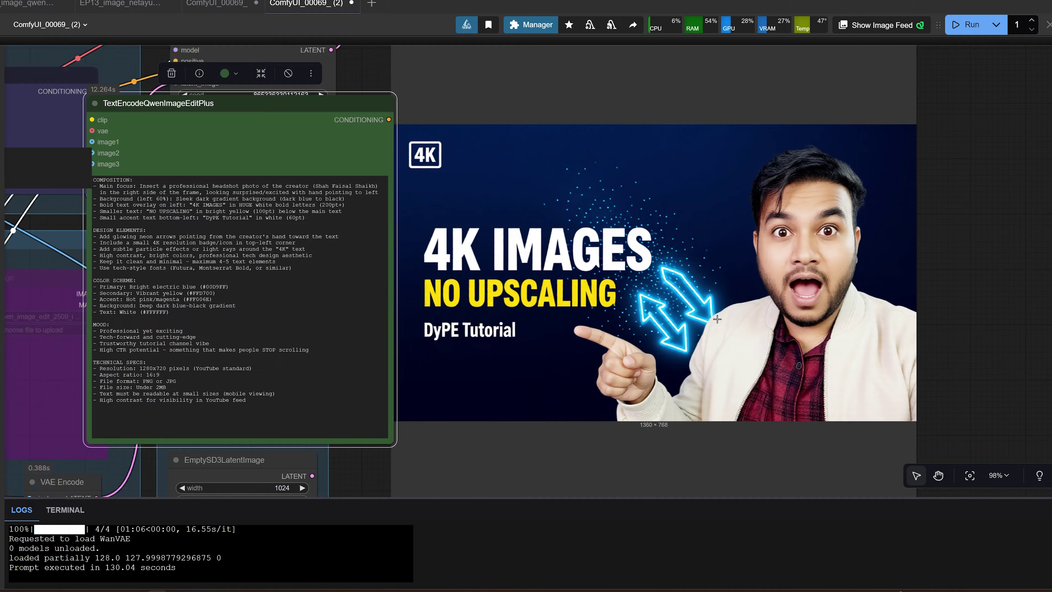
- Examine the thumbnail's headline, neon arrows and pointing hand against the prompt's design elements and technical specs
left_click_drag(633, 287, 733, 283)
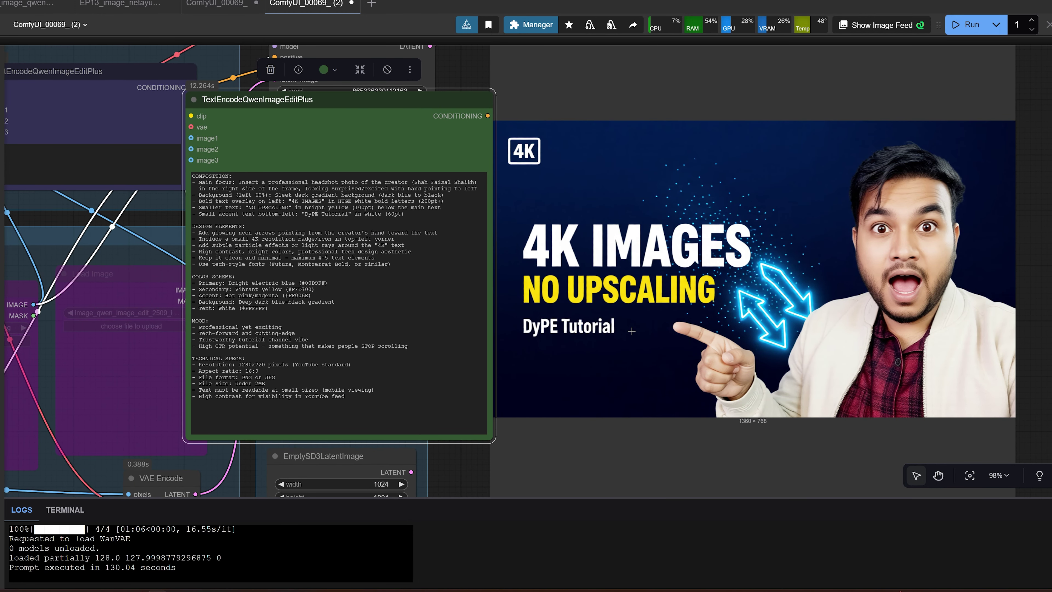
left_click_drag(829, 307, 922, 277)
left_click_drag(745, 289, 654, 305)
left_click_drag(804, 302, 821, 300)
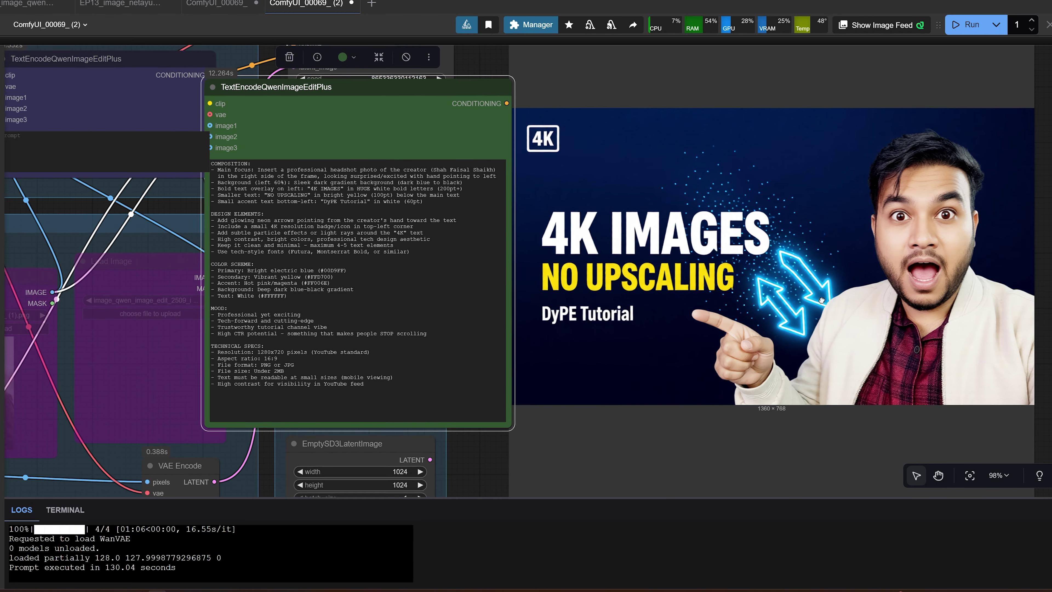
scroll(239, 301, "up", 6)
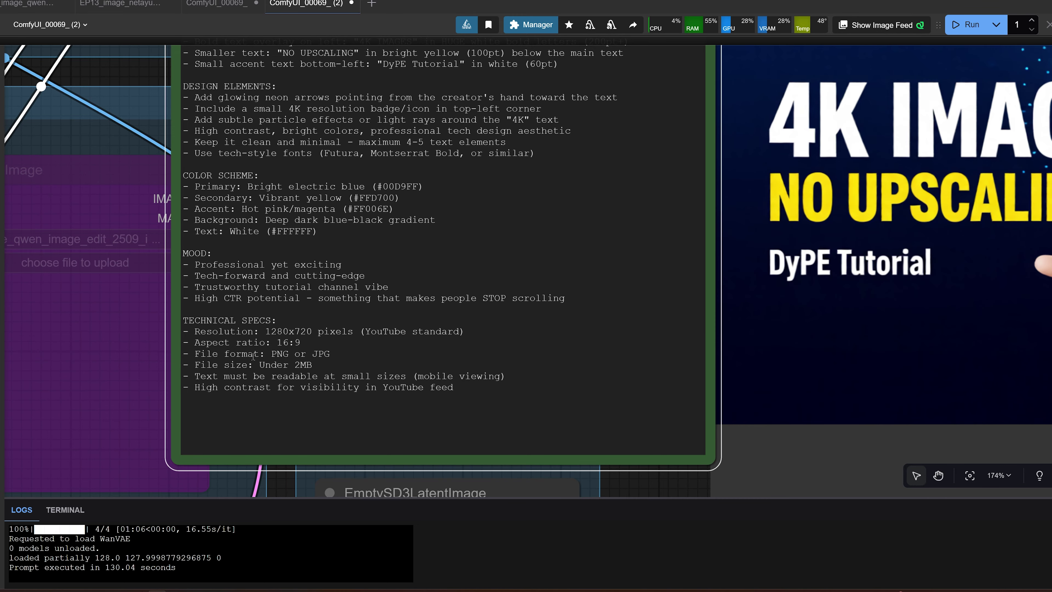
left_click_drag(979, 383, 730, 376)
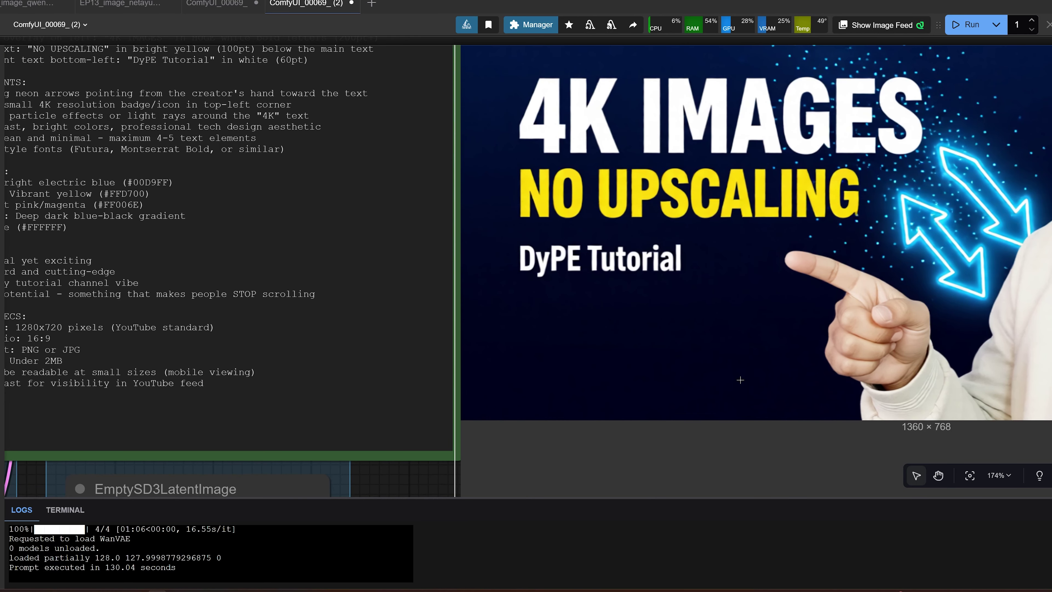
scroll(735, 372, "down", 5)
left_click_drag(894, 307, 682, 349)
scroll(682, 349, "down", 2)
left_click_drag(549, 346, 700, 331)
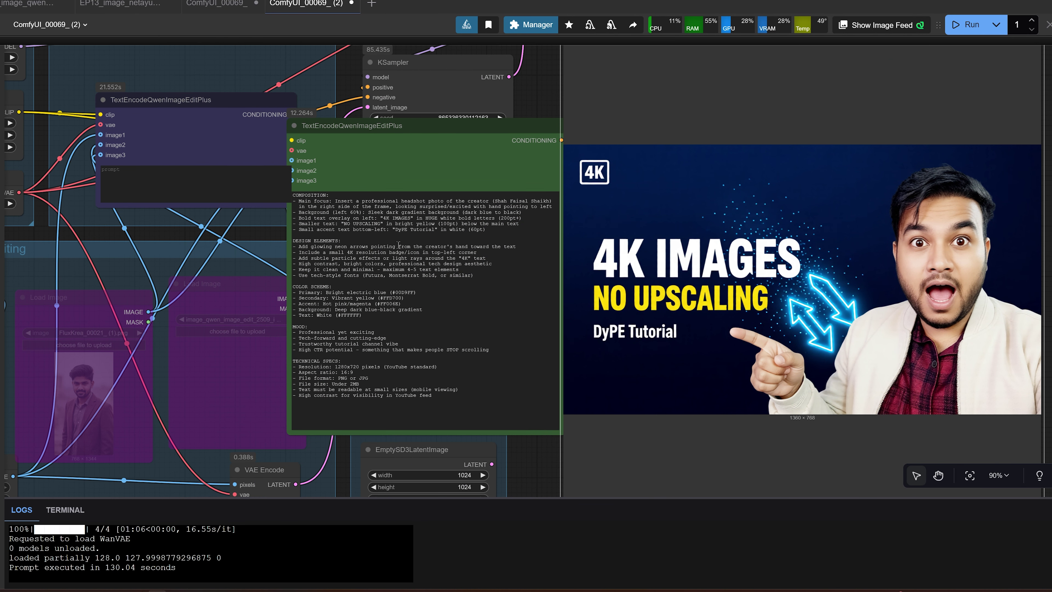
- Replace the whole 4K thumbnail prompt with a ComfyUI Tutorial Series Episode 13 prompt featuring anime characters and a "FREE" badge
left_click(463, 369)
key("ctrl+a")
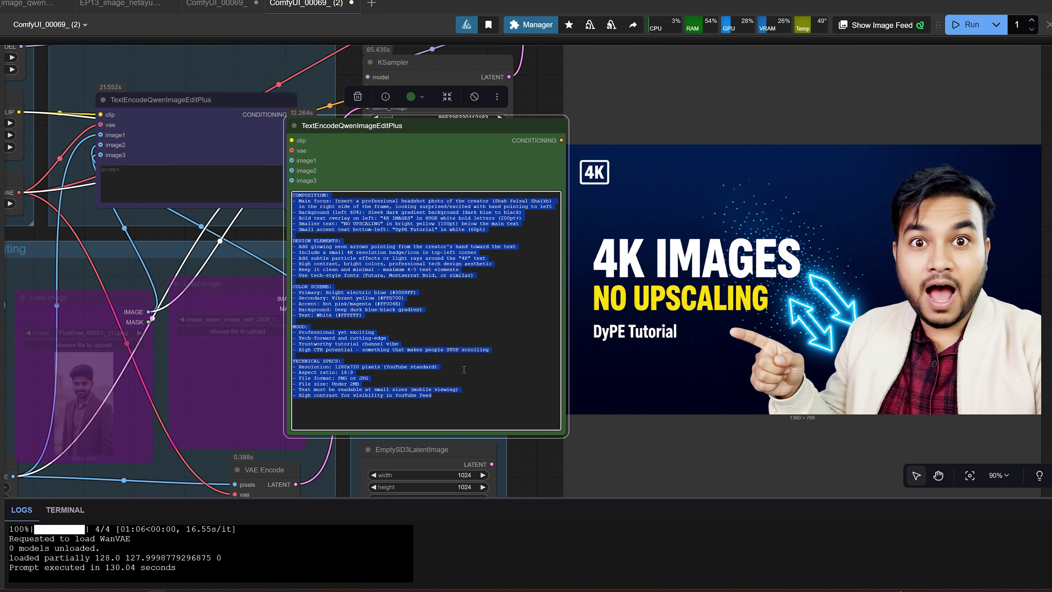
type("Create a professional YouTube thumbnail for ComfyUI Tutorial Series Episode 13. Place the uploaded photo of me (Shah Faisal) on the left side looking excited and pointing at anime characters also change the dress . Show 3-4 beautiful anime character examples (fantasy, cyberpunk, chibi styles) on the right side. Add bold yellow text \"HOW TO GENERATE\" at top and bright red text \"ANIME IMAGES USING NETA-LUMINA\" prominently. Include ComfyUI interface elements in the background (subtle). Add a \"FREE\" badge in top-right corner in neon green. Use dark purple to electric blue gradient. Make it energetic and professional with high contrast for YouTube visibility.")
scroll(512, 309, "up", 12)
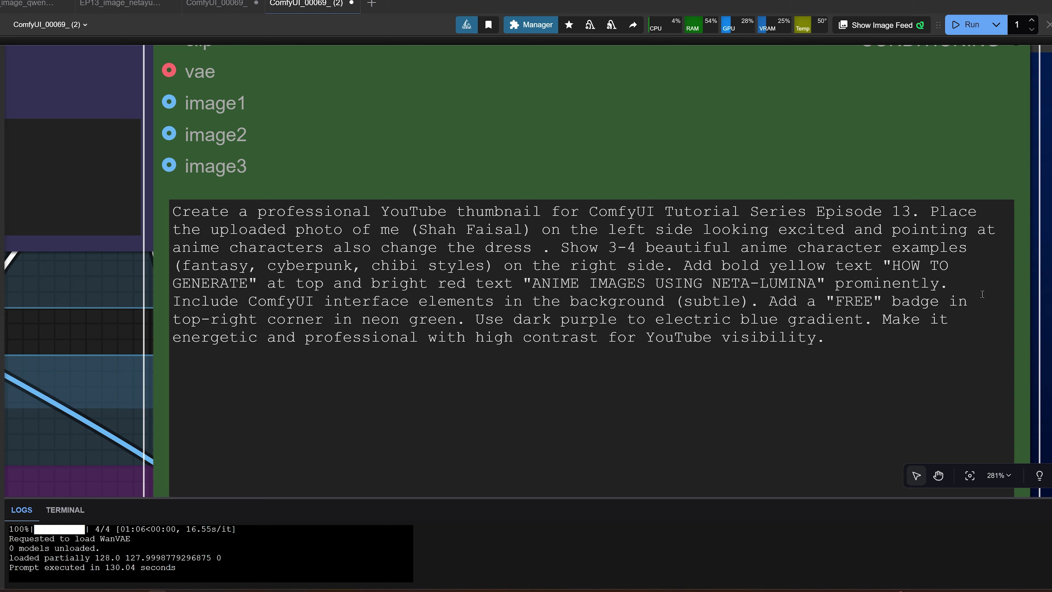
scroll(985, 297, "down", 2)
left_click_drag(988, 306, 797, 275)
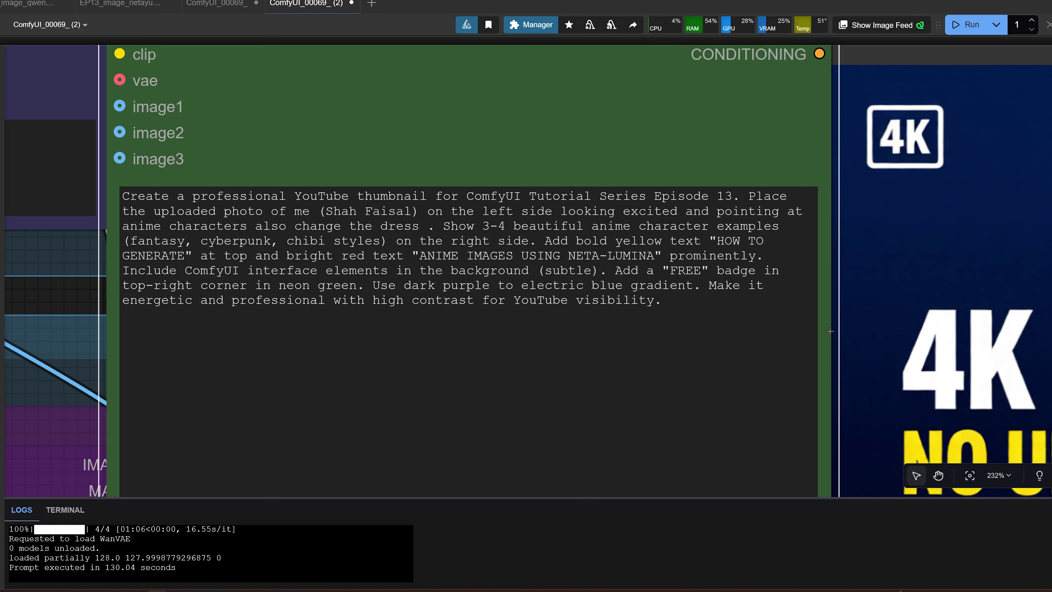
- Undo the prompt replacement and reread the restored 4K thumbnail prompt's design, color, mood and technical sections
scroll(829, 331, "down", 2)
left_click_drag(713, 304, 262, 221)
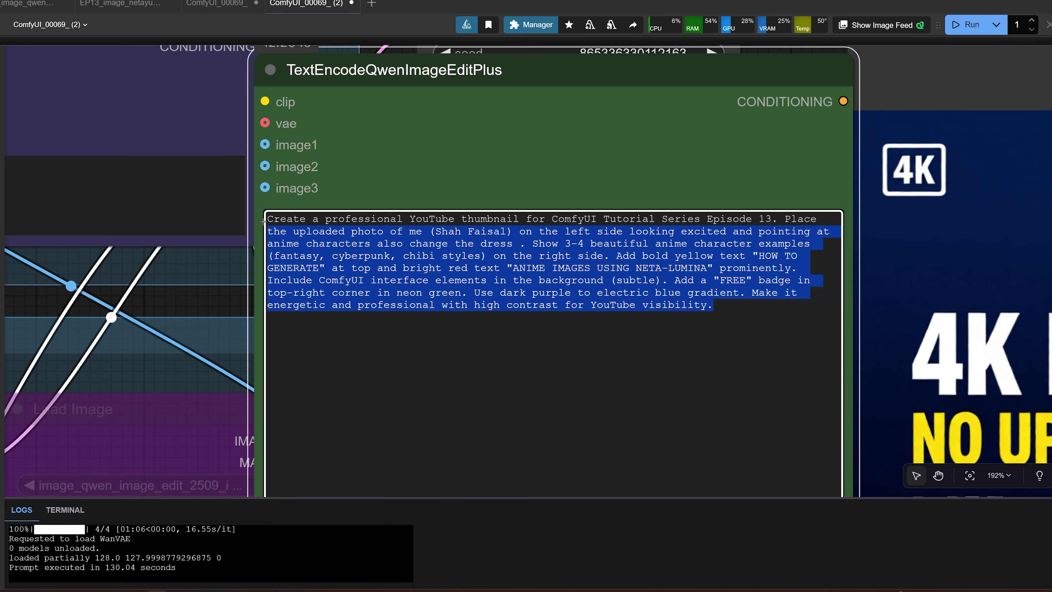
key("ctrl+z")
scroll(744, 384, "down", 4)
left_click_drag(771, 475, 642, 333)
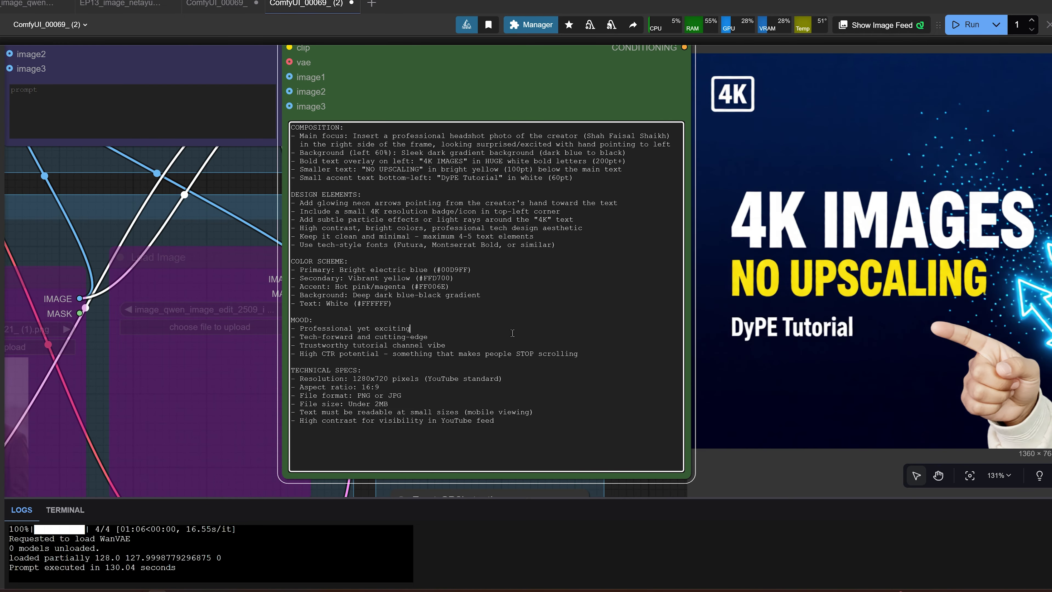
scroll(513, 332, "up", 3)
left_click_drag(452, 274, 597, 310)
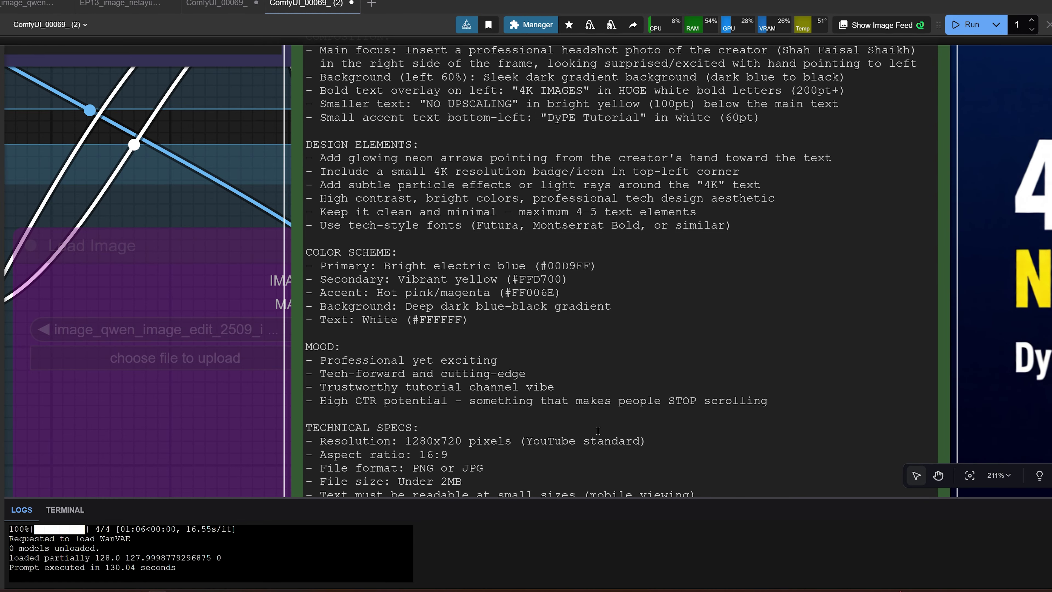
left_click_drag(370, 247, 317, 219)
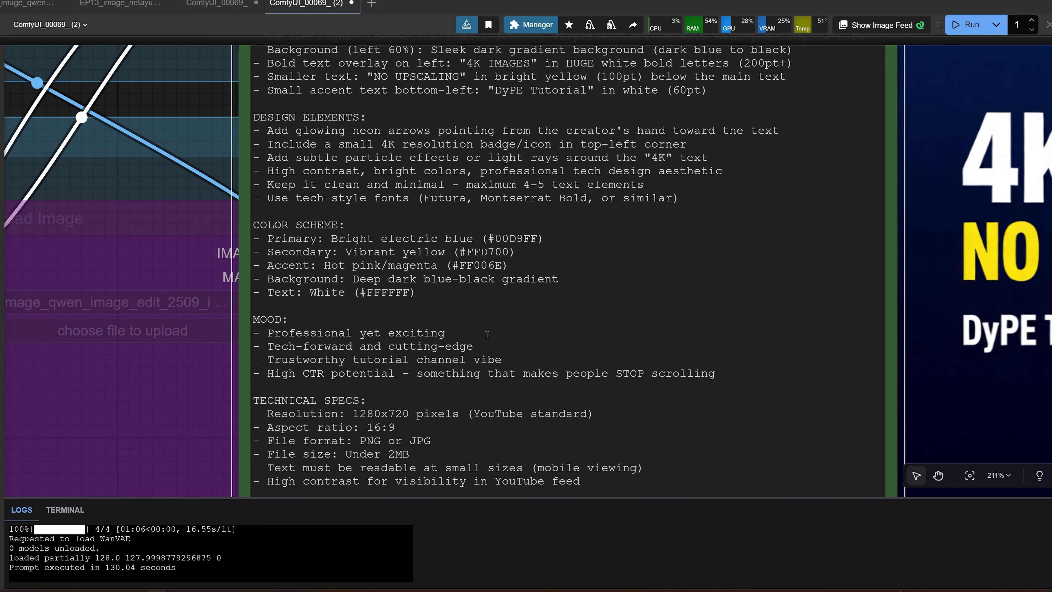
- Overwrite the prompt with the Episode 13 thumbnail text: yellow "HOW TO GENERATE", red "ANIME IMAGES USING NETA-LUMINA", neon green "FREE" badge and purple-to-blue gradient
key("ctrl+a")
type("Create a professional YouTube thumbnail for ComfyUI Tutorial Series Episode 13. Place the uploaded photo of me (Shah Faisal) on the left side looking excited and pointing at anime characters also change the dress . Show 3-4 beautiful anime character examples (fantasy, cyberpunk, chibi styles) on the right side. Add bold yellow text \"HOW TO GENERATE\" at top and bright red text \"ANIME IMAGES USING NETA-LUMINA\" prominently. Include ComfyUI interface elements in the background (subtle). Add a \"FREE\" badge in top-right corner in neon green. Use dark purple to electric blue gradient. Make it energetic and professional with high contrast for YouTube visibility.")
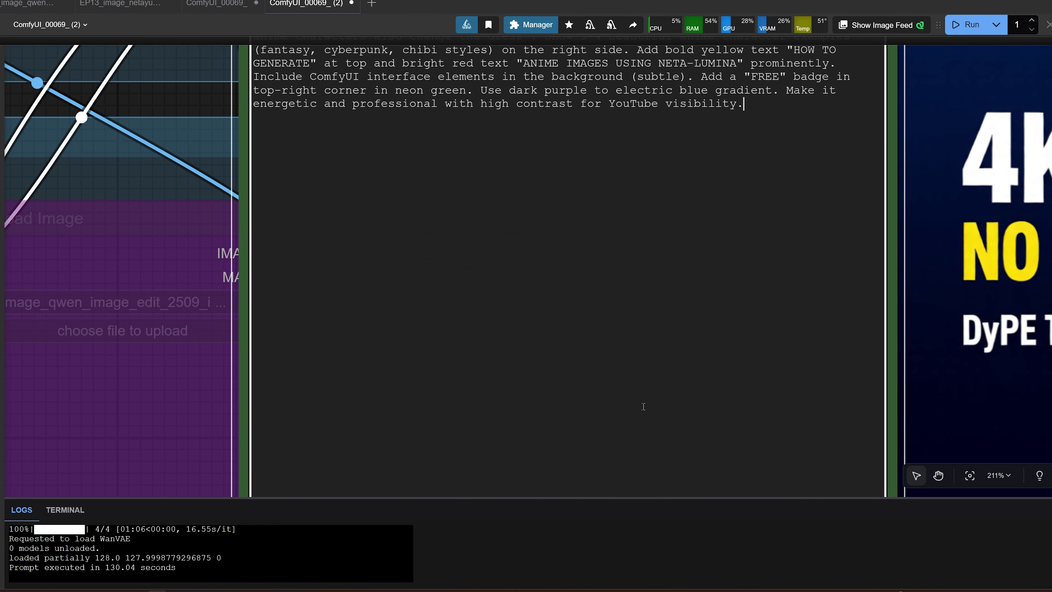
left_click_drag(621, 387, 594, 431)
scroll(593, 430, "up", 5)
- Examine the generated anime thumbnail's title text, badge, creator pose and characters up close in the image viewer
scroll(593, 431, "up", 1)
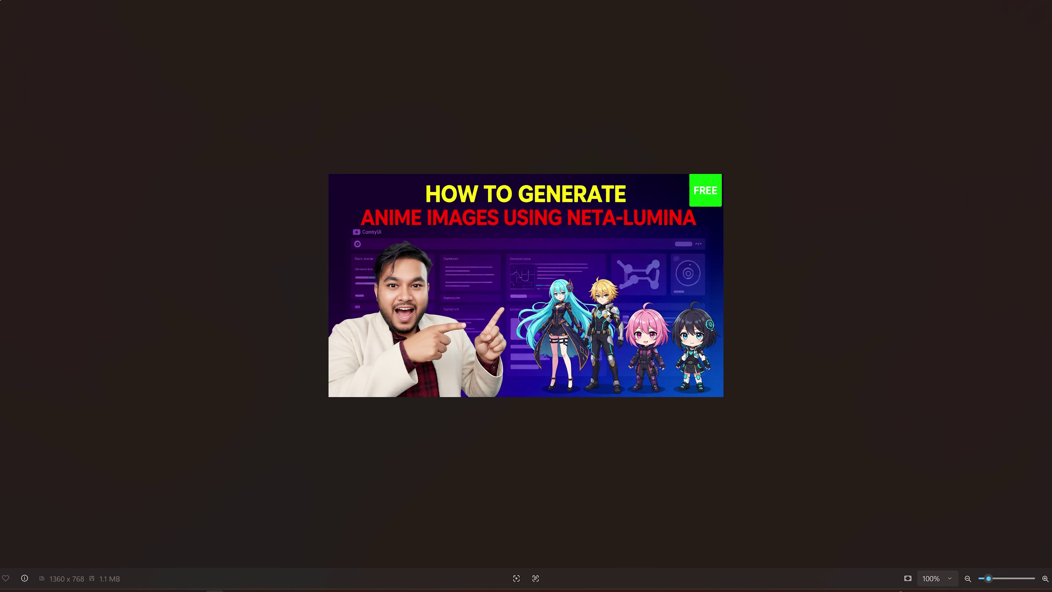
scroll(608, 314, "up", 5)
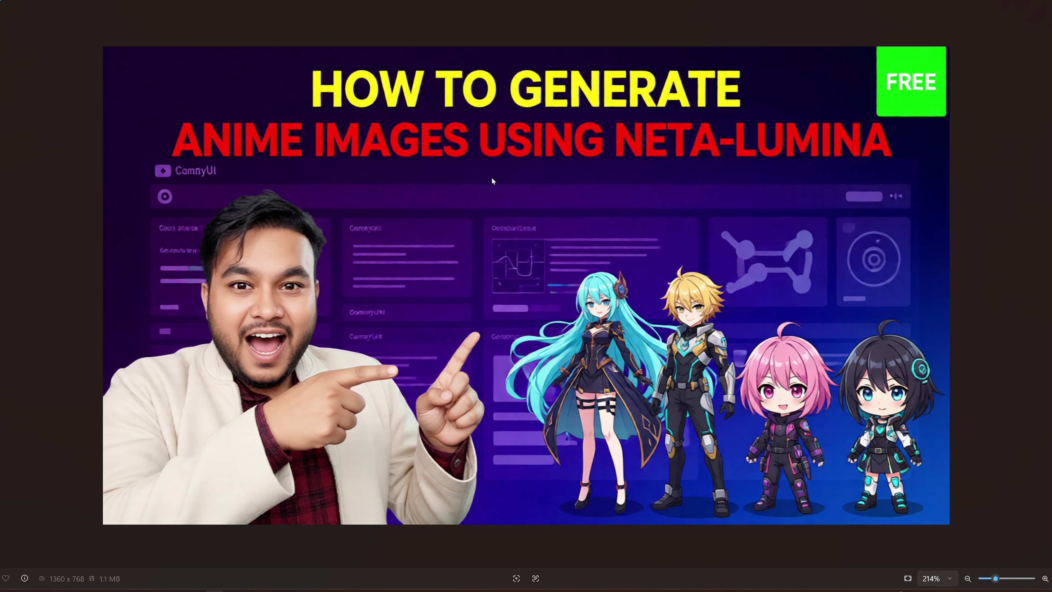
scroll(116, 205, "down", 1)
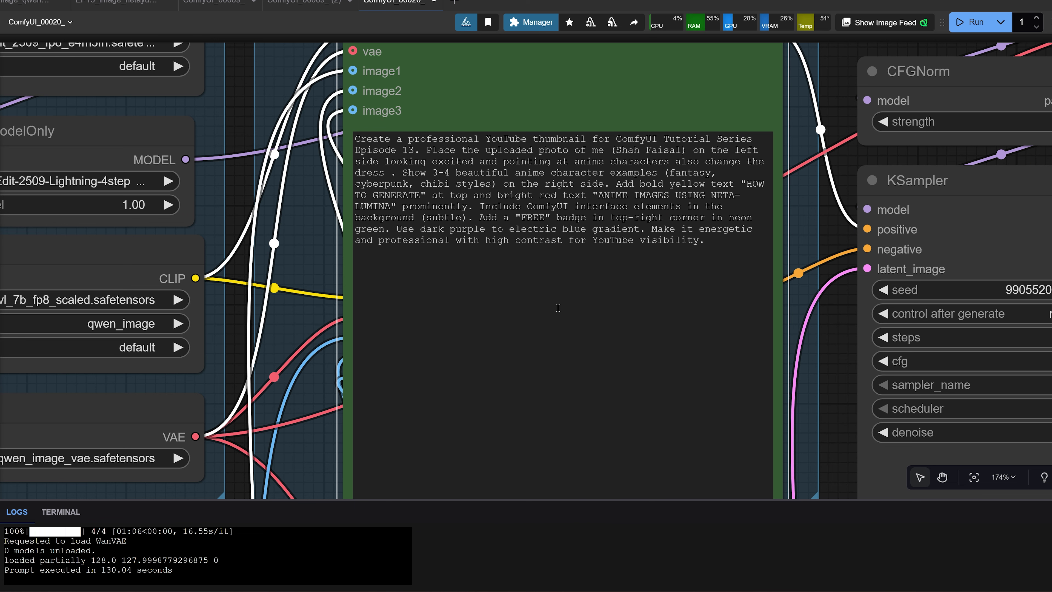
- Append to the ComfyUI_00020_ prompt the tip to say "change the background to X" while keeping all features the same, plus "Add, Remove, Replace, Change"
scroll(654, 339, "up", 4)
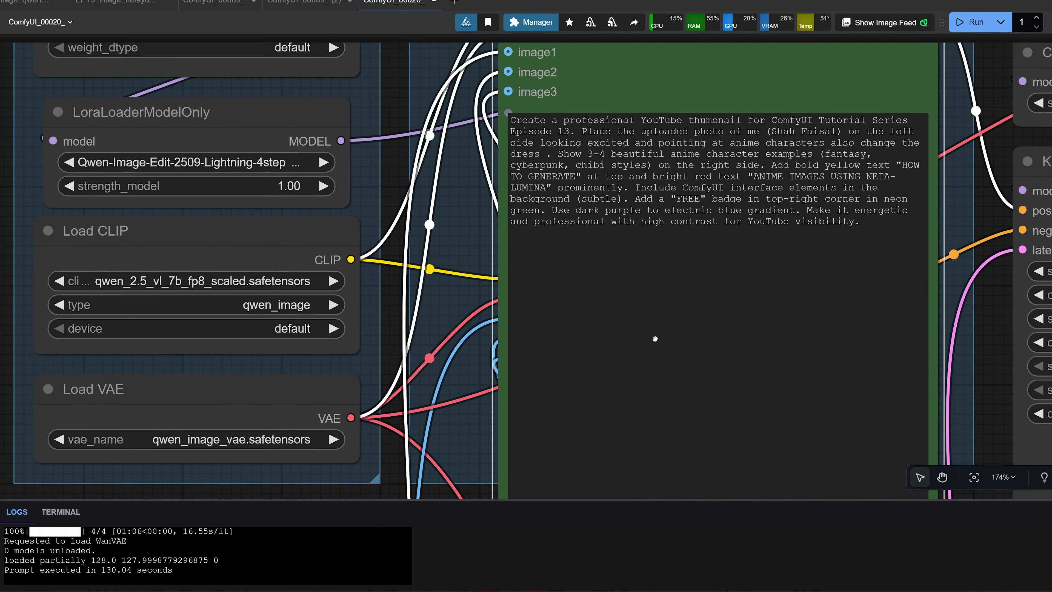
left_click_drag(655, 338, 605, 392)
scroll(648, 397, "down", 3)
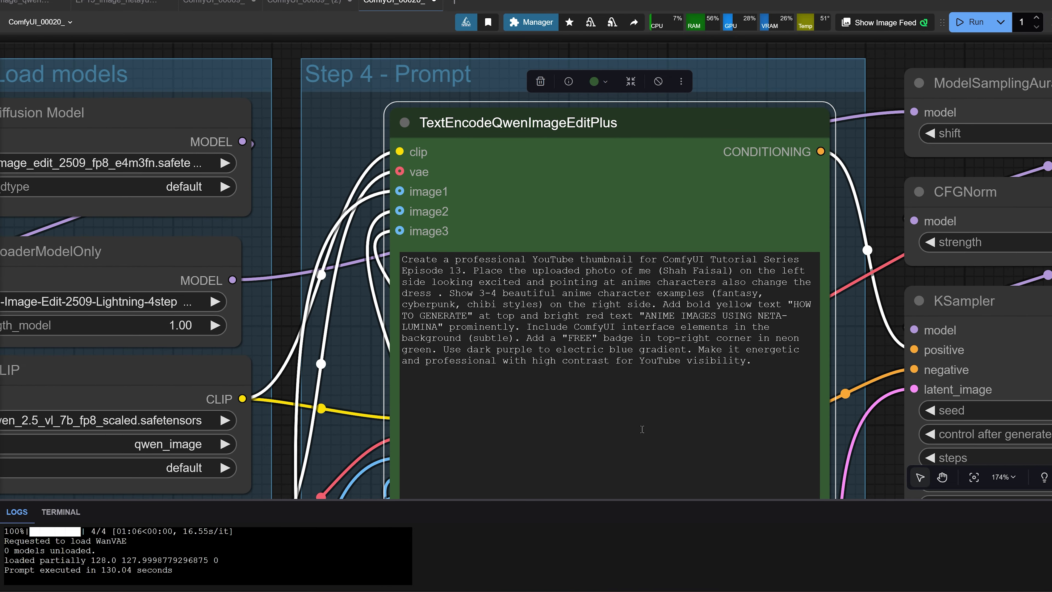
scroll(645, 427, "up", 3)
left_click_drag(713, 388, 772, 404)
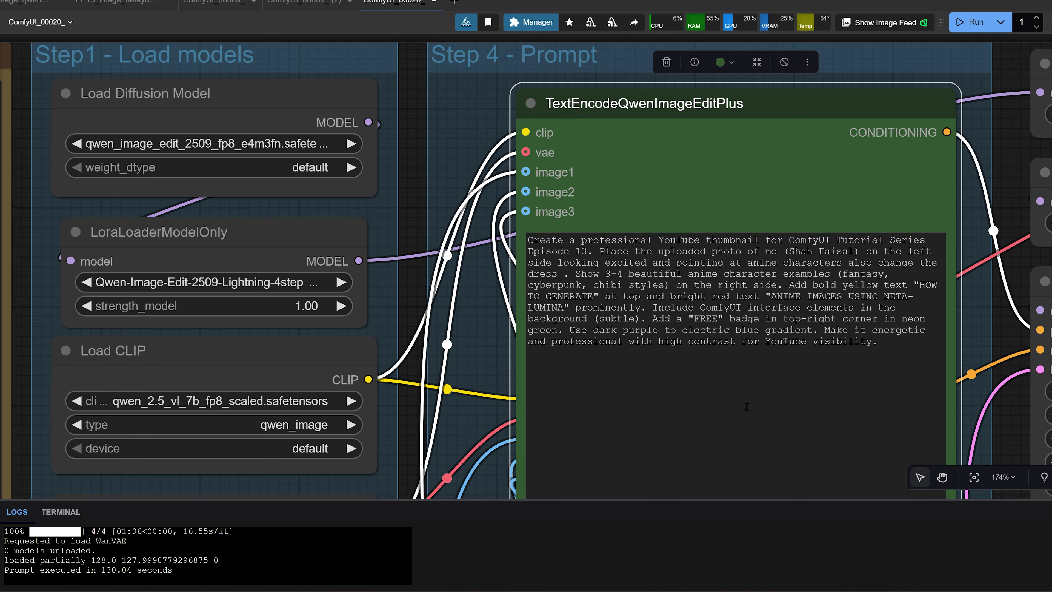
scroll(747, 406, "up", 2)
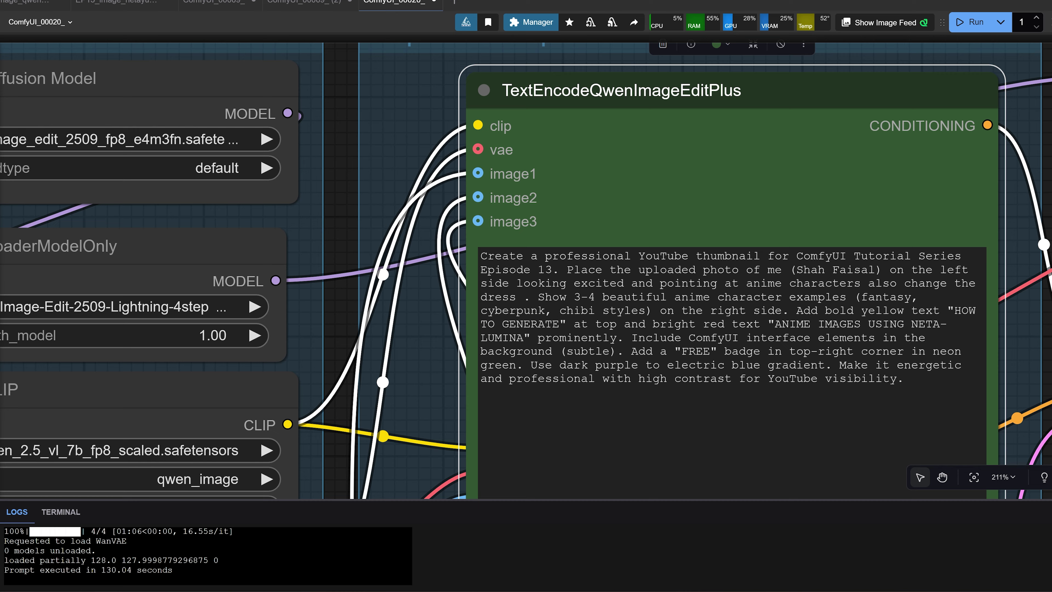
type("Instead of just saying 'change the background', say 'change the background to X. Keep all facial features, body proportions, hairstyle, outfit, eye color, and lighting exactly the same.'")
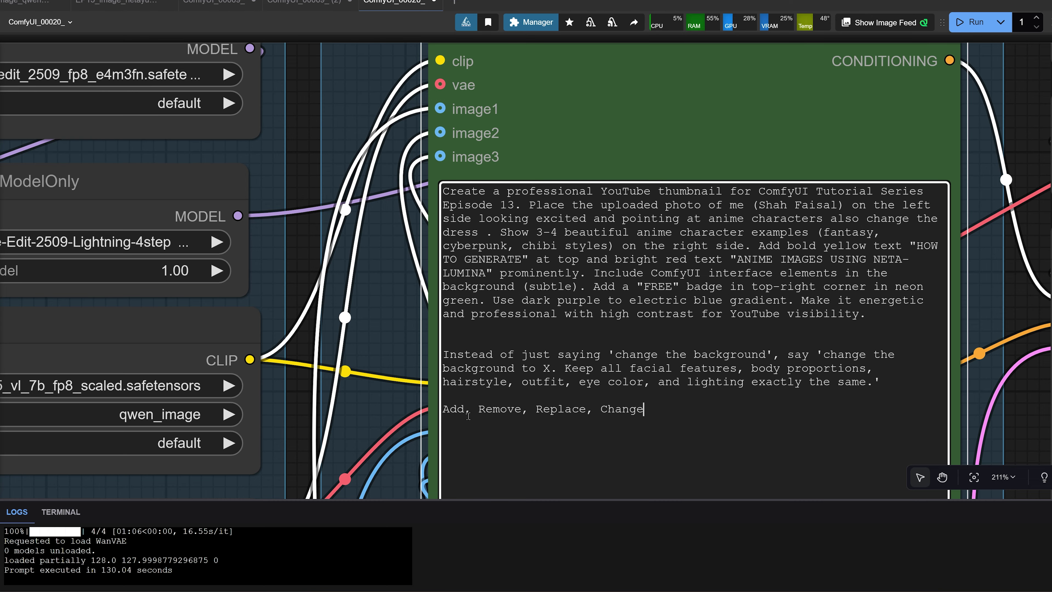
left_click_drag(456, 413, 466, 412)
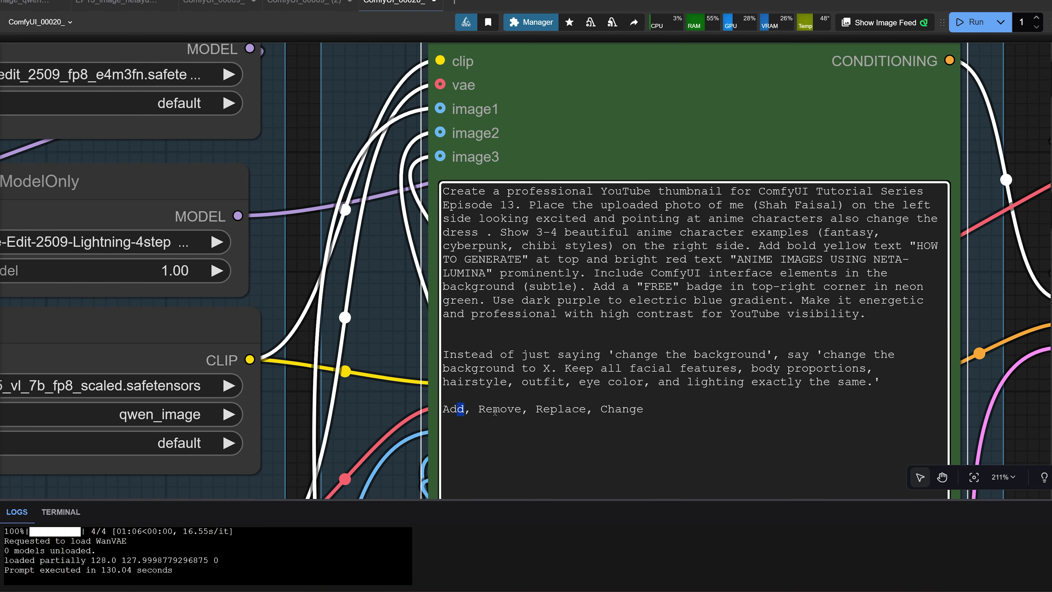
- Read the list of elements to preserve in the prompt, from facial features and body proportions to clothing and textures
left_click(572, 411)
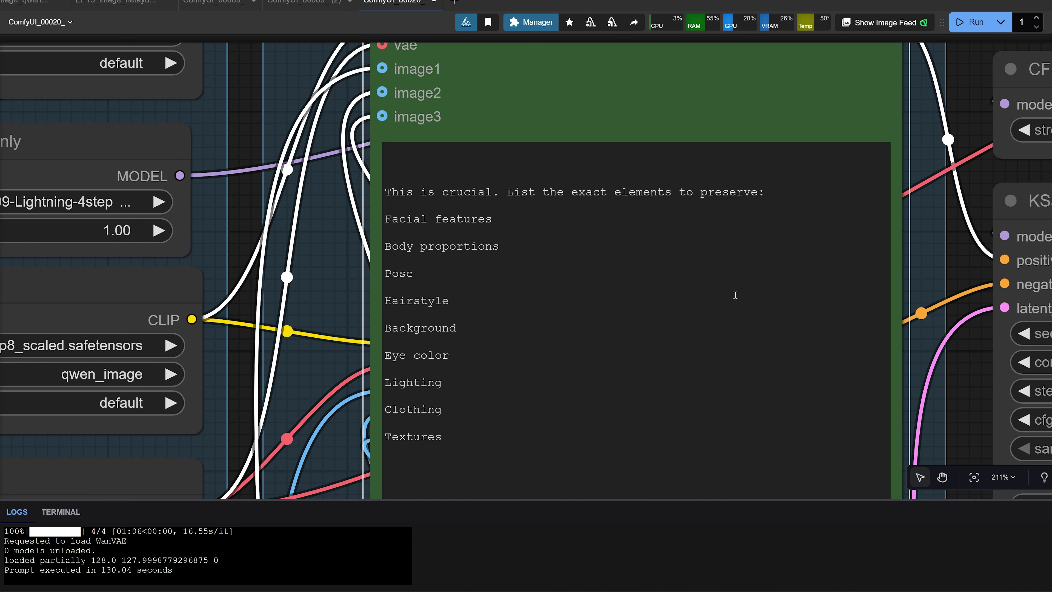
left_click_drag(513, 192, 770, 193)
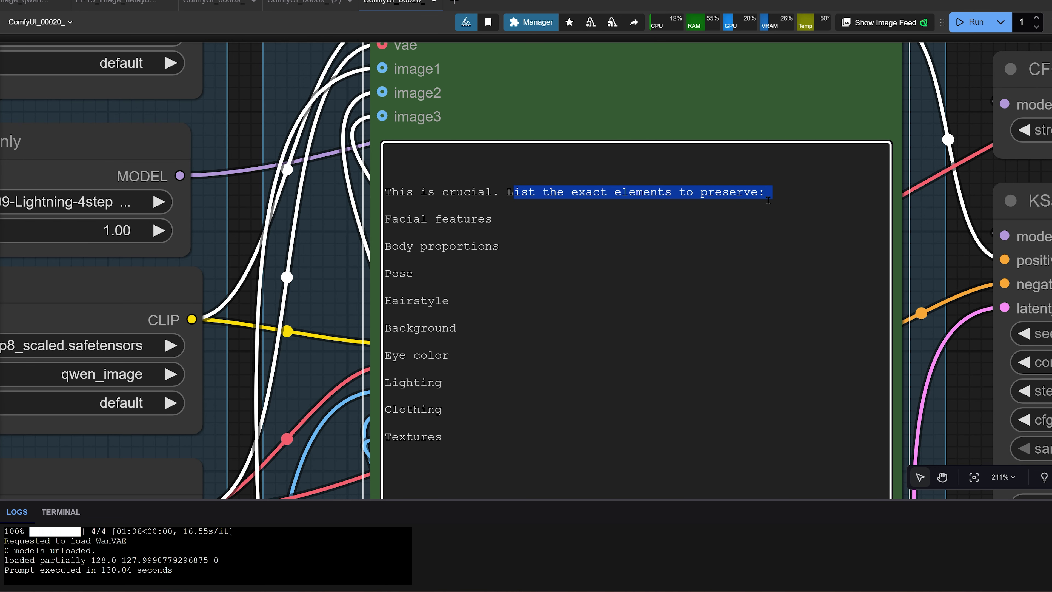
left_click_drag(406, 219, 495, 220)
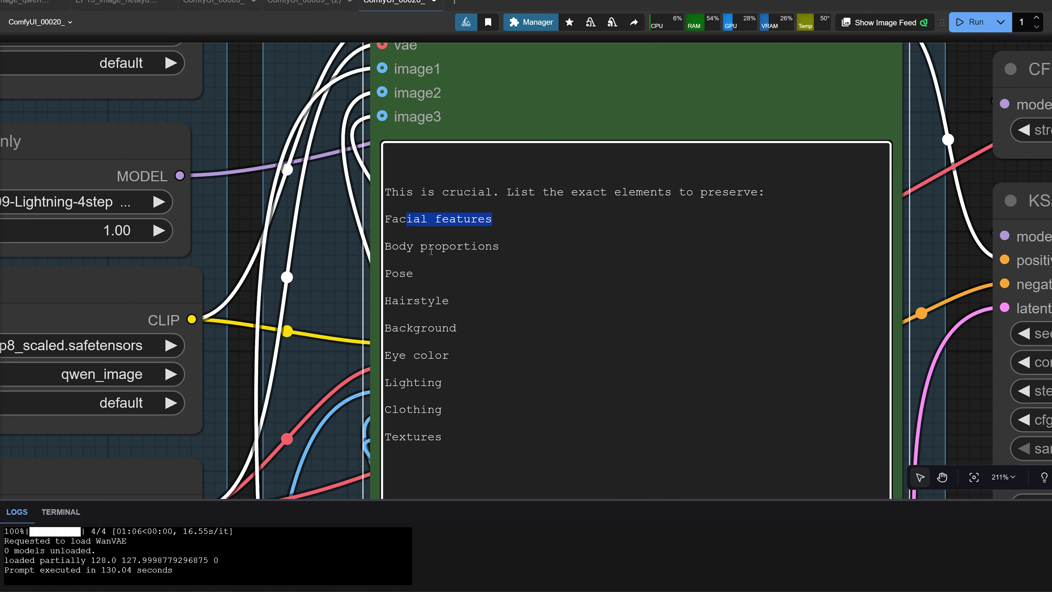
left_click_drag(414, 246, 551, 250)
left_click_drag(398, 274, 460, 301)
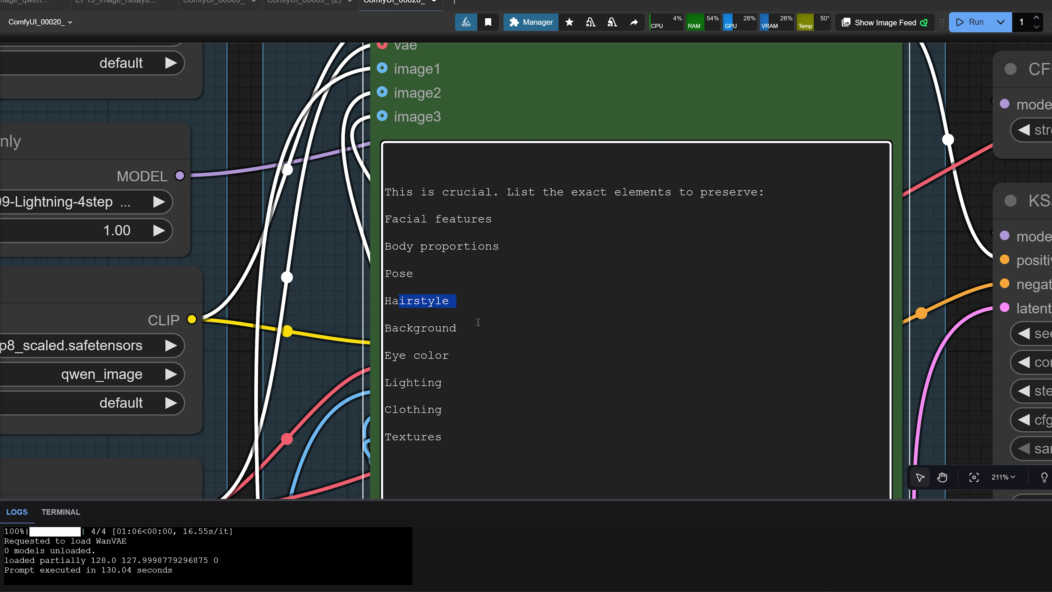
left_click_drag(406, 328, 486, 337)
left_click_drag(396, 383, 448, 383)
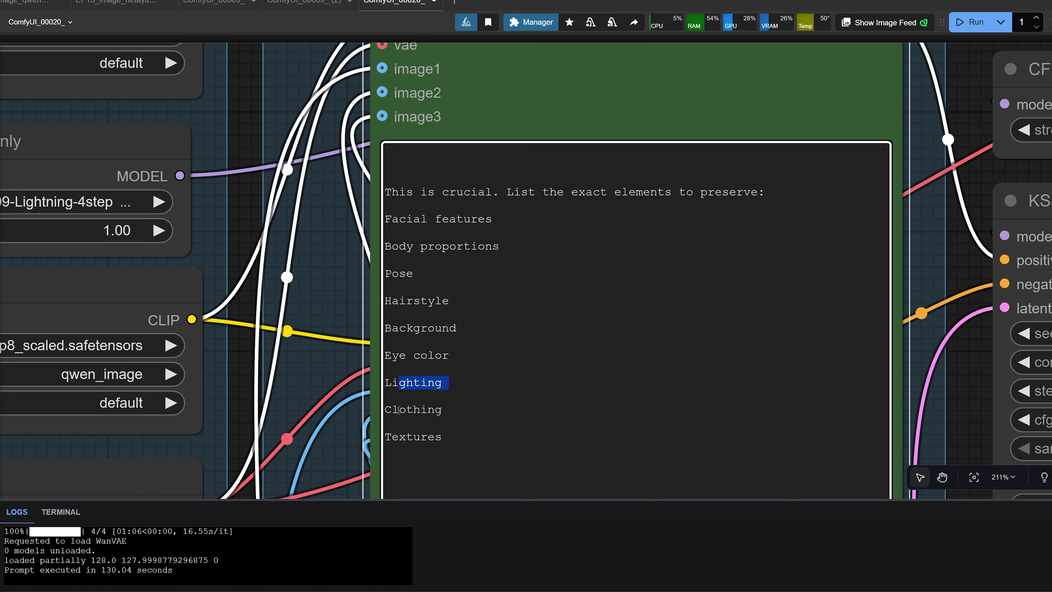
left_click_drag(397, 410, 442, 411)
left_click(385, 451)
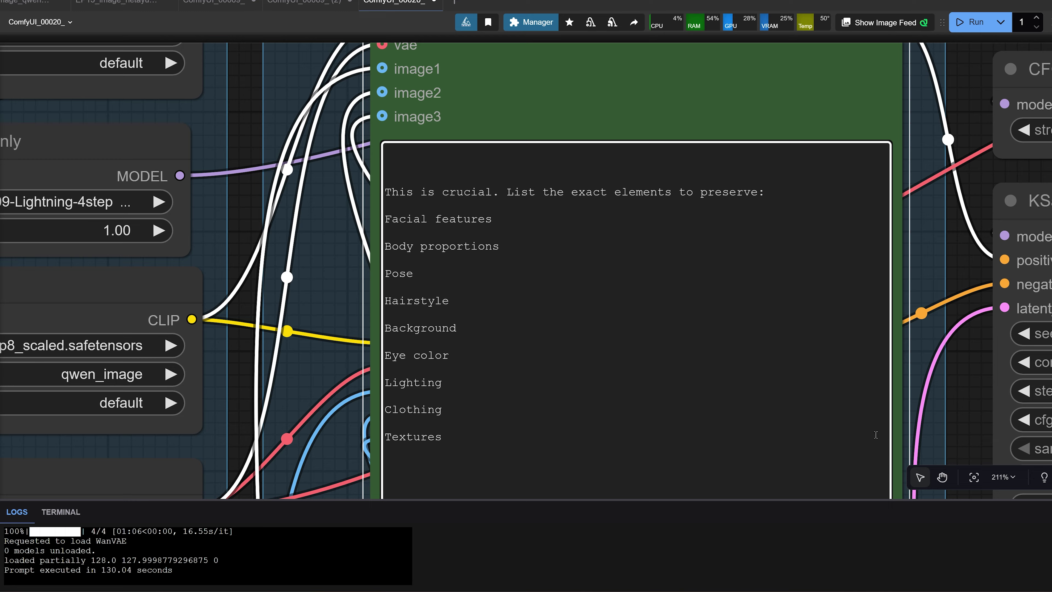
- Read the prompt's example phrases for blending the lighting with the background and creating realistic shadows
scroll(876, 435, "up", 4)
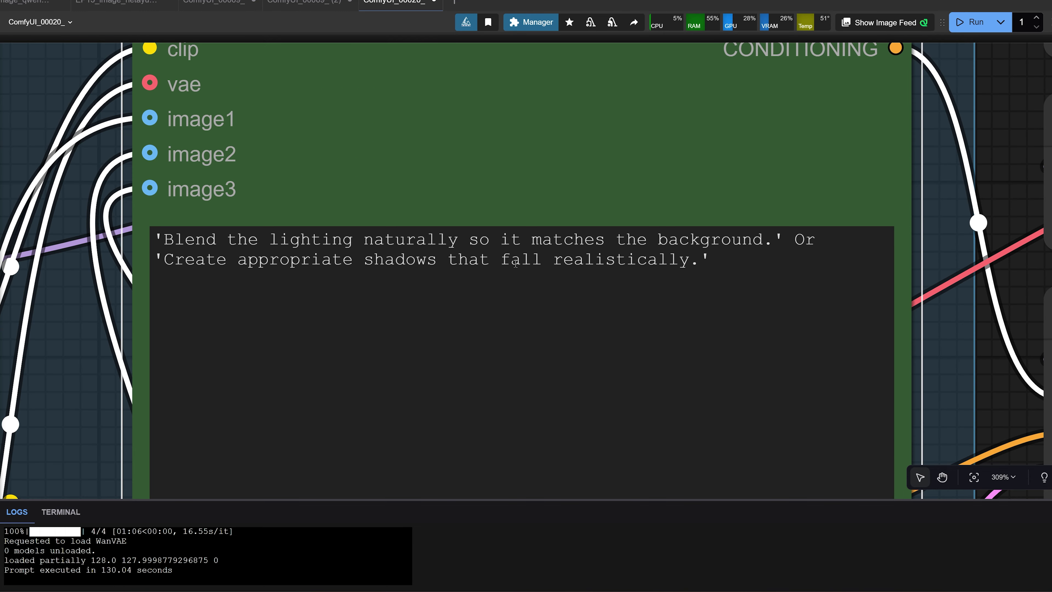
left_click_drag(397, 252, 420, 260)
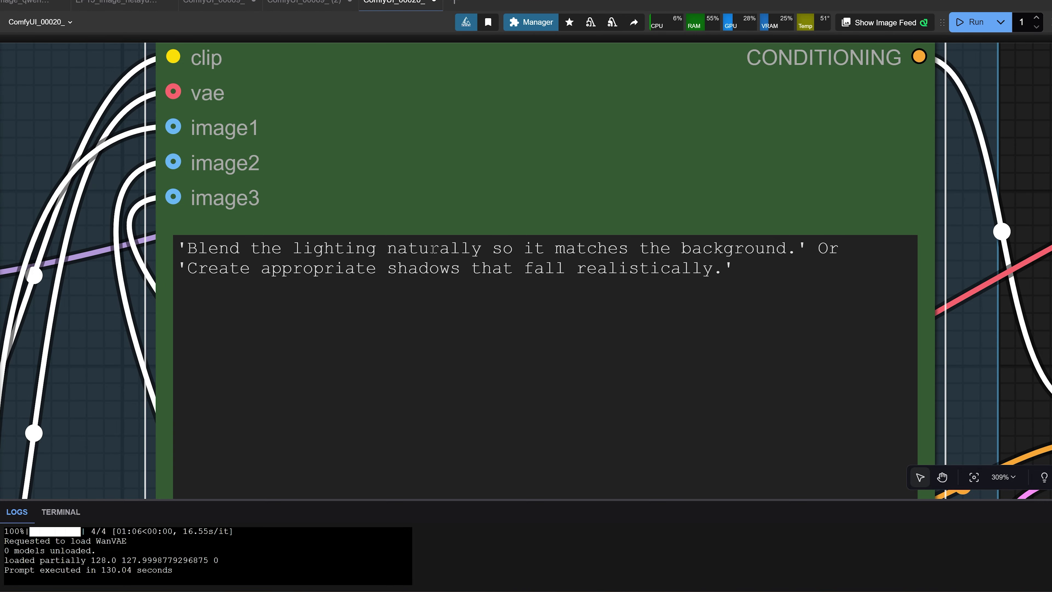
left_click_drag(240, 248, 814, 258)
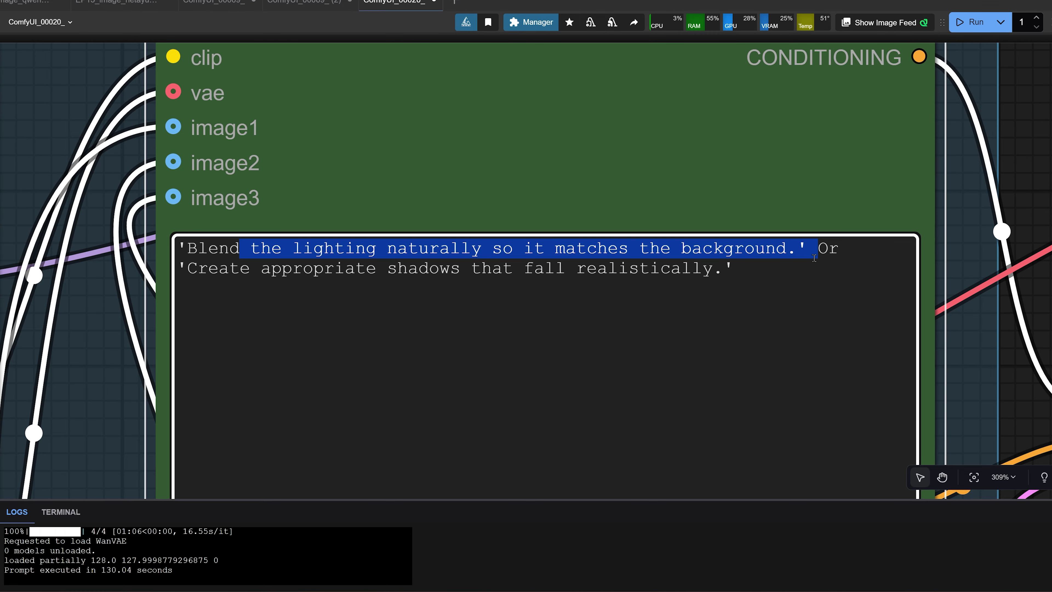
left_click(194, 268)
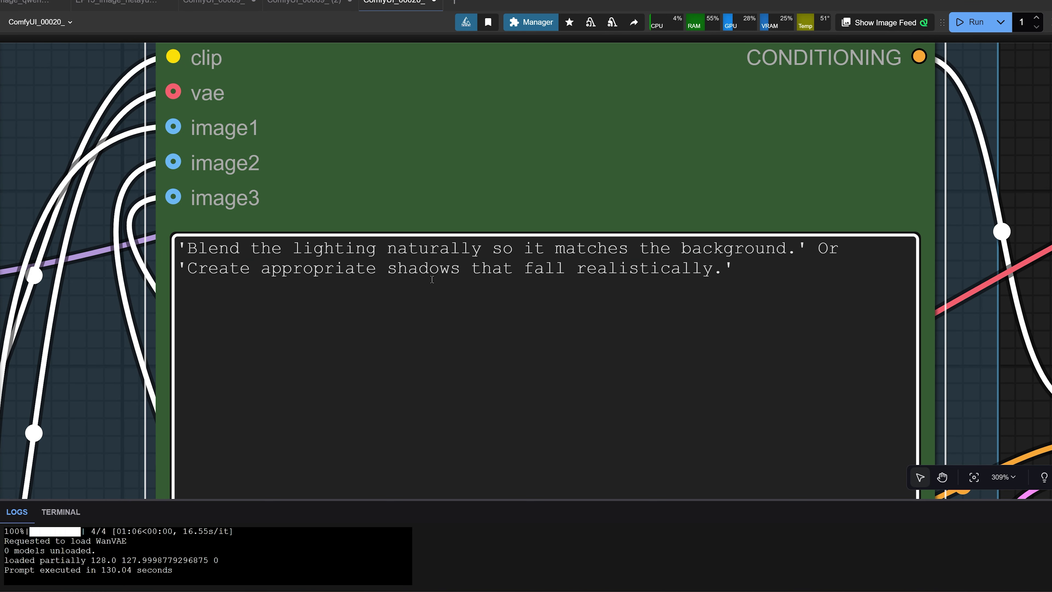
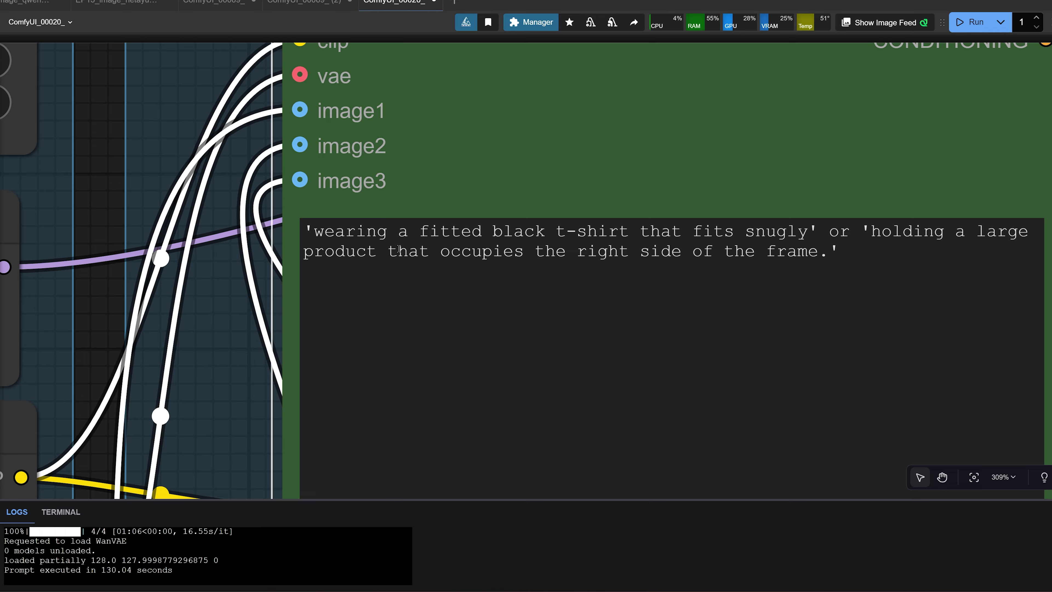
- Read the fitted black t-shirt and large product example, then clear the whole prompt
left_click_drag(398, 248, 833, 254)
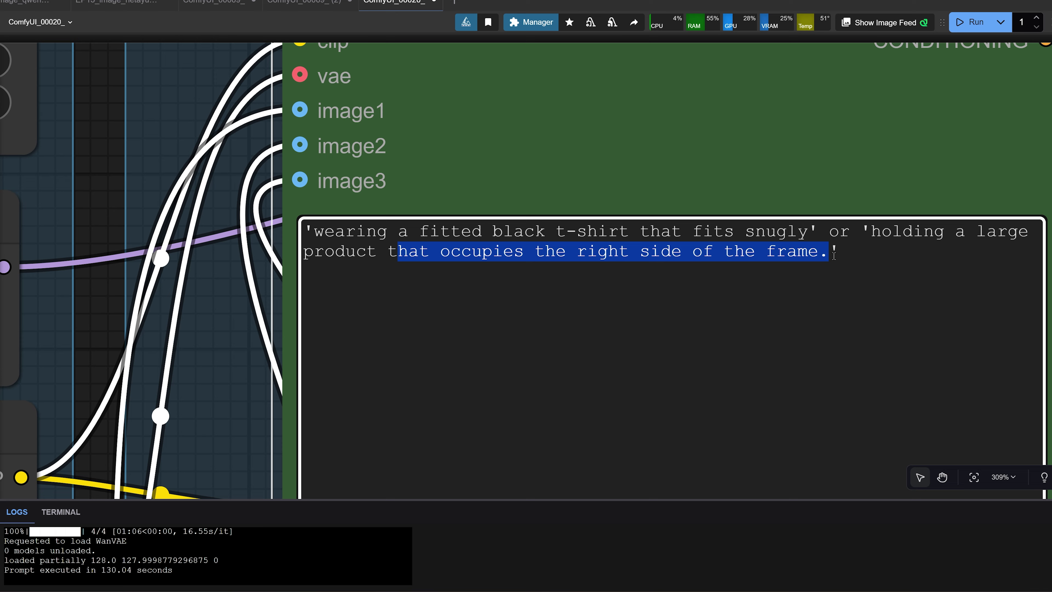
left_click(836, 255)
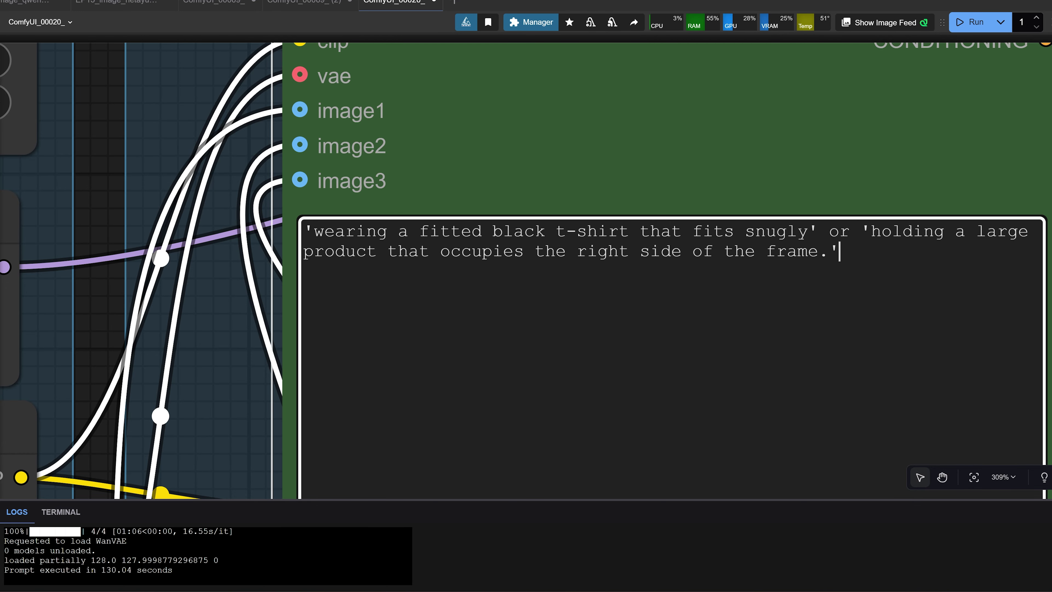
key("ctrl+a")
key("BackSpace")
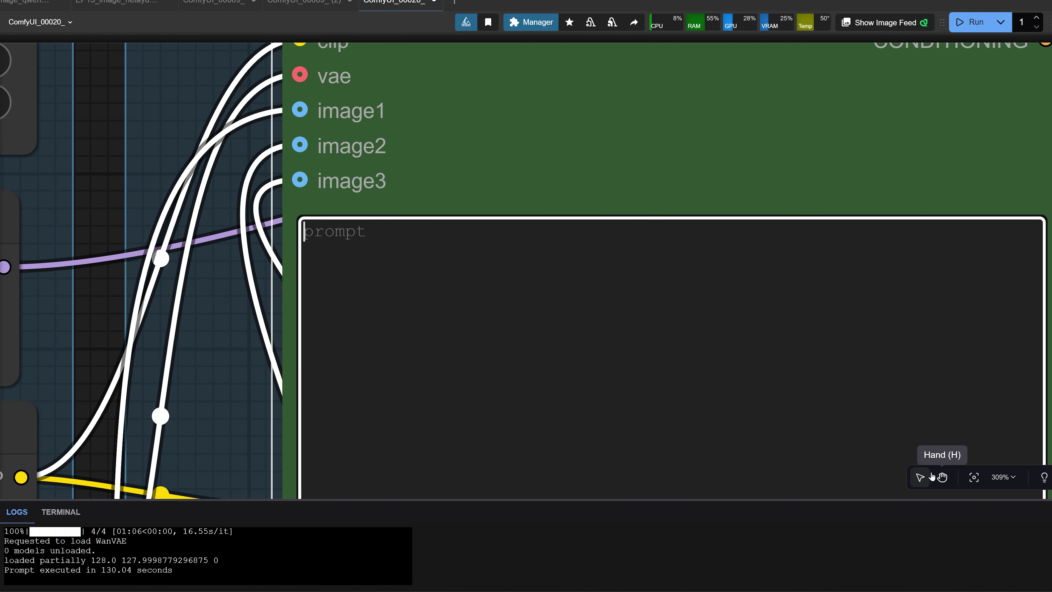
mouse_move(703, 318)
left_mouse_down()
mouse_move(738, 318)
mouse_move(696, 319)
left_mouse_up()
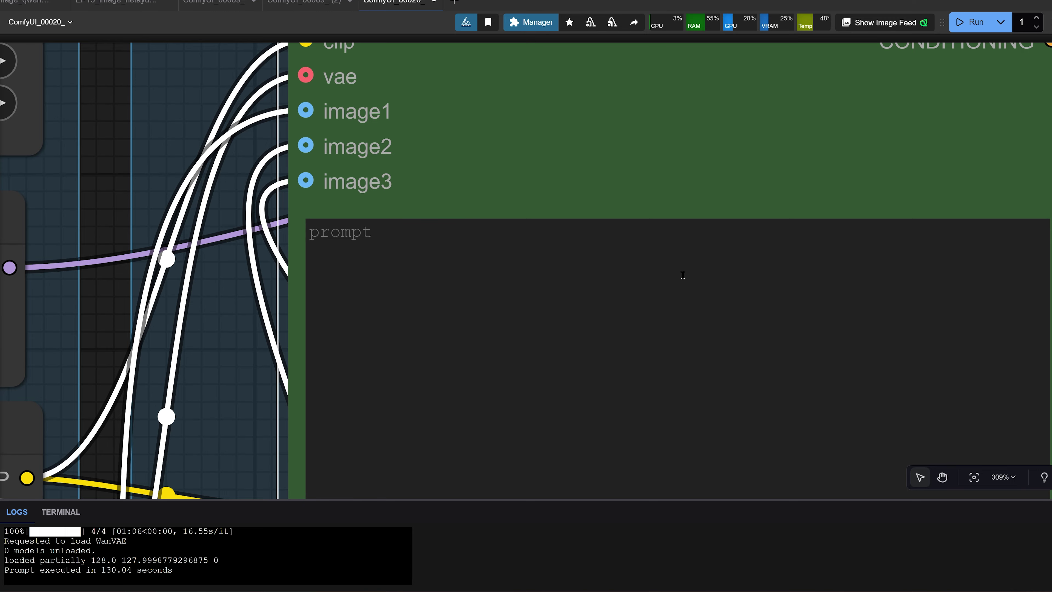
- Reposition the 00_ForThumbnail.jpg Load Image node and the unconnected Scale Image to Total Pixels node in the Step 2 group
scroll(683, 275, "down", 1)
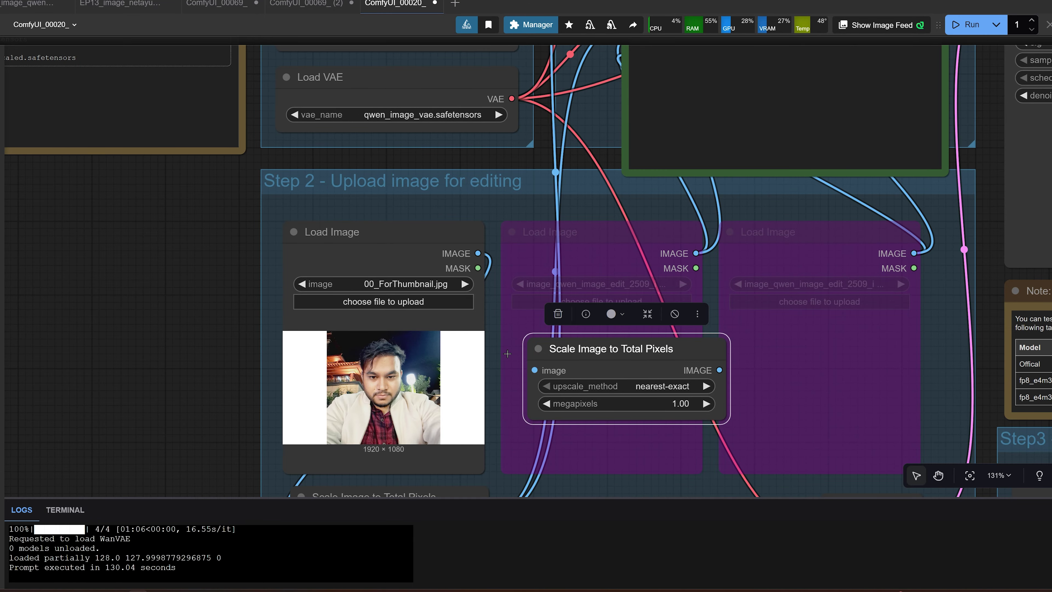
left_click_drag(409, 317, 637, 343)
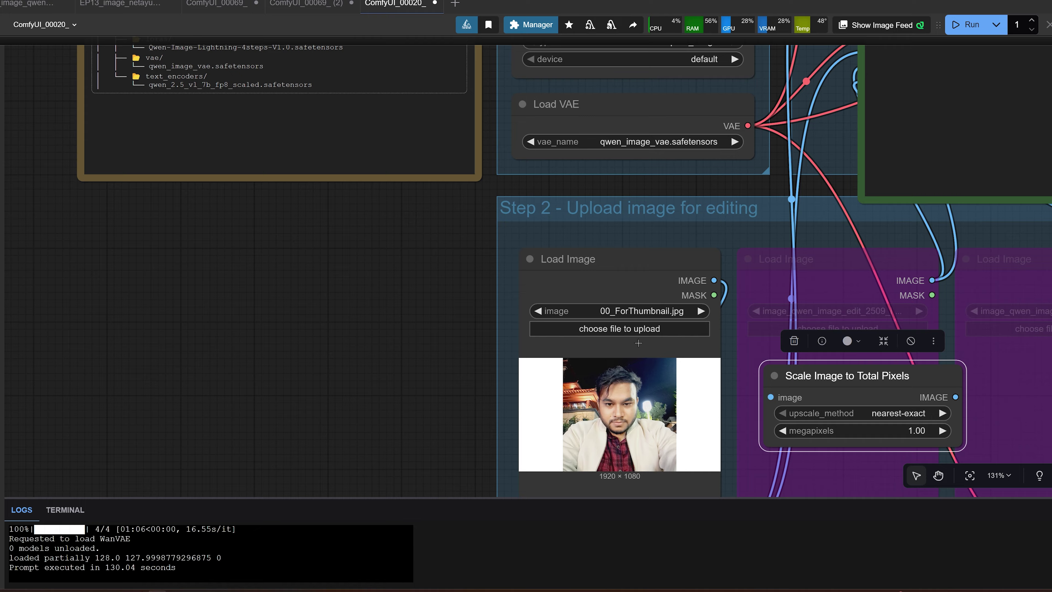
left_click_drag(437, 331, 336, 290)
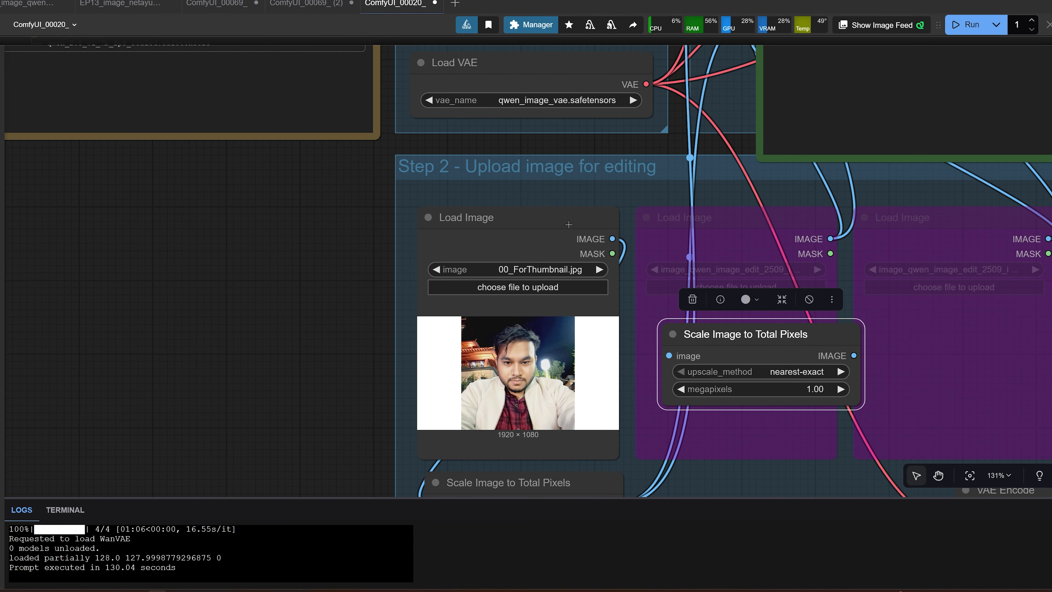
left_click_drag(559, 210, 519, 207)
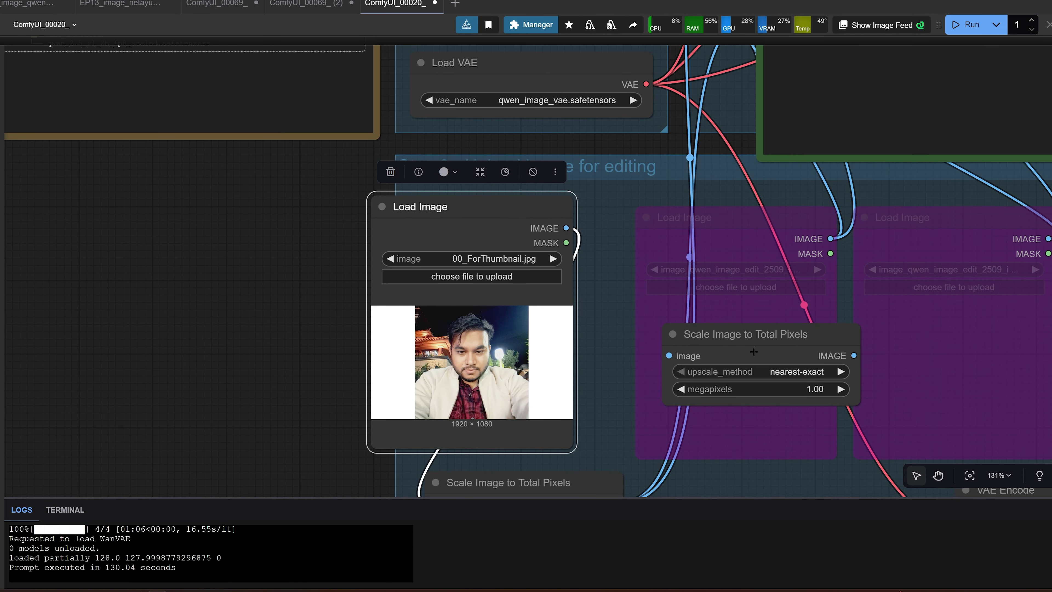
left_click_drag(754, 352, 738, 321)
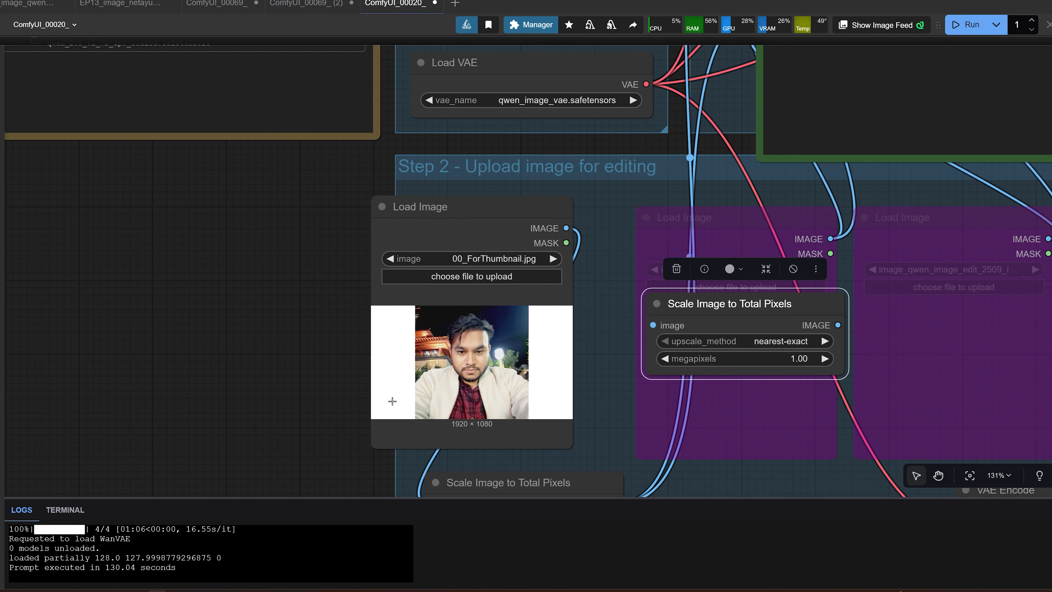
left_click_drag(333, 401, 232, 341)
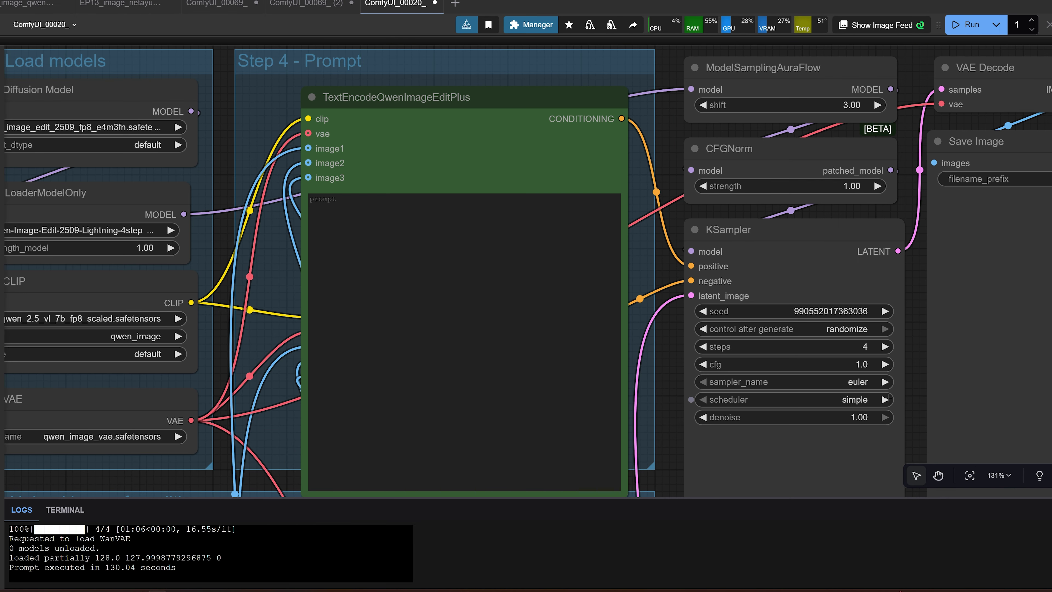
- Examine the ModelSamplingAuraFlow, CFGNorm and KSampler settings together with the GPU and VRAM usage
scroll(889, 398, "down", 2)
left_click_drag(813, 328, 739, 355)
scroll(738, 355, "right", 3)
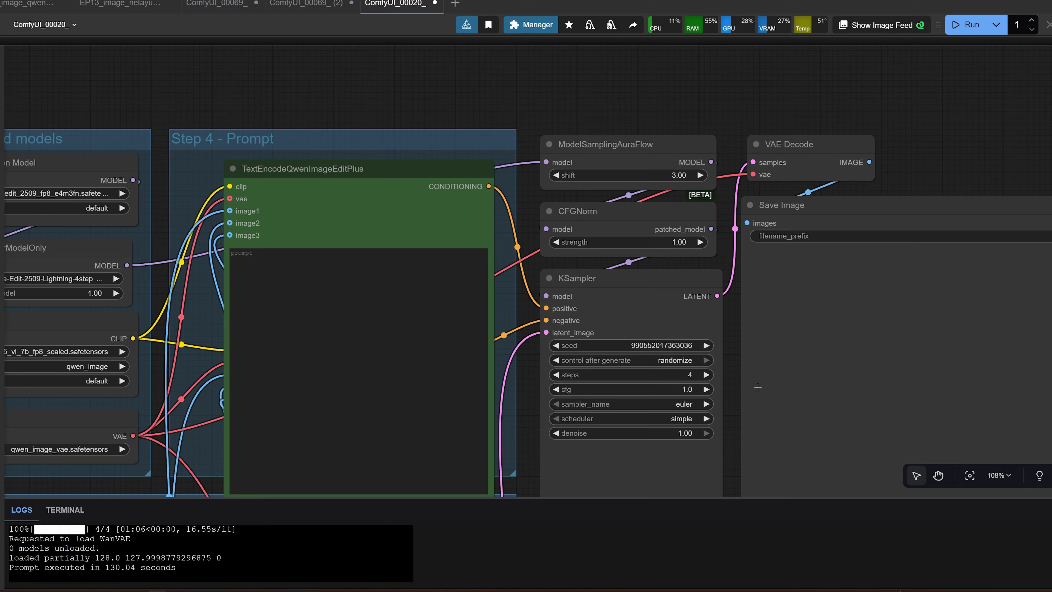
scroll(641, 462, "up", 3)
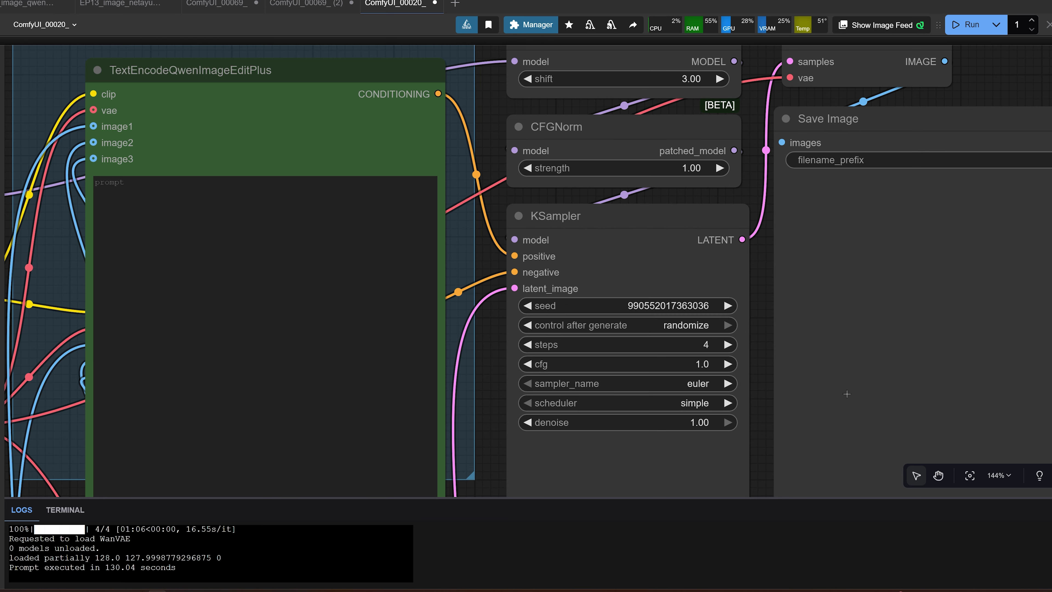
scroll(891, 387, "down", 1)
left_click_drag(903, 350, 932, 304)
scroll(930, 306, "up", 1)
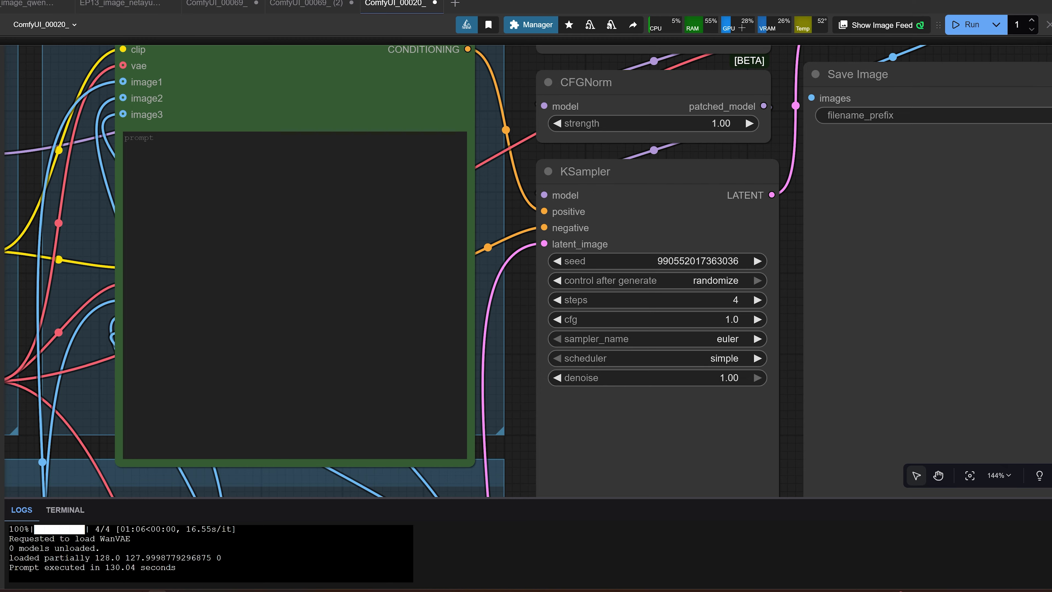
mouse_move(742, 28)
scroll(860, 197, "up", 3)
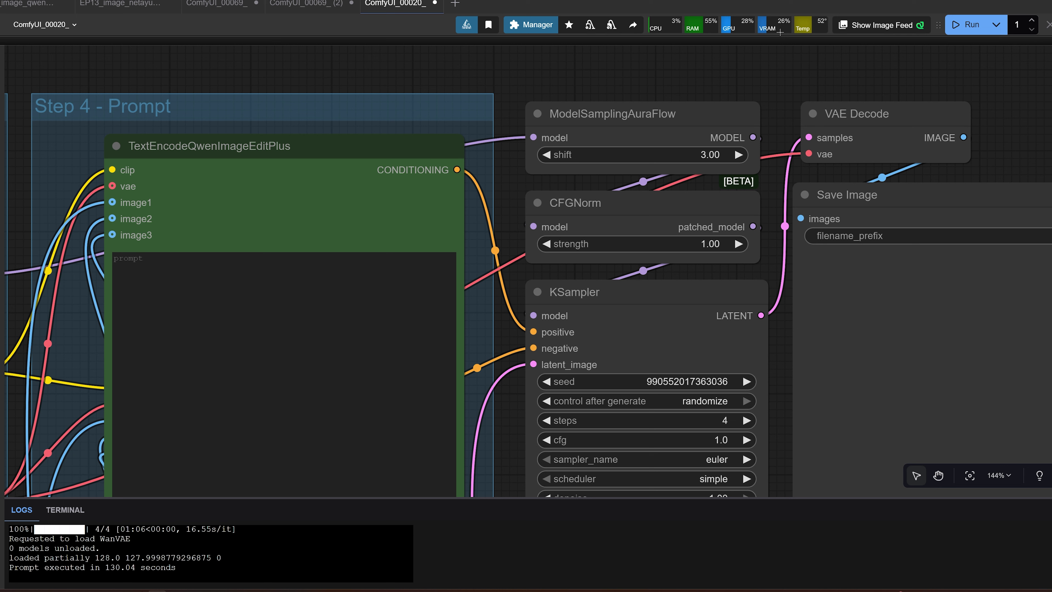
mouse_move(780, 31)
- Review the KSampler's steps, cfg, sampler and scheduler values alongside the empty prompt node
left_click_drag(949, 380, 1051, 409)
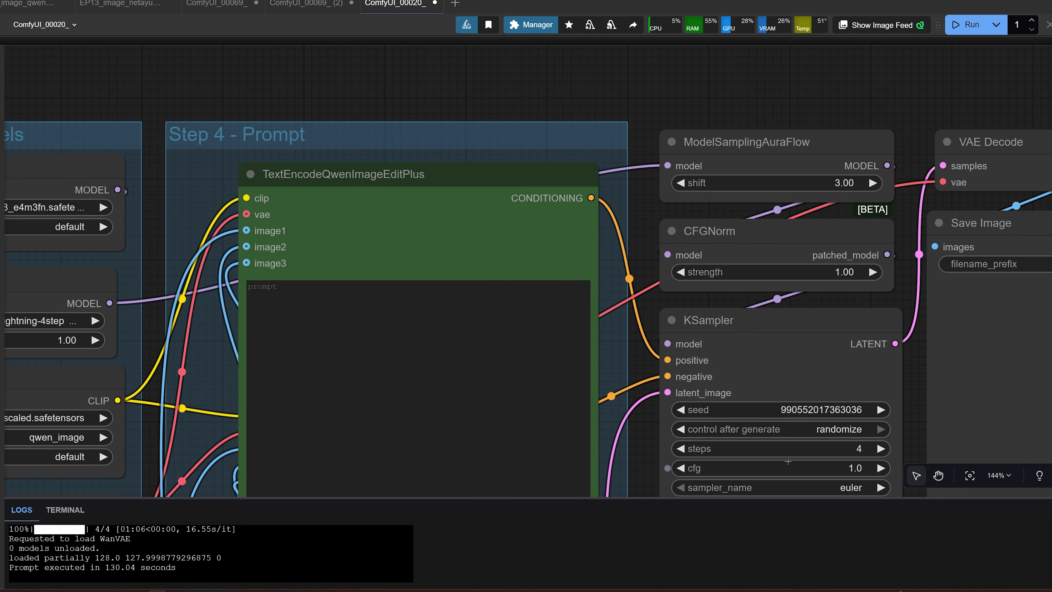
left_click_drag(815, 446, 897, 330)
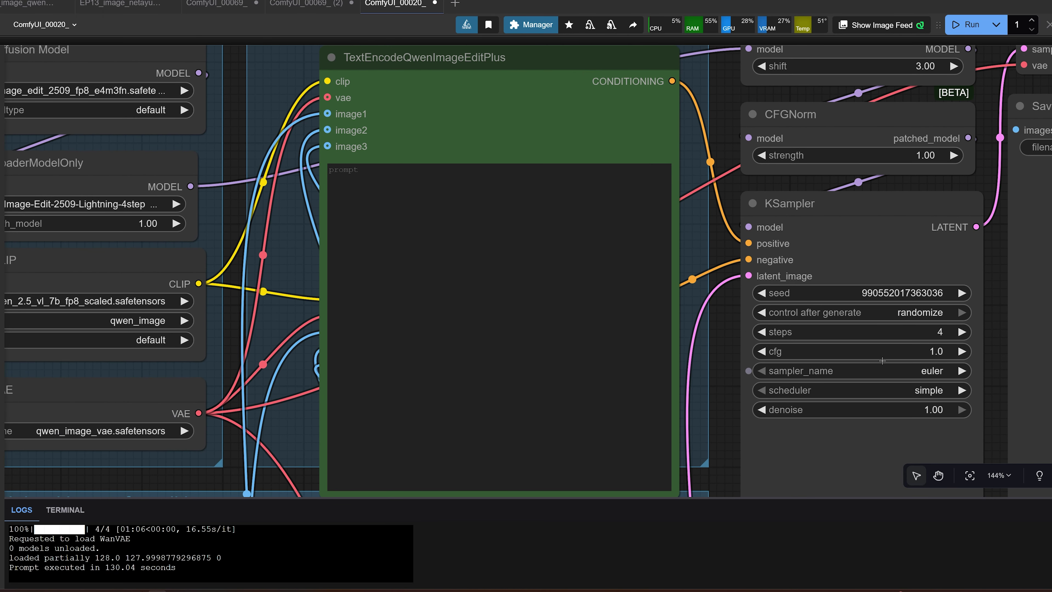
left_click_drag(719, 327, 652, 230)
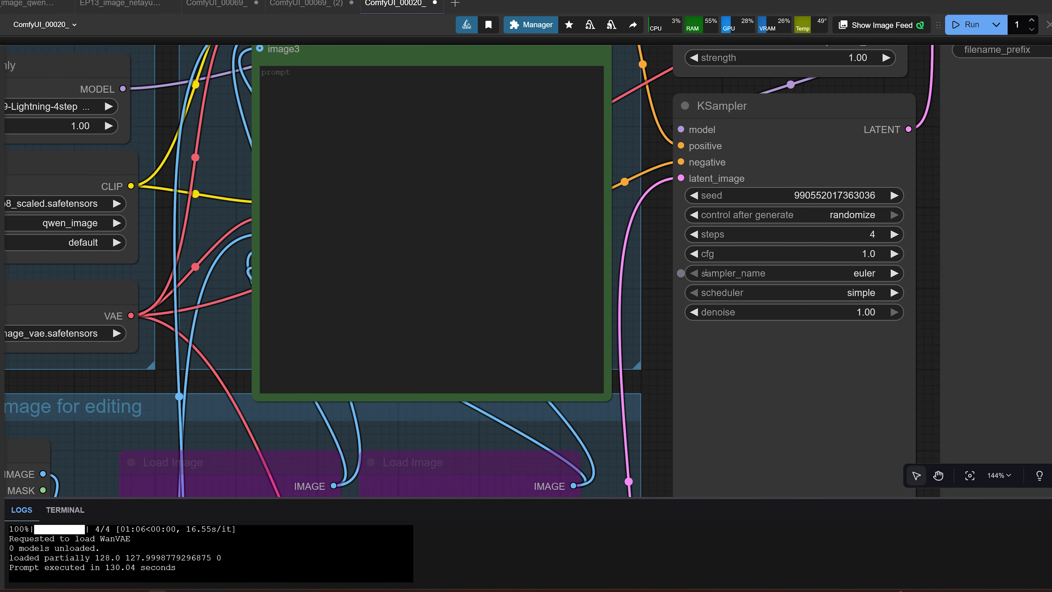
left_click_drag(848, 258, 668, 410)
scroll(668, 409, "up", 3)
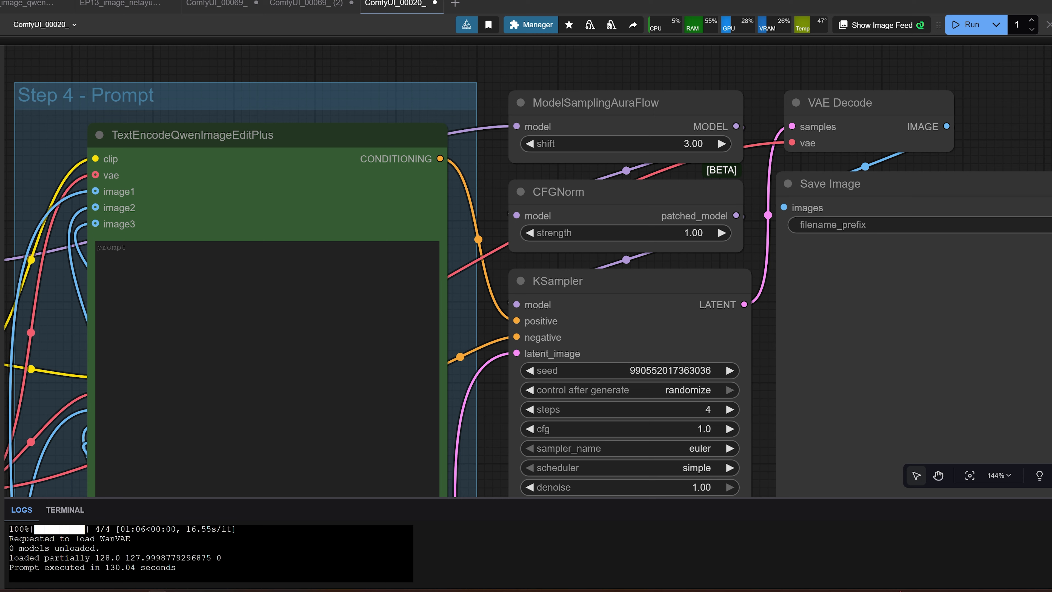
- Delete the unconnected Apply ControlNet node above the Save Image node
scroll(784, 289, "right", 4)
scroll(784, 288, "up", 4)
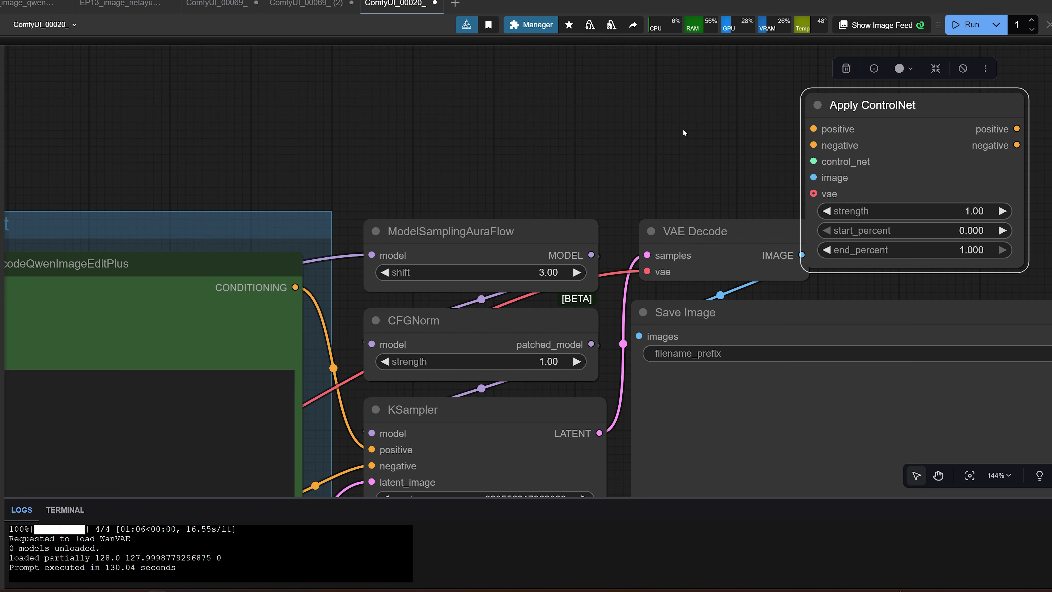
left_click_drag(683, 130, 534, 135)
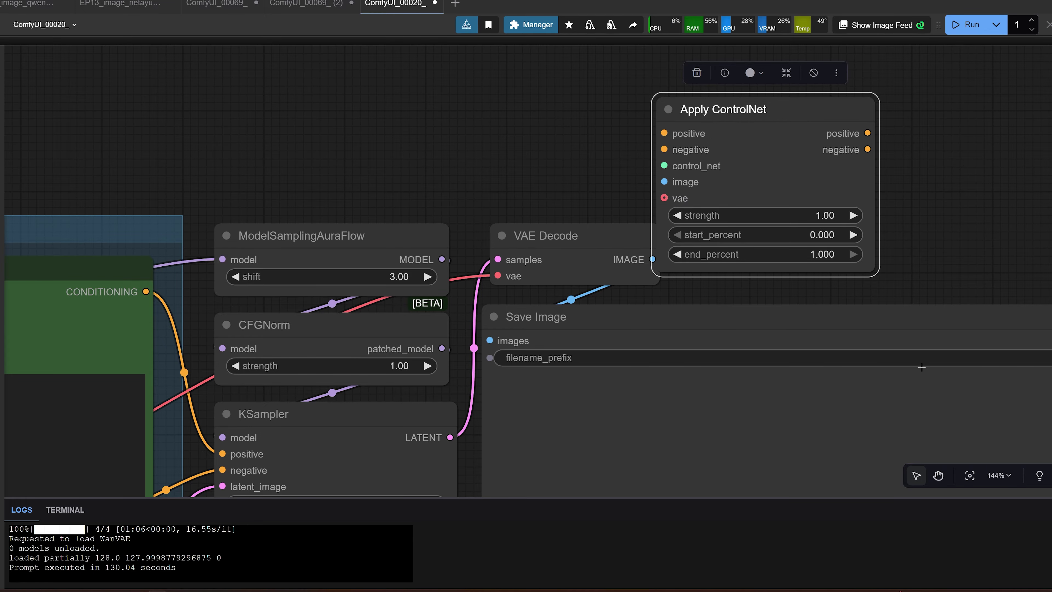
key("Delete")
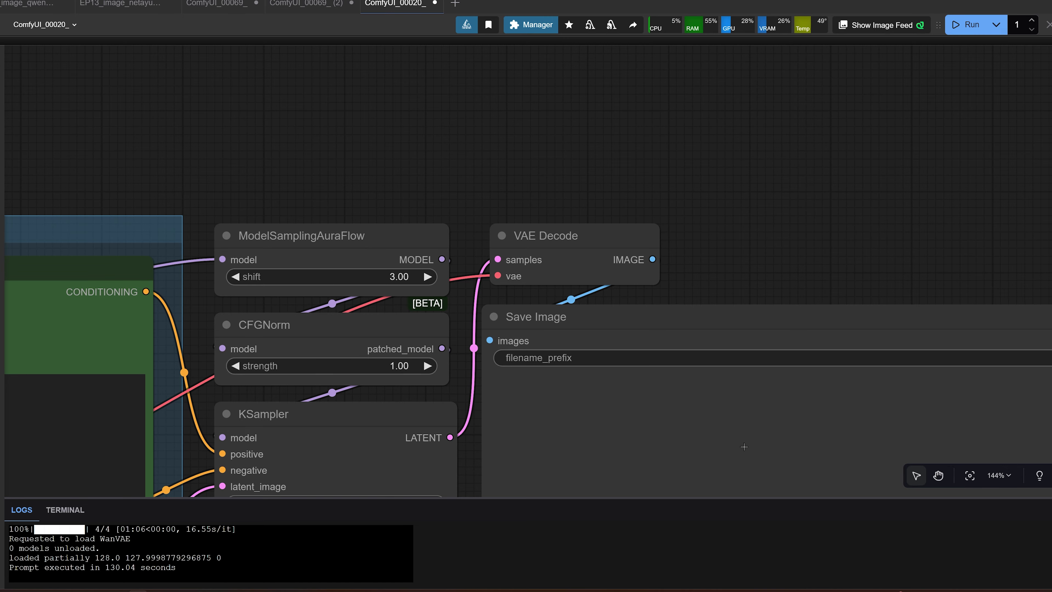
left_click_drag(748, 254, 811, 172)
scroll(683, 301, "down", 2)
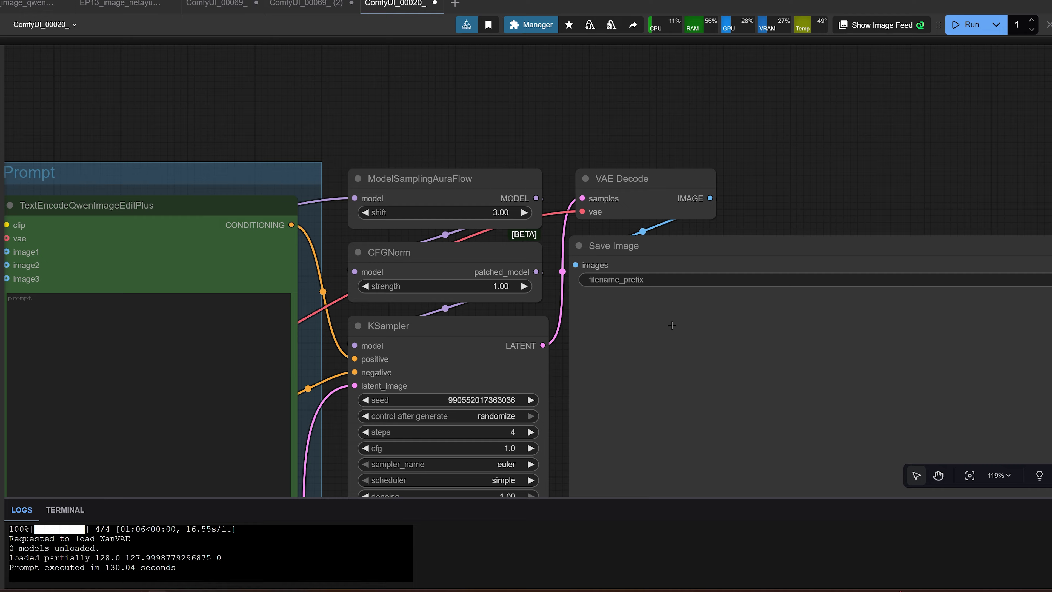
- Enter the prompt "Change the outfit to a red dress. Keep all facial features, body proportions, pose, hairstyle, background, eye color, and lighting exactly the same.'"
left_click_drag(659, 338, 751, 309)
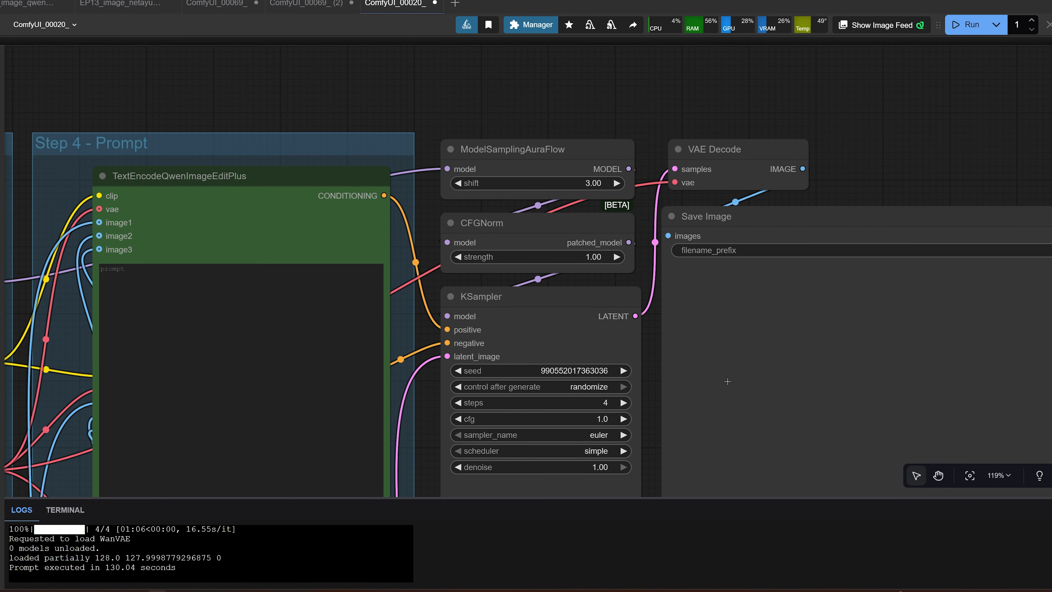
scroll(721, 392, "down", 2)
scroll(721, 392, "left", 2)
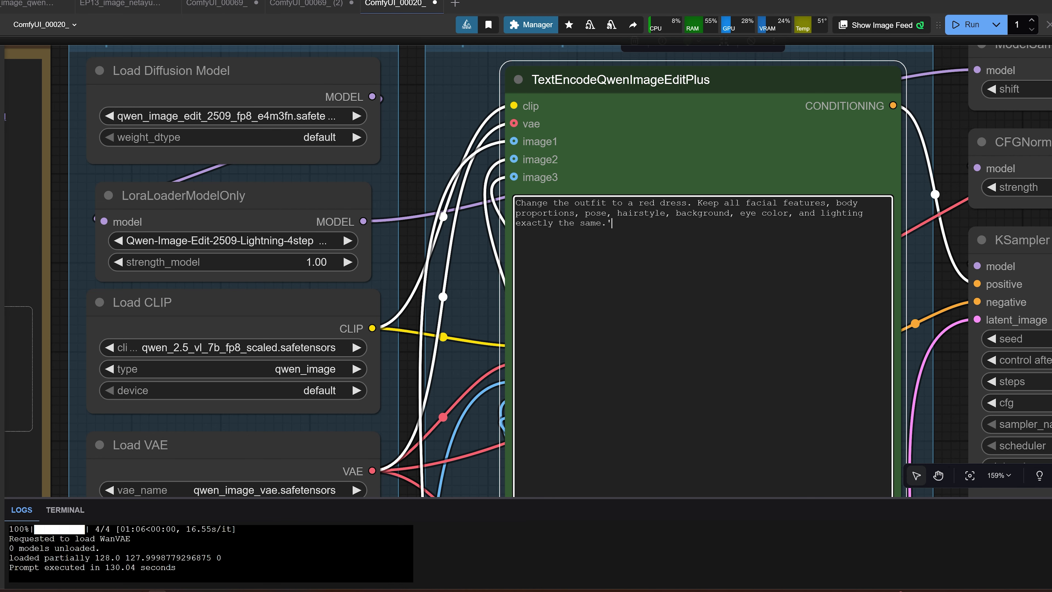
- Append the phrases "Blend the lighting naturally', 'Match the shadows to the environment', 'Create consistent illumination.'" below the red dress prompt
left_click_drag(807, 456, 722, 405)
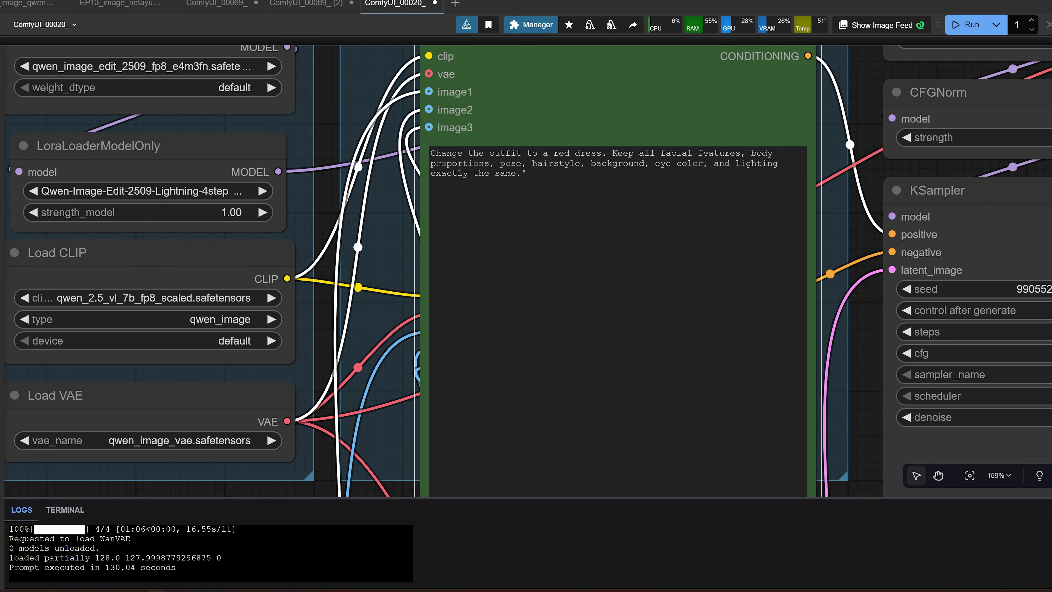
left_click_drag(817, 349, 908, 425)
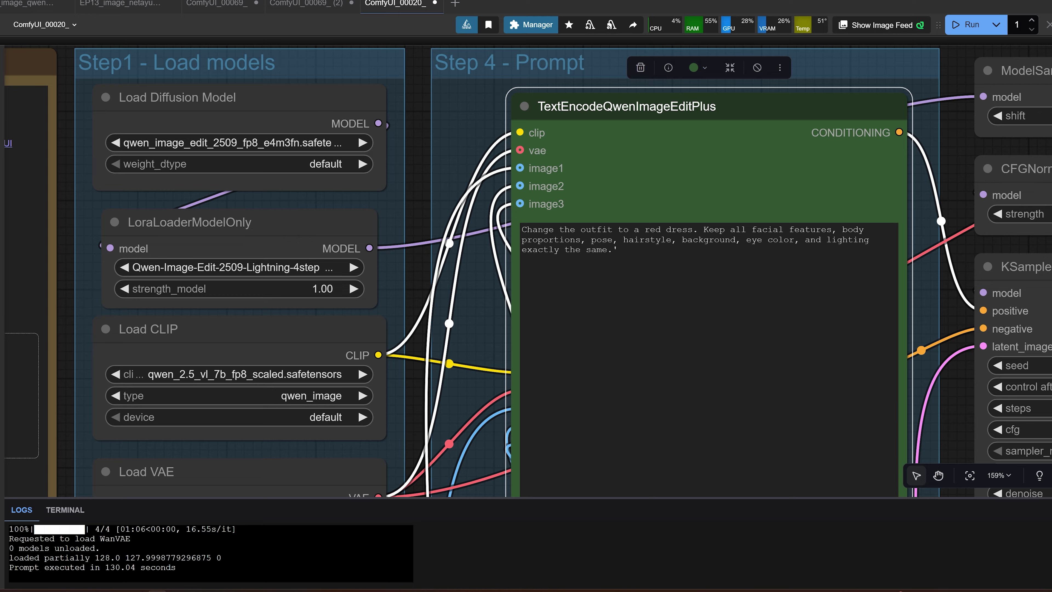
type("Blend the lighting naturally', 'Match the shadows to the environment', 'Create consistent illumination.'")
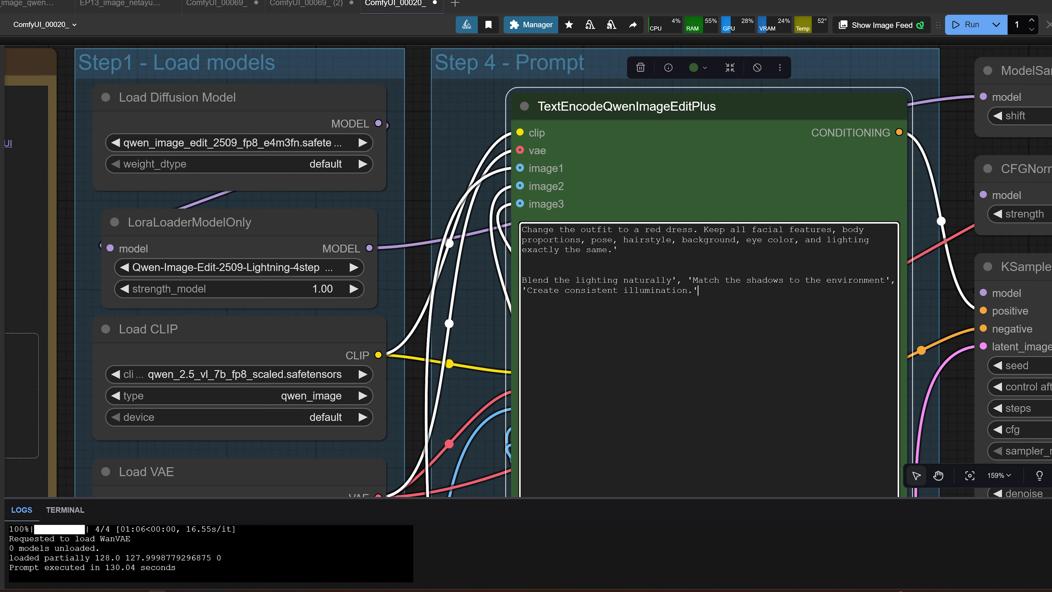
left_click(138, 591)
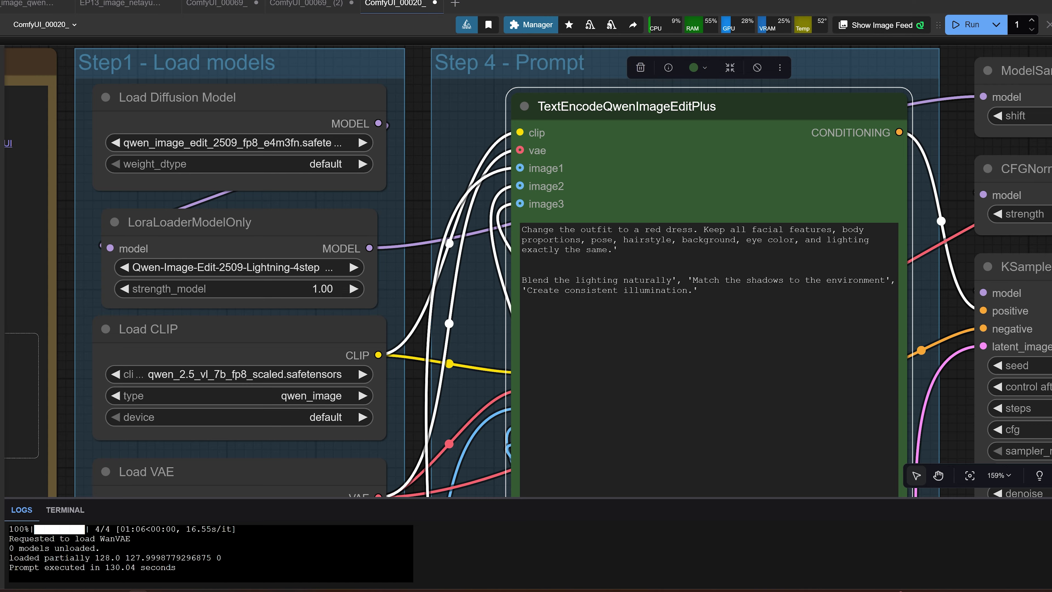